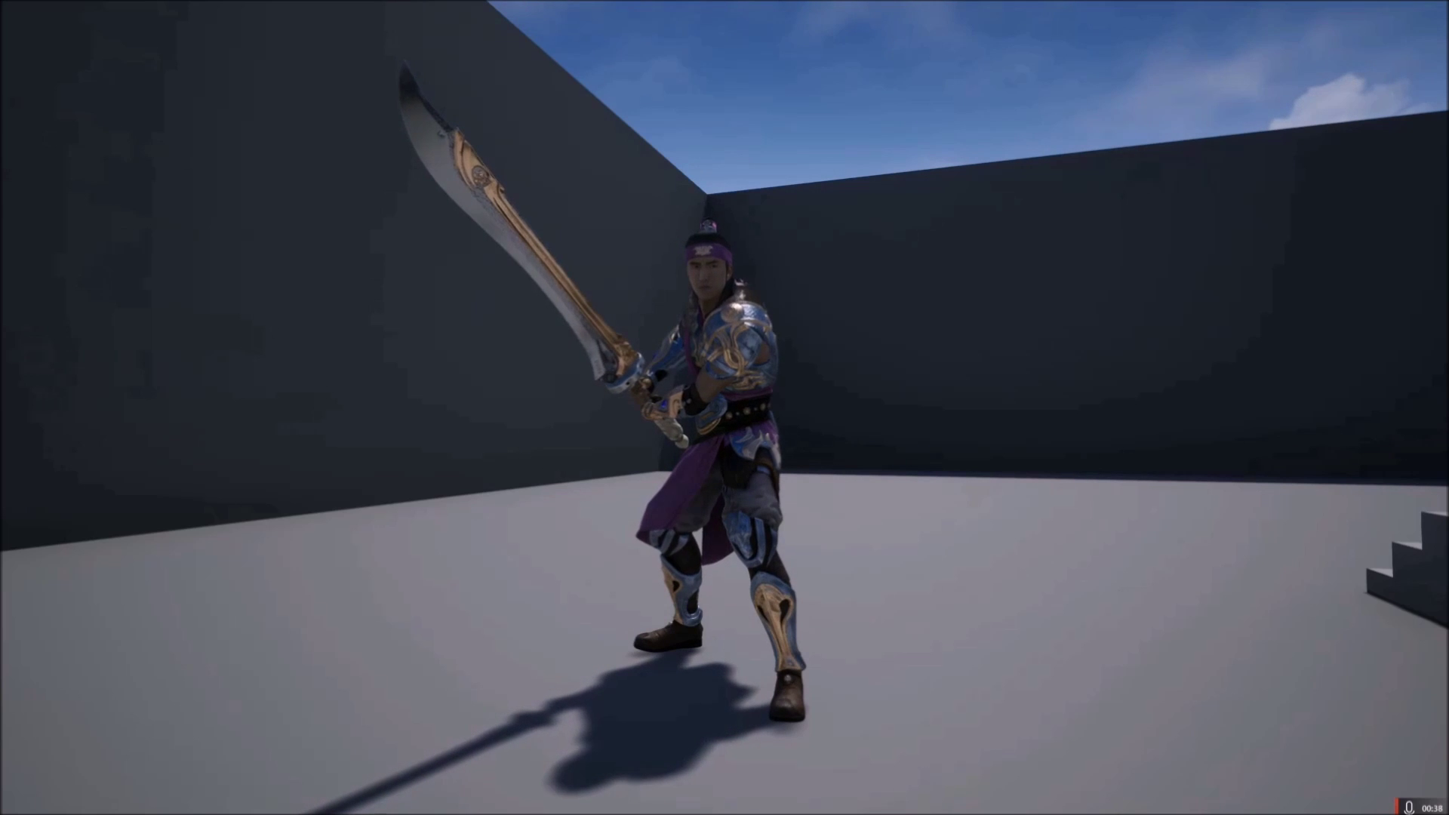
pyautogui.press('w')
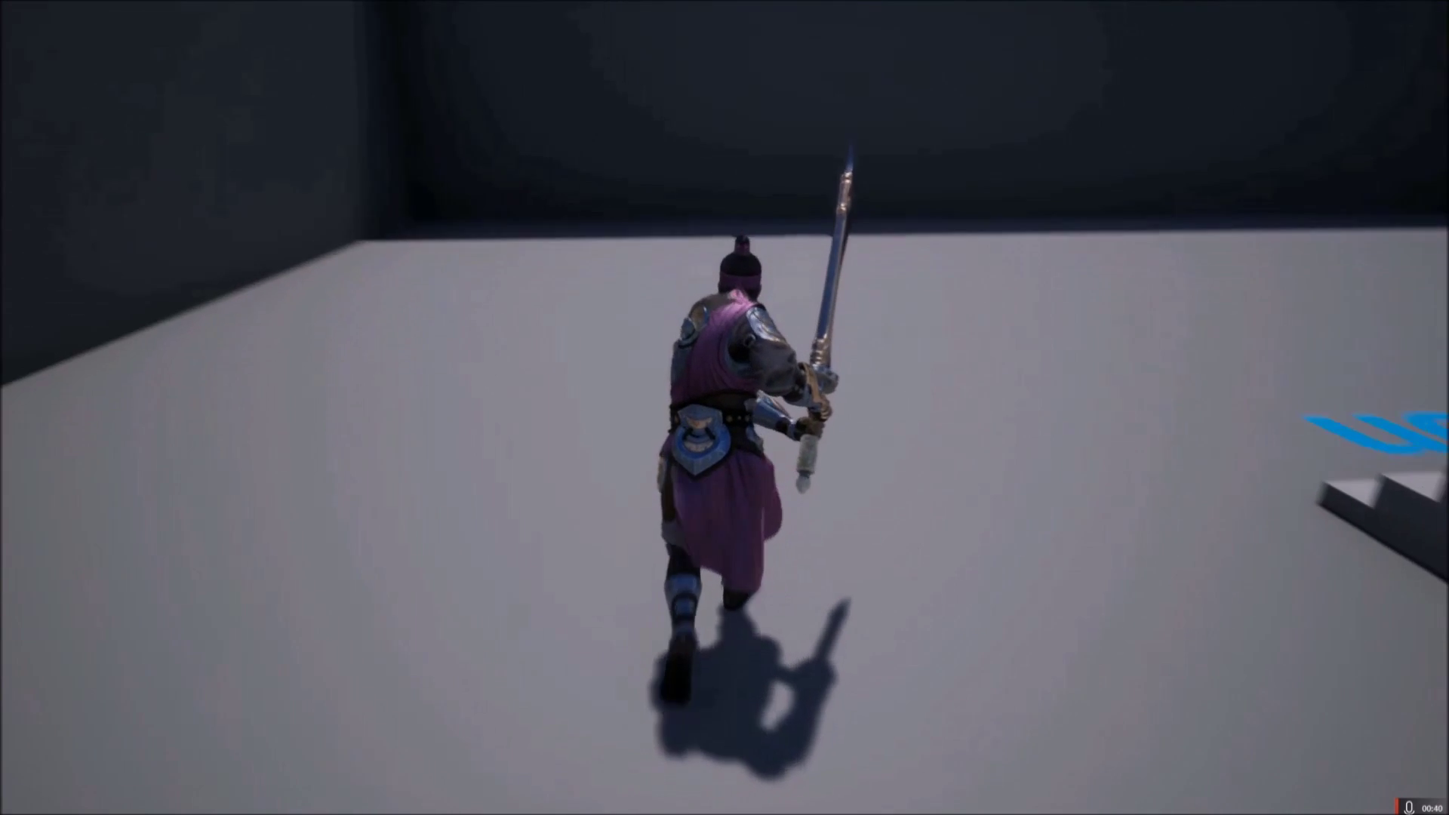
pyautogui.press('e')
pyautogui.press('w')
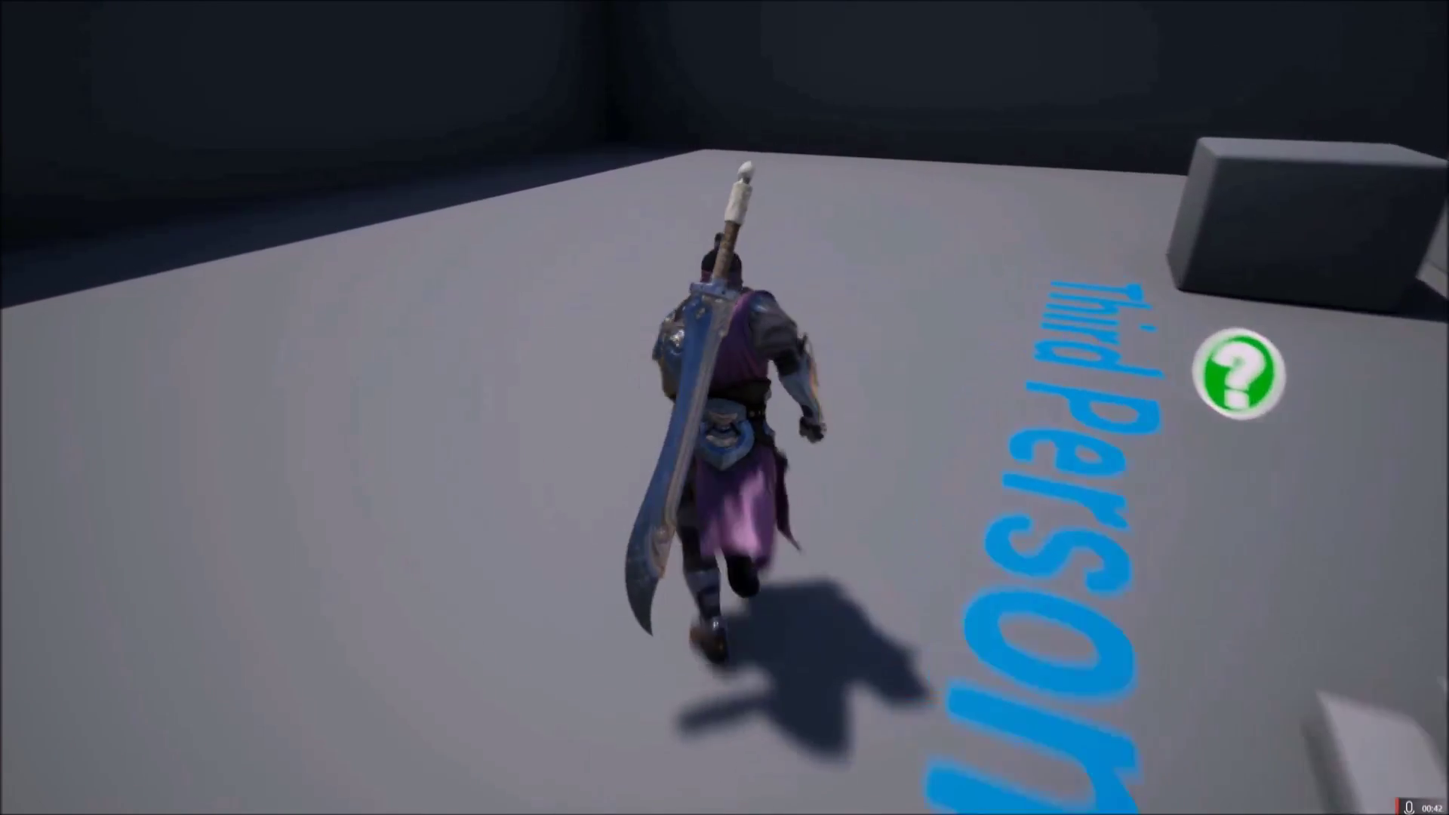
pyautogui.press('w')
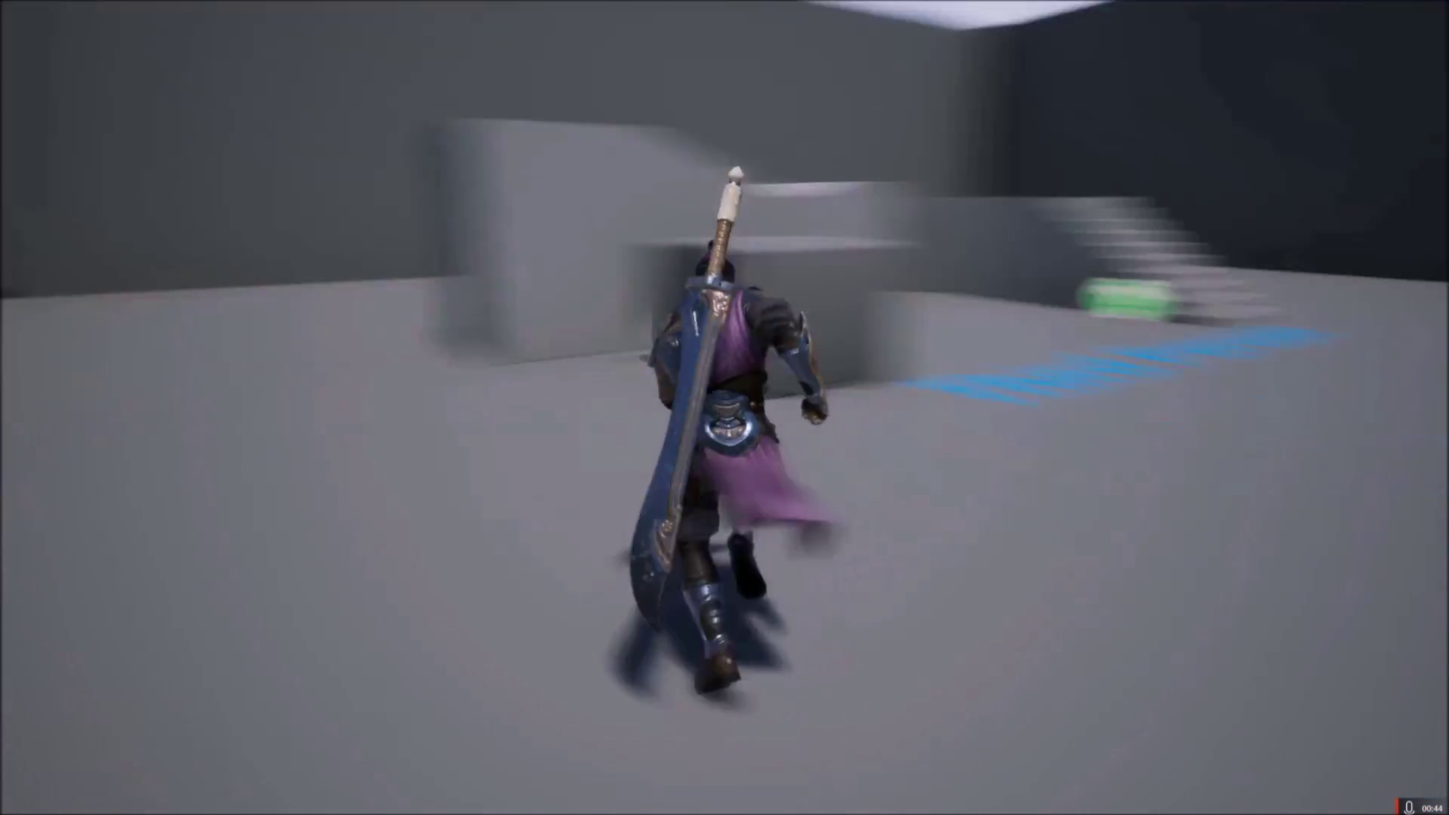
pyautogui.press('w')
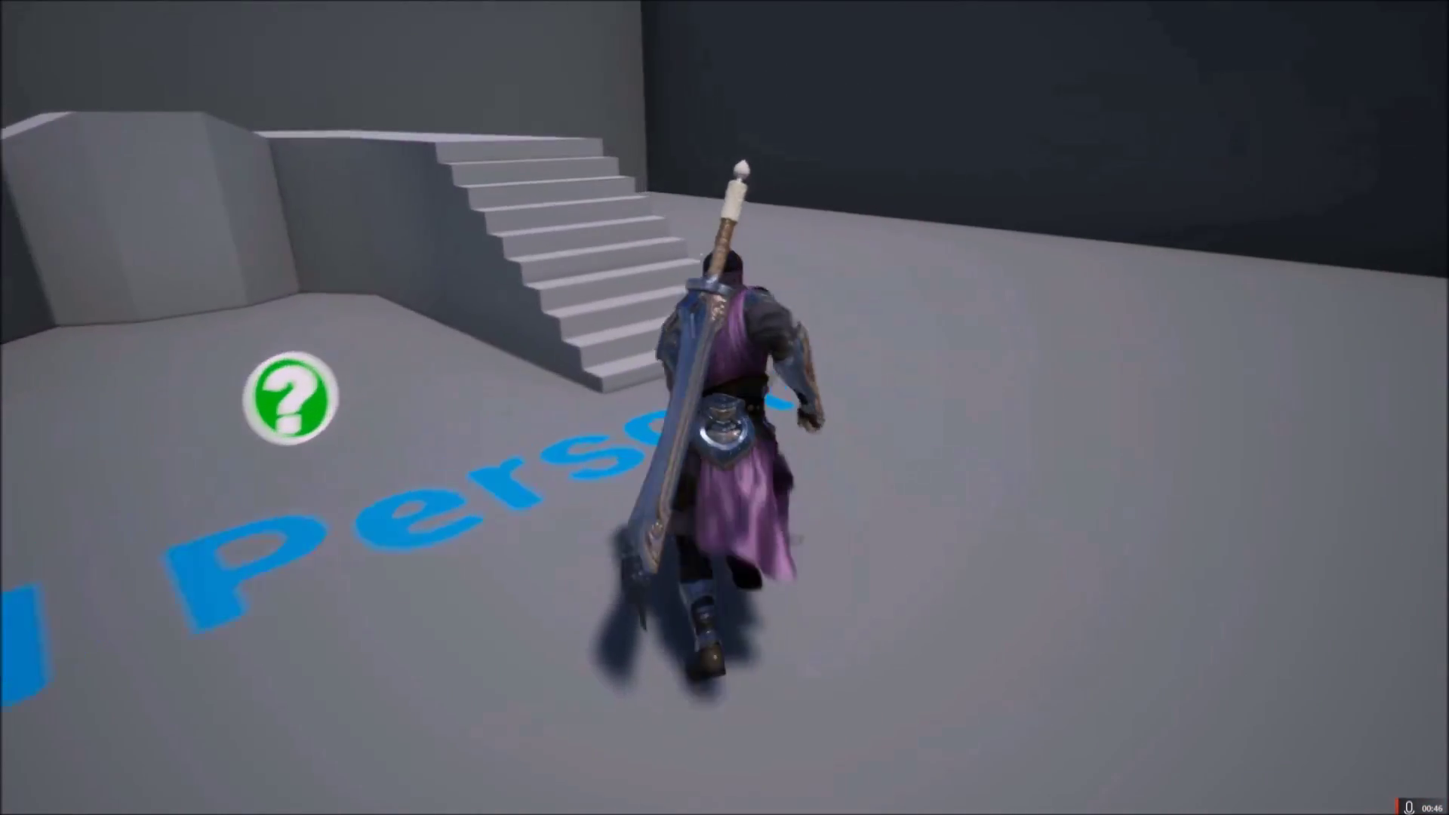
pyautogui.press('e')
pyautogui.press('w')
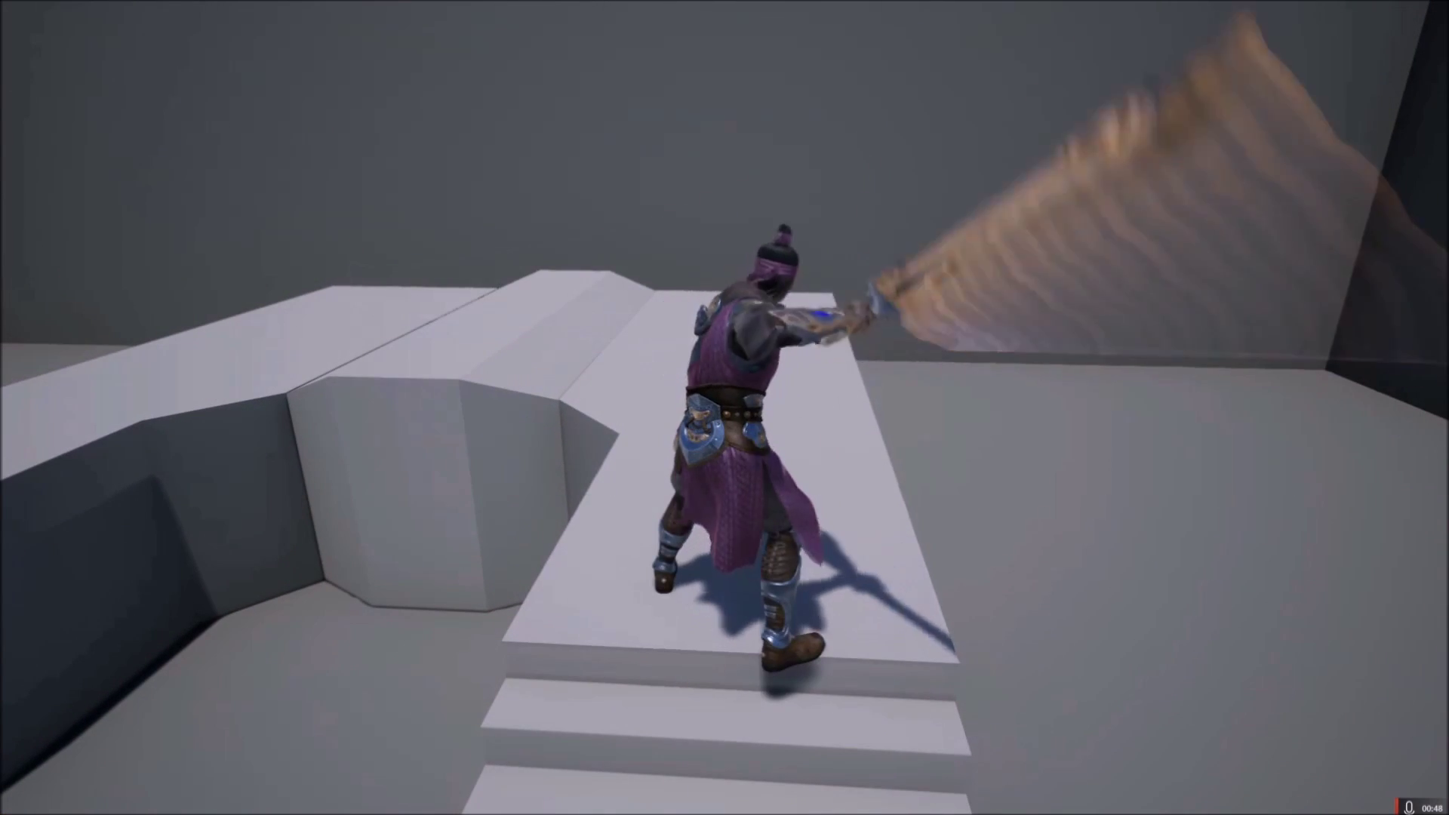
pyautogui.press('w')
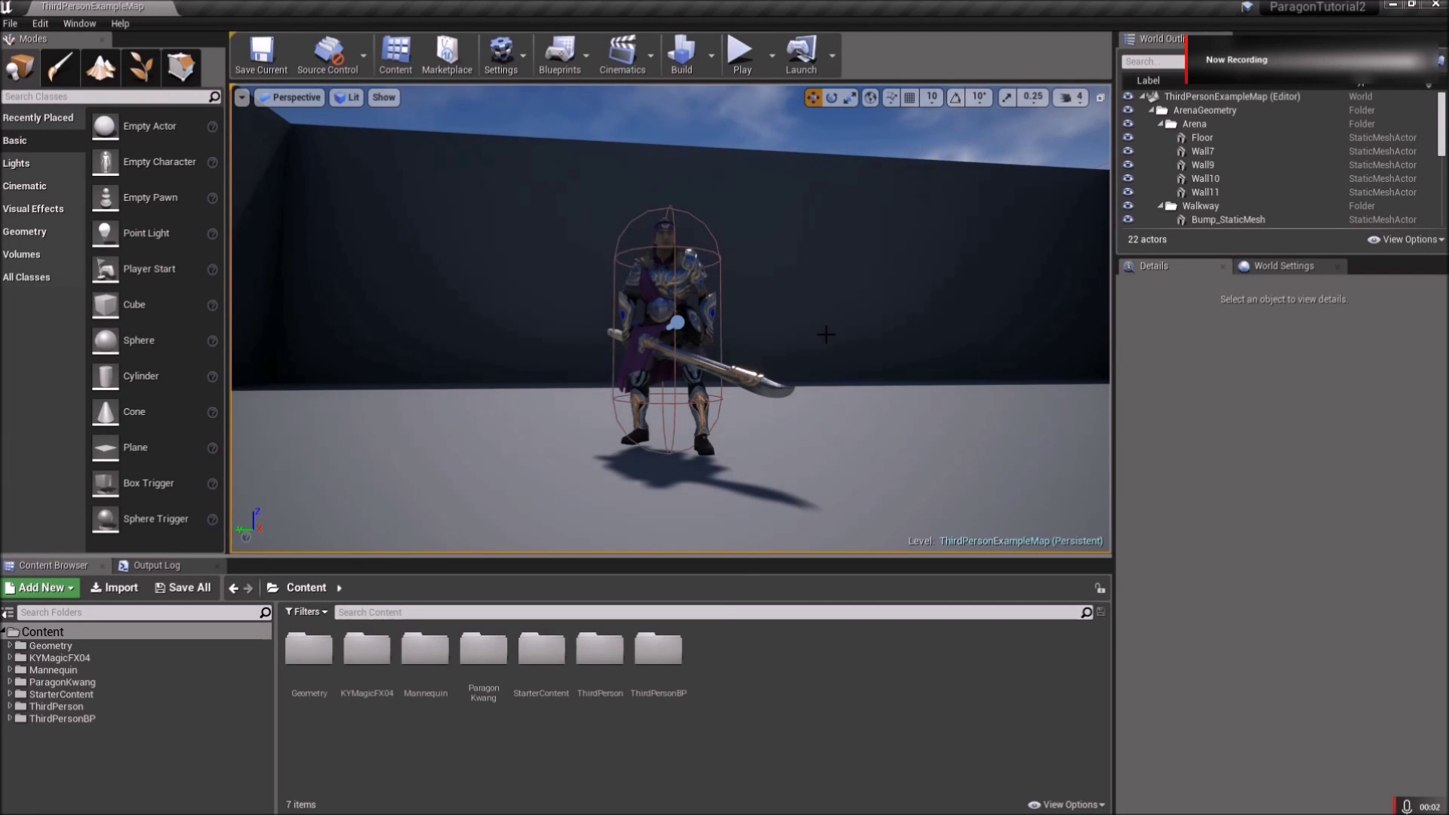
pyautogui.scroll(-3, 829, 335)
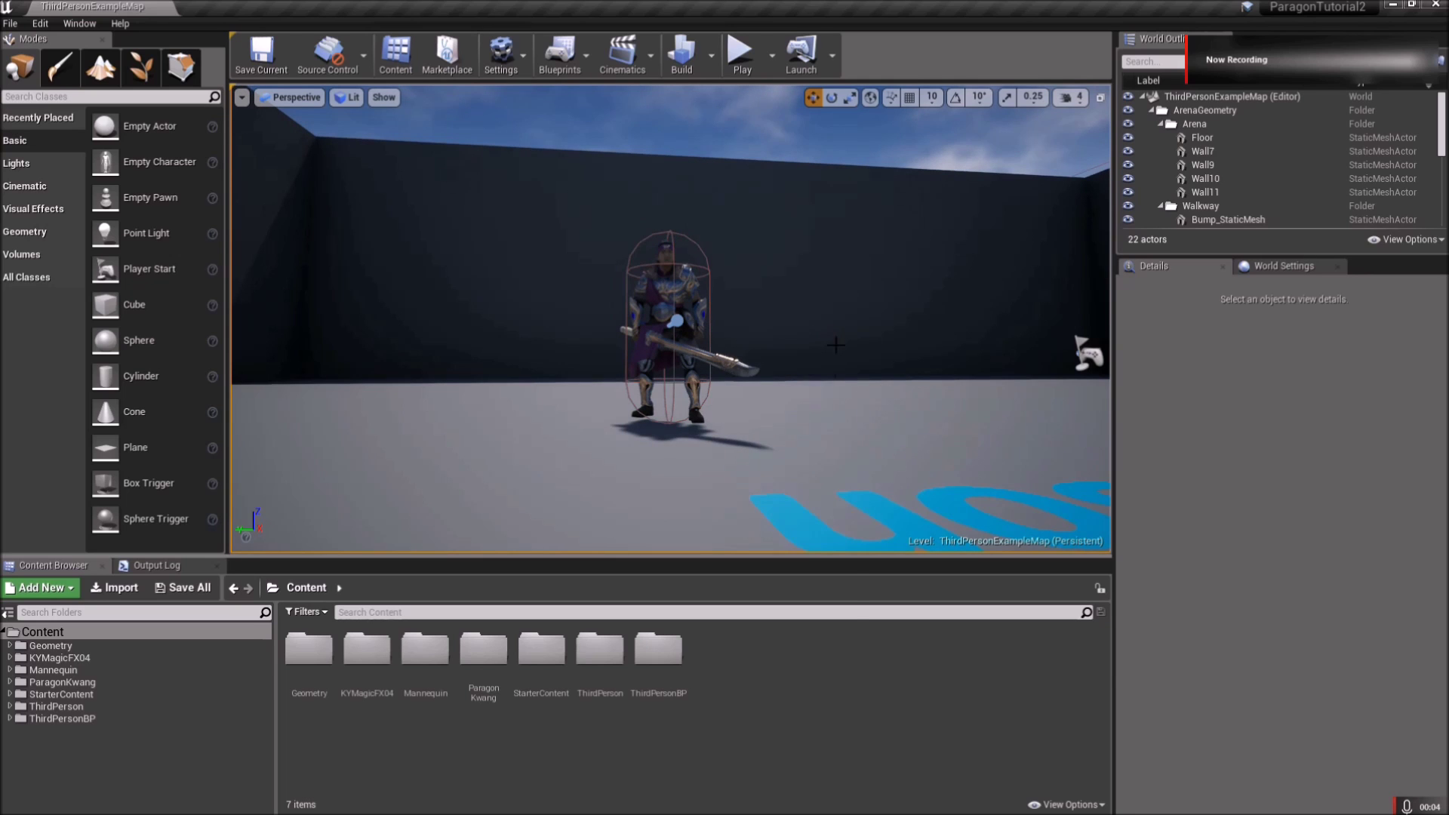
pyautogui.moveTo(829, 334); pyautogui.dragTo(828, 431, button='right')
pyautogui.rightClick(843, 393)
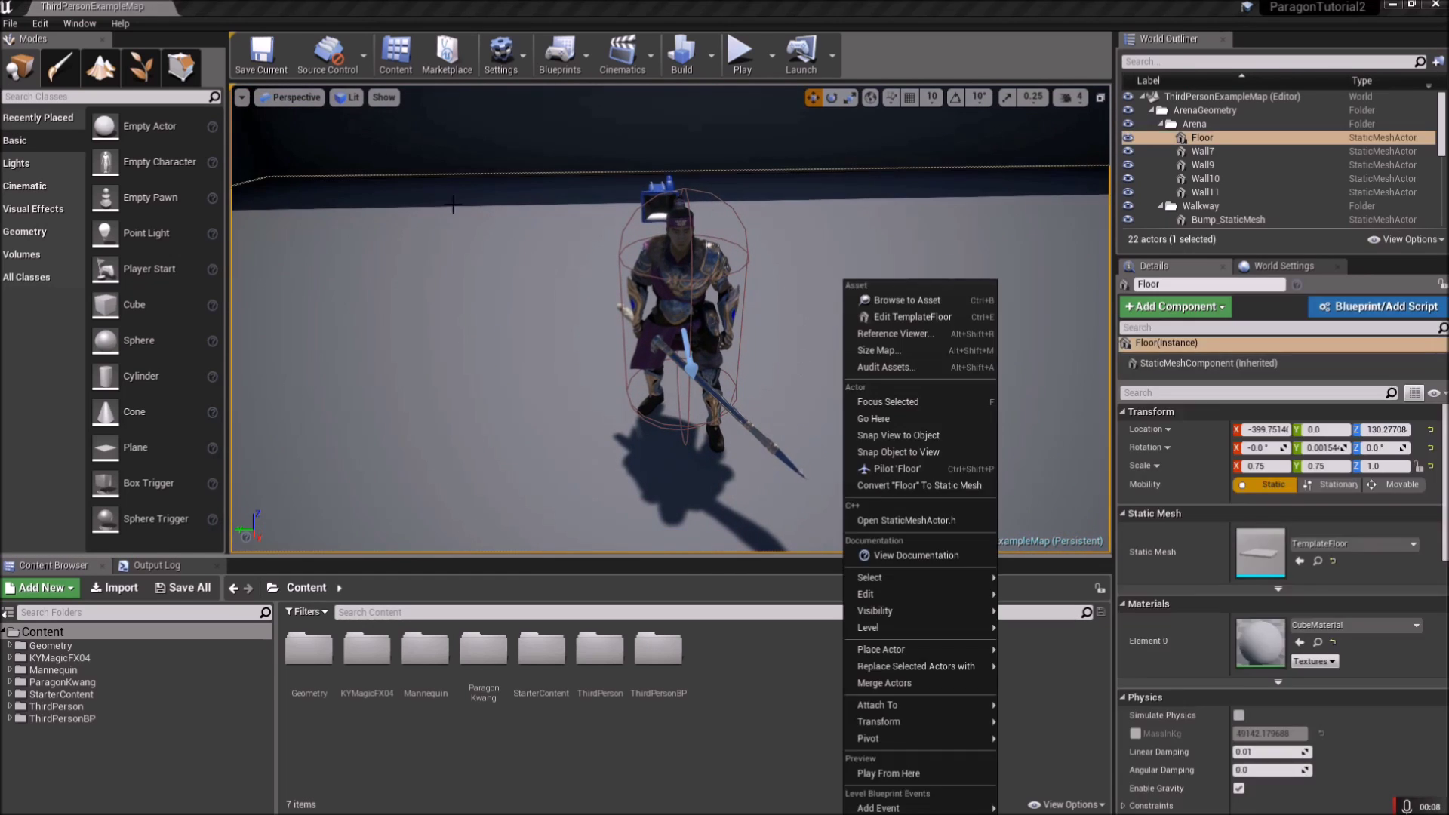
# Open the engine's Input section in the project settings and expand the action mappings
pyautogui.click(65, 25)
pyautogui.click(40, 24)
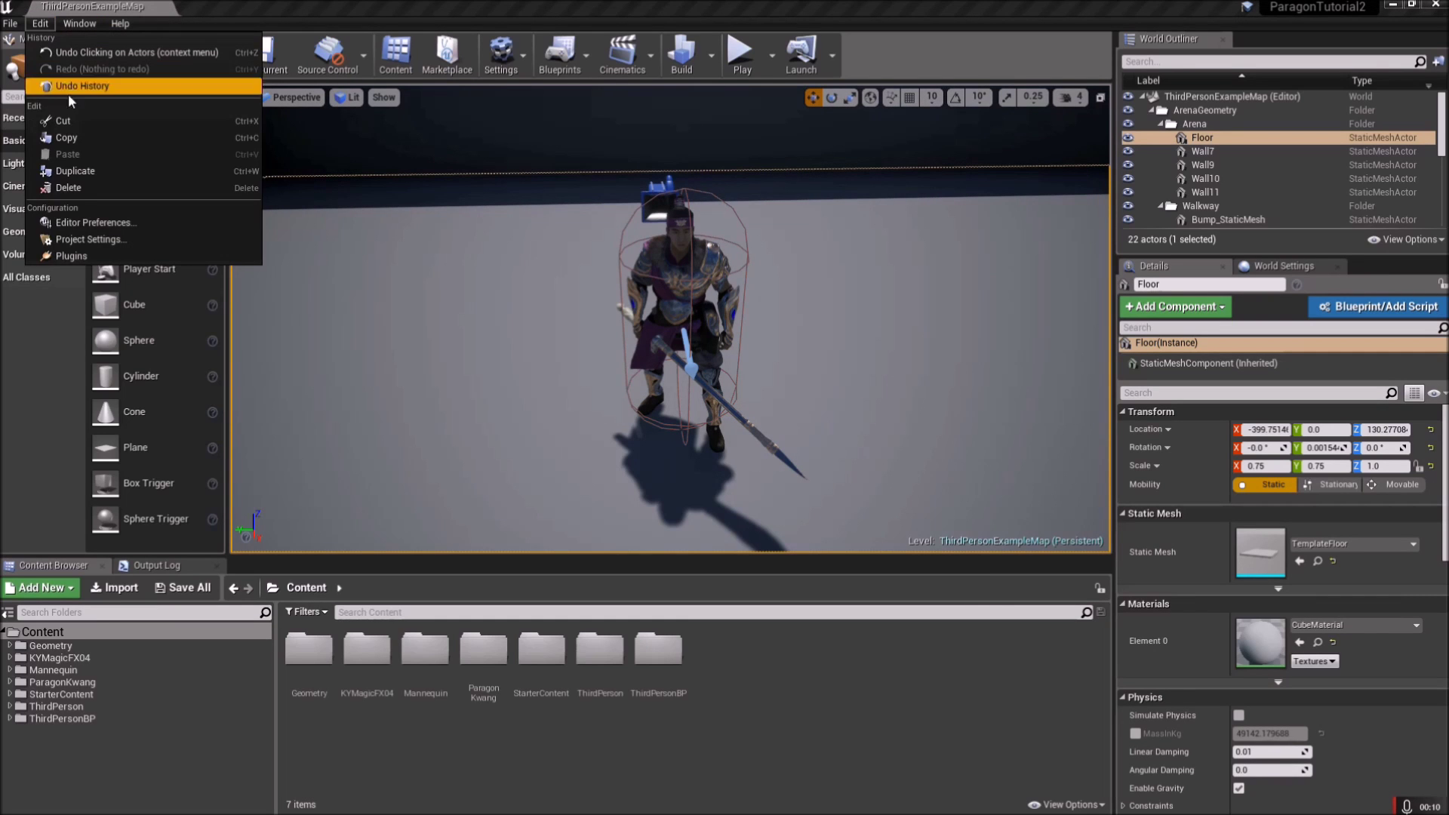
pyautogui.click(80, 234)
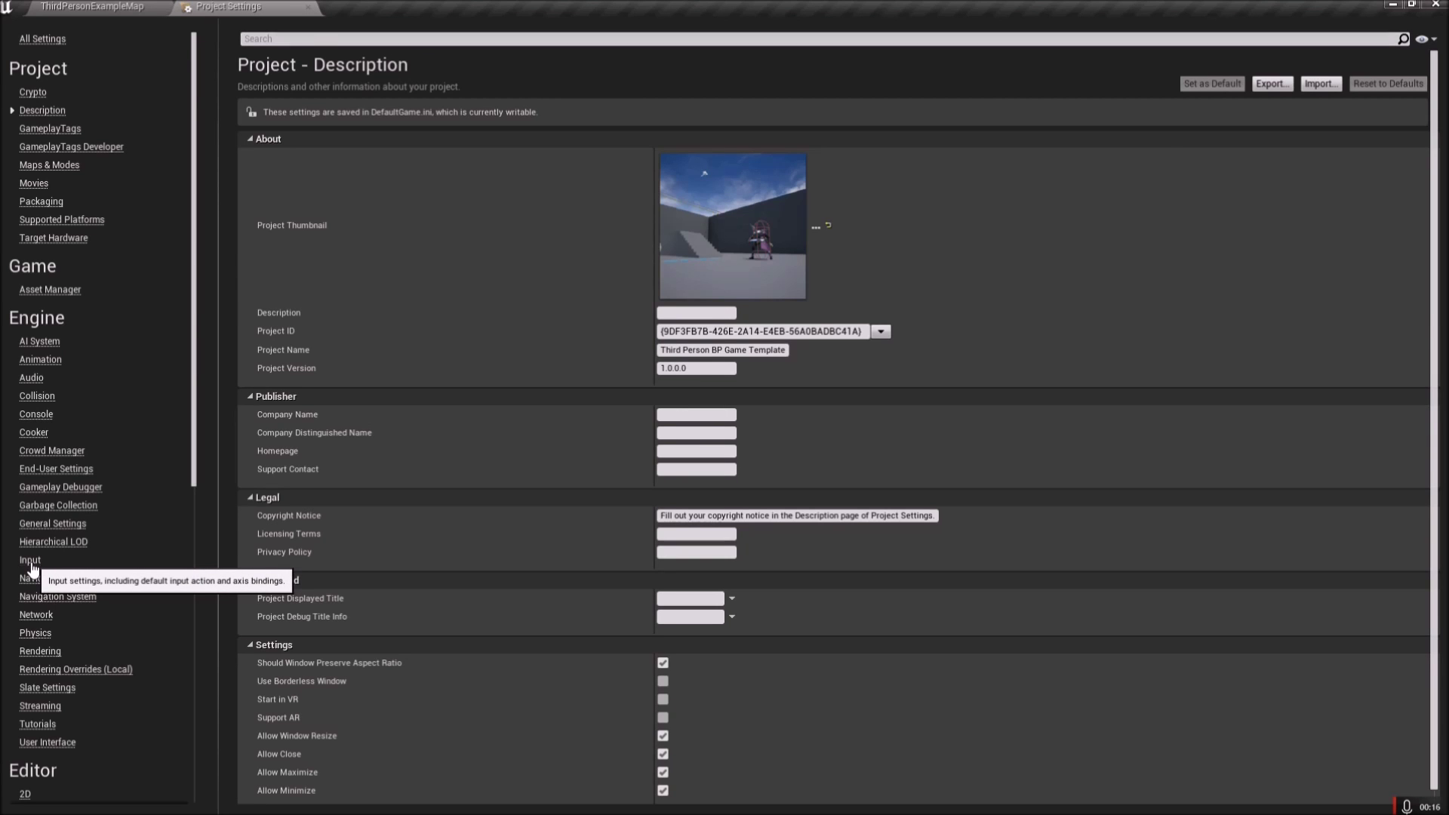
pyautogui.click(31, 563)
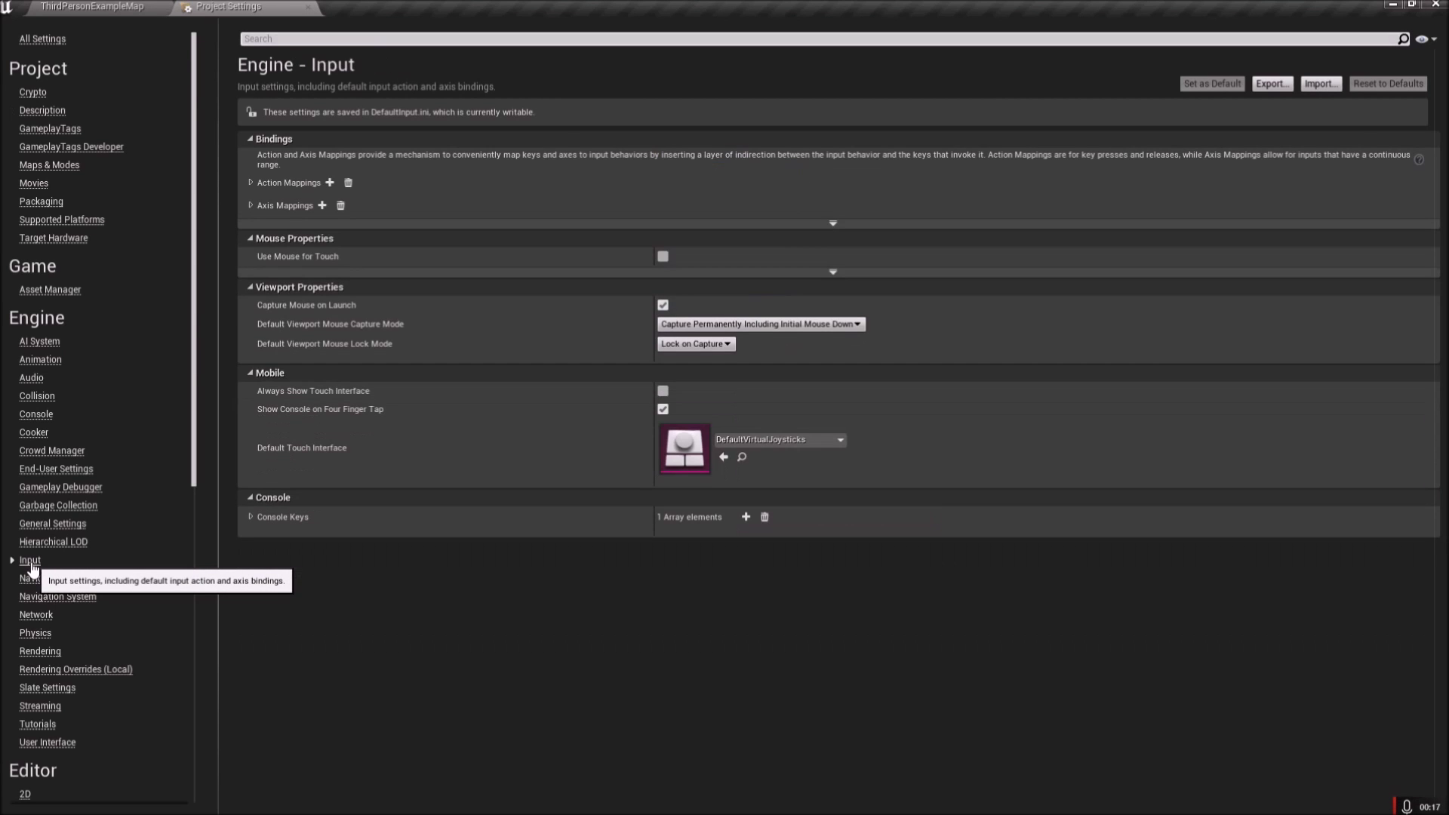
pyautogui.click(250, 184)
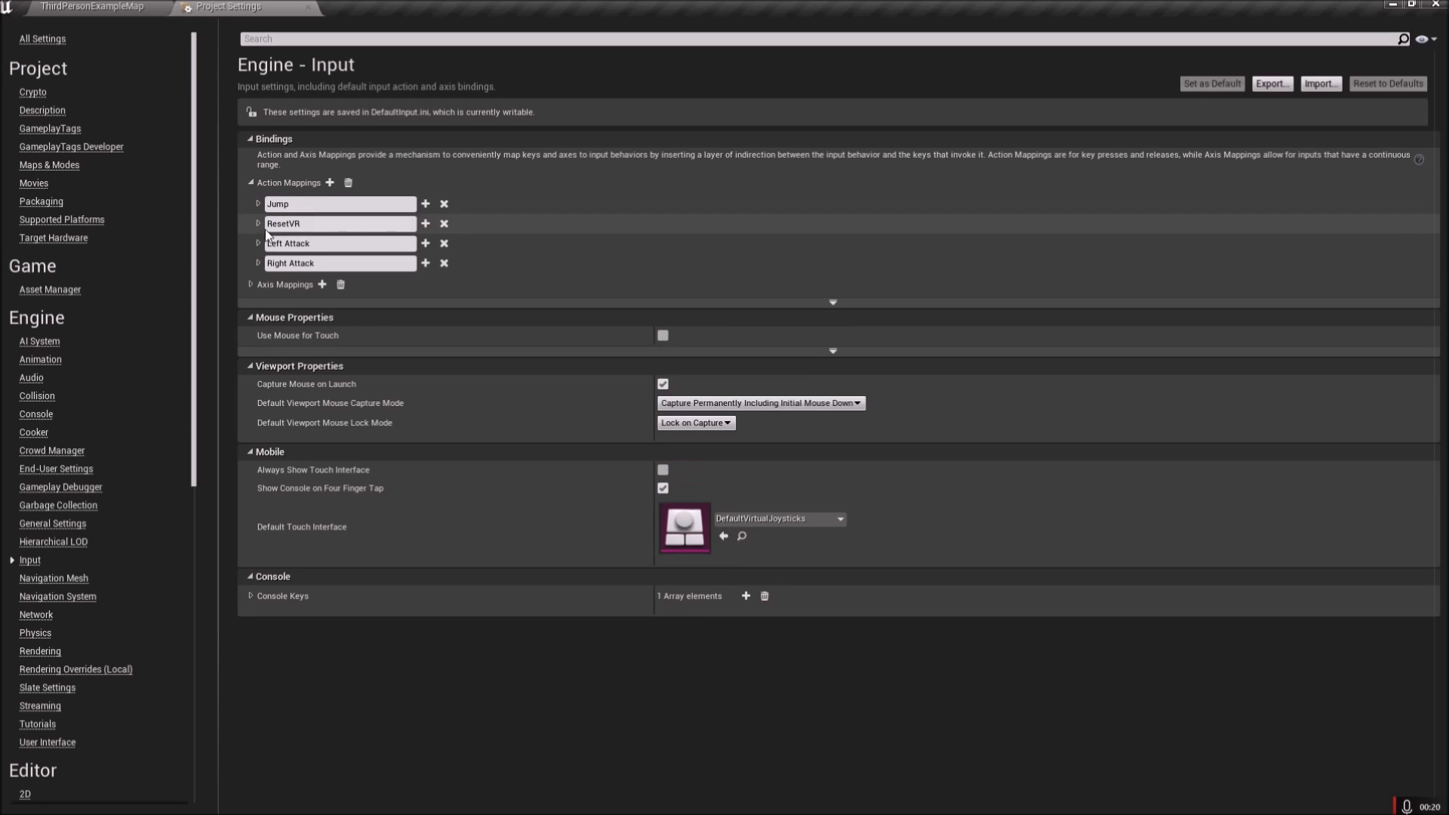
# Add two new action mappings named Sprint and Emote
pyautogui.click(329, 183)
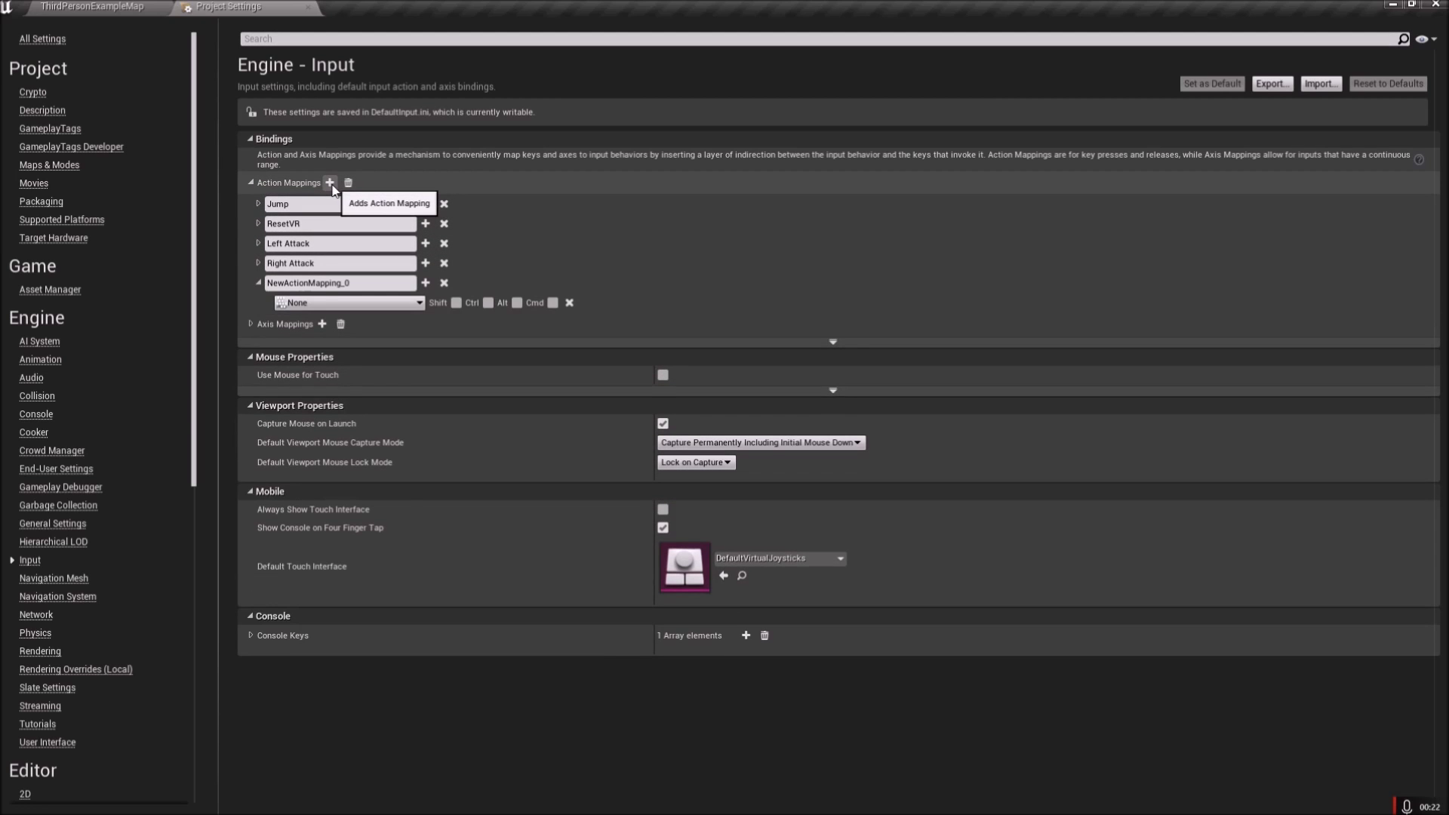
pyautogui.click(330, 182)
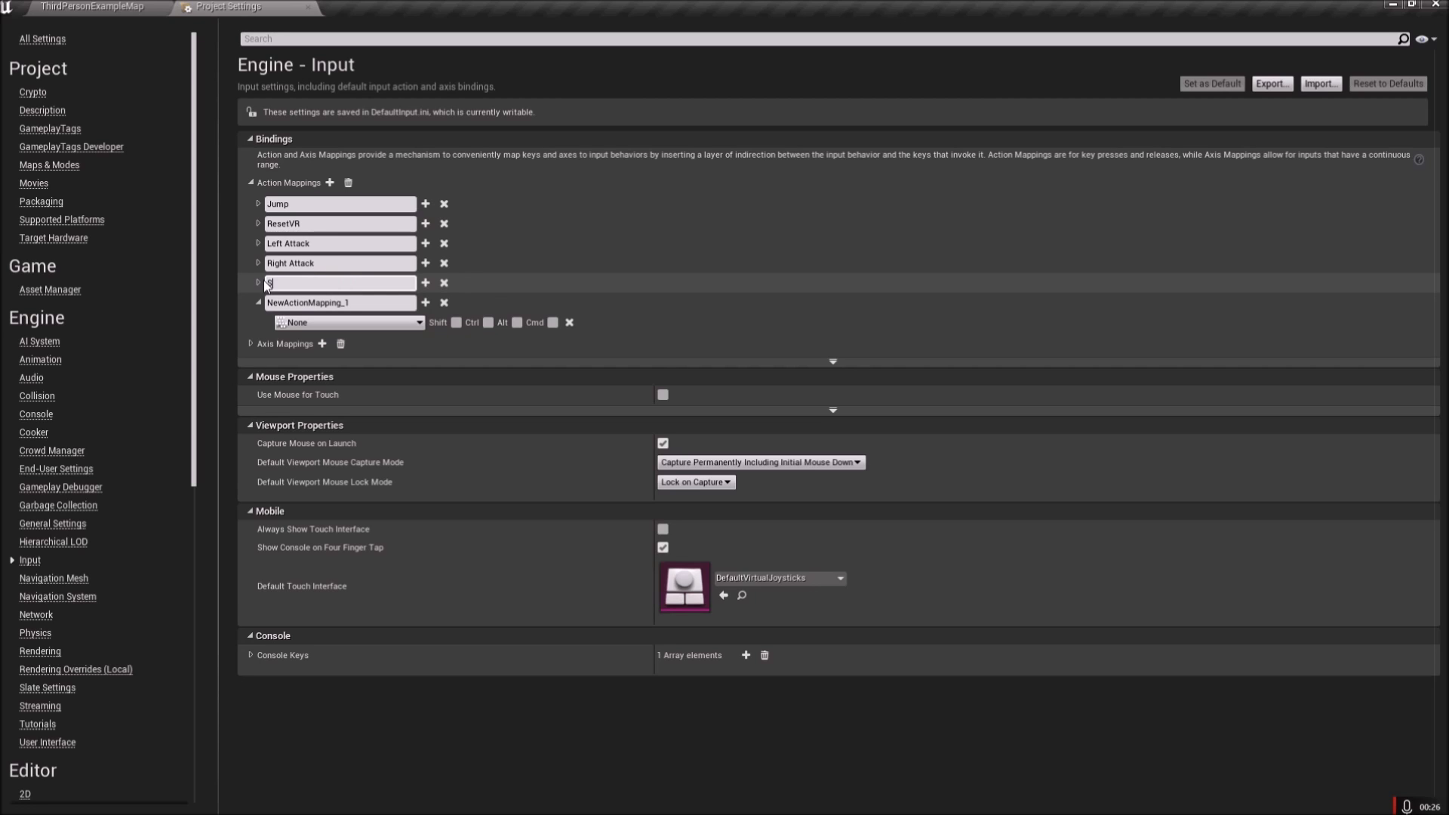
pyautogui.press('Return')
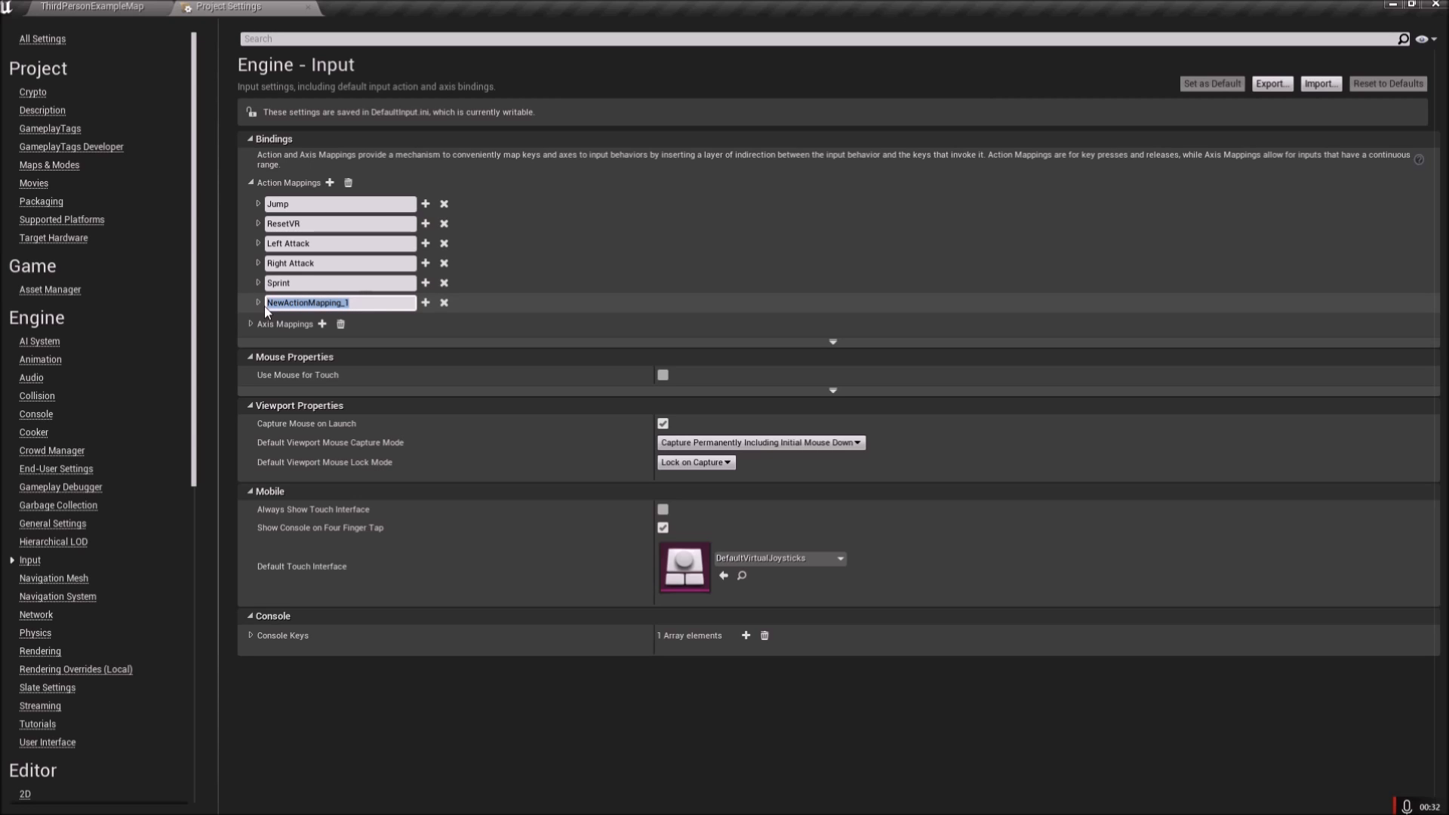
pyautogui.write('Emote')
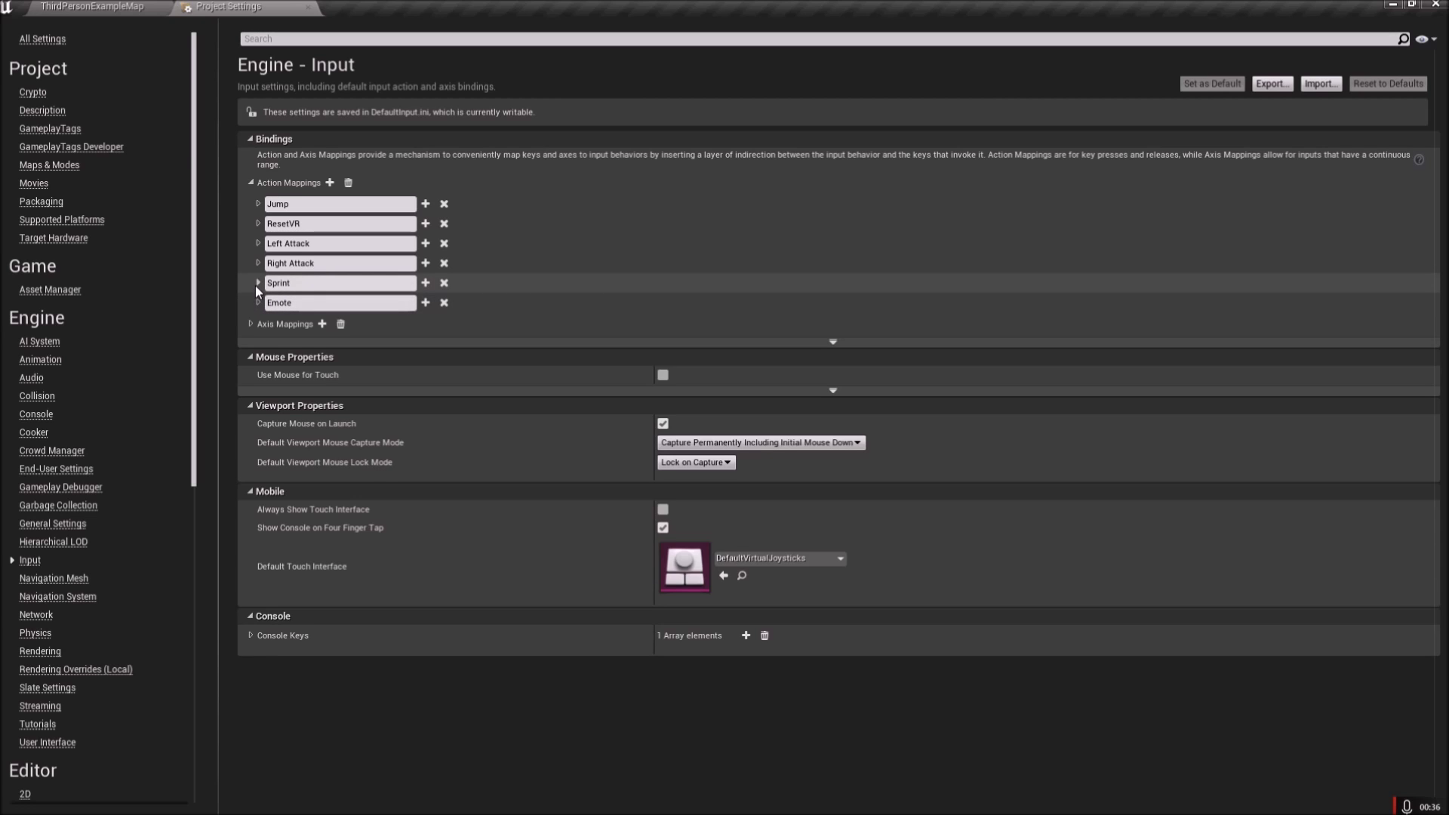
# Assign the Left Shift key to the Sprint action mapping and collapse its entry
pyautogui.click(257, 283)
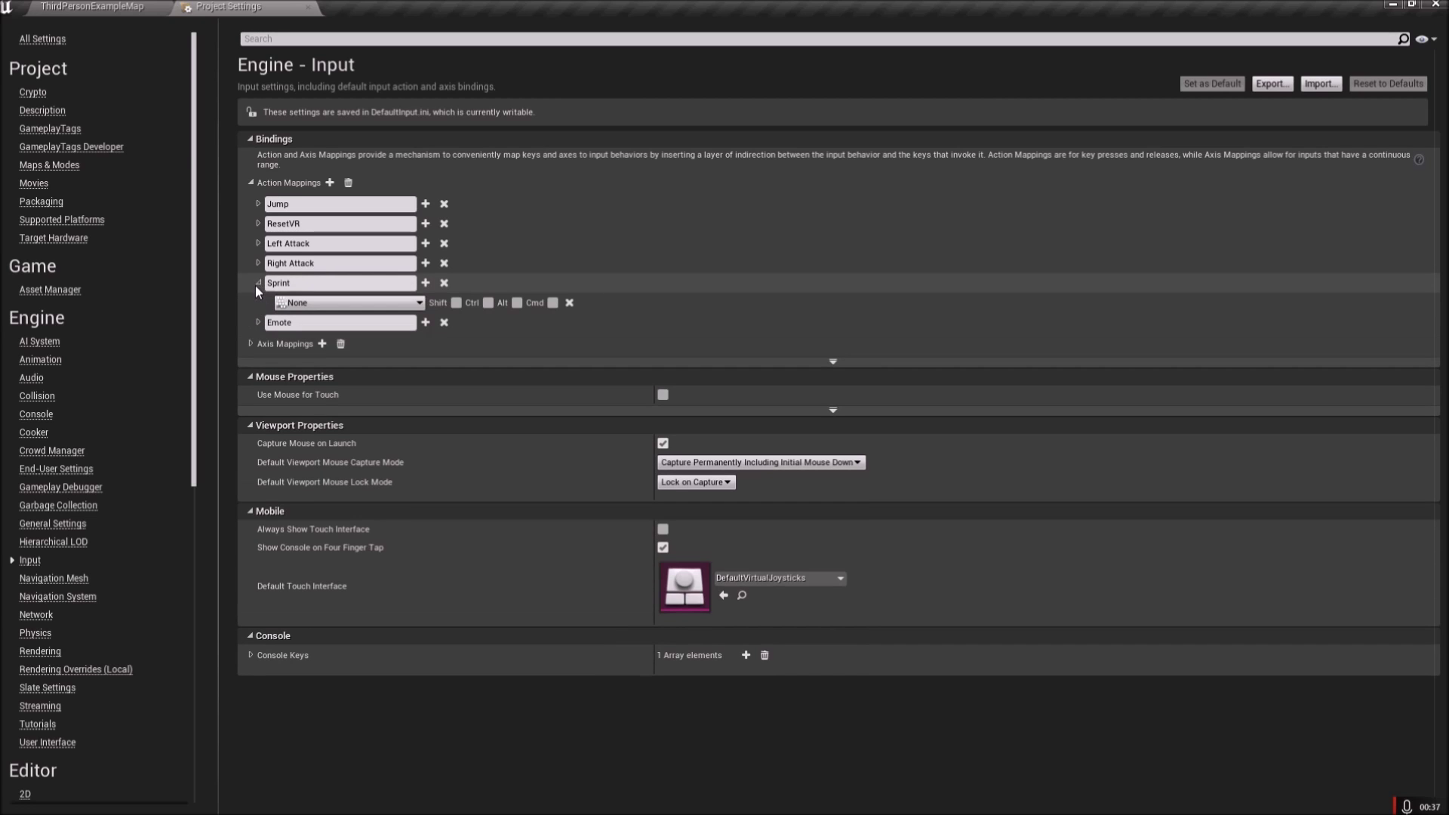
pyautogui.click(324, 303)
pyautogui.write('shief')
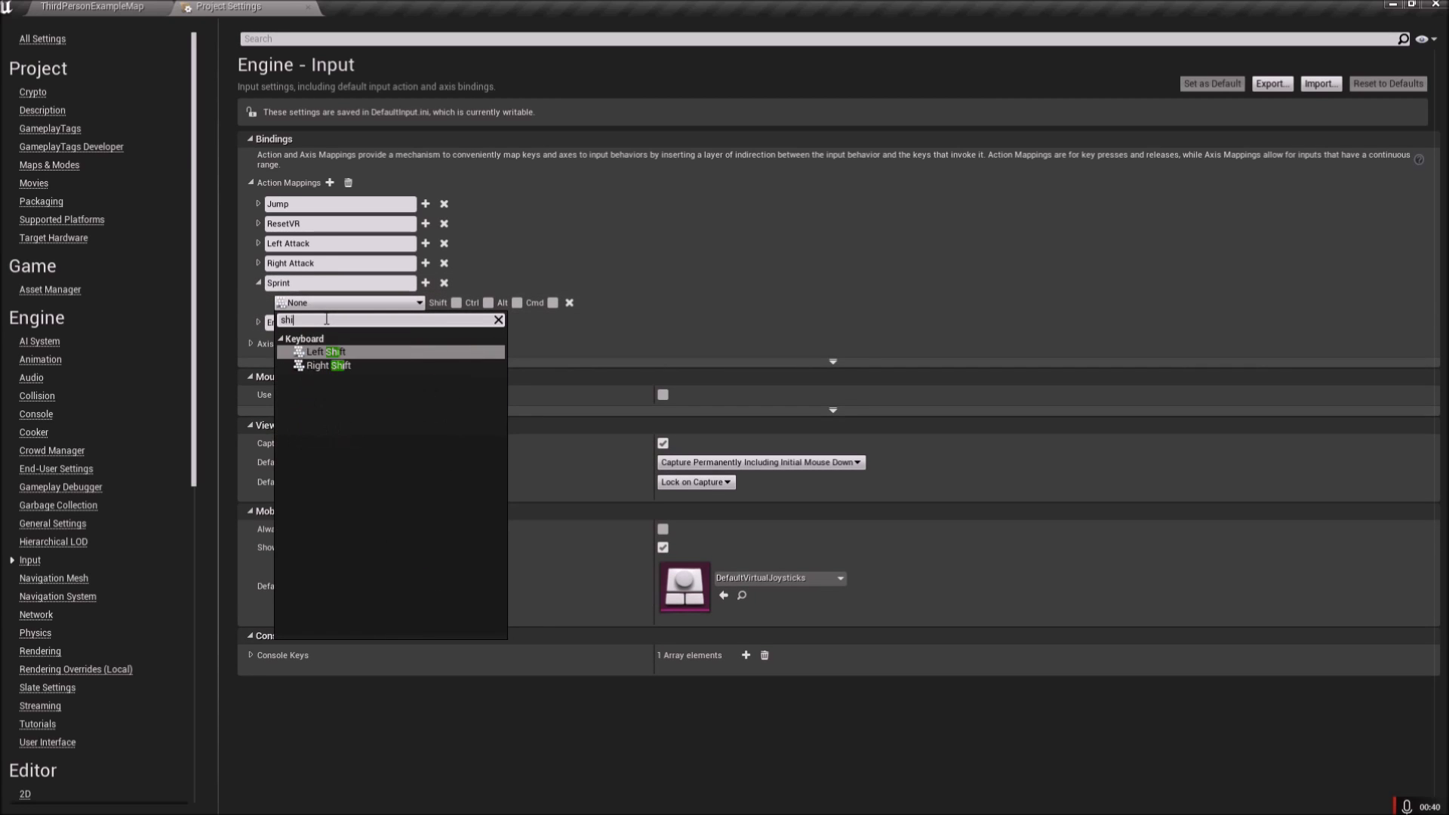
pyautogui.press('BackSpace')
pyautogui.press('BackSpace')
pyautogui.write('f')
pyautogui.click(324, 352)
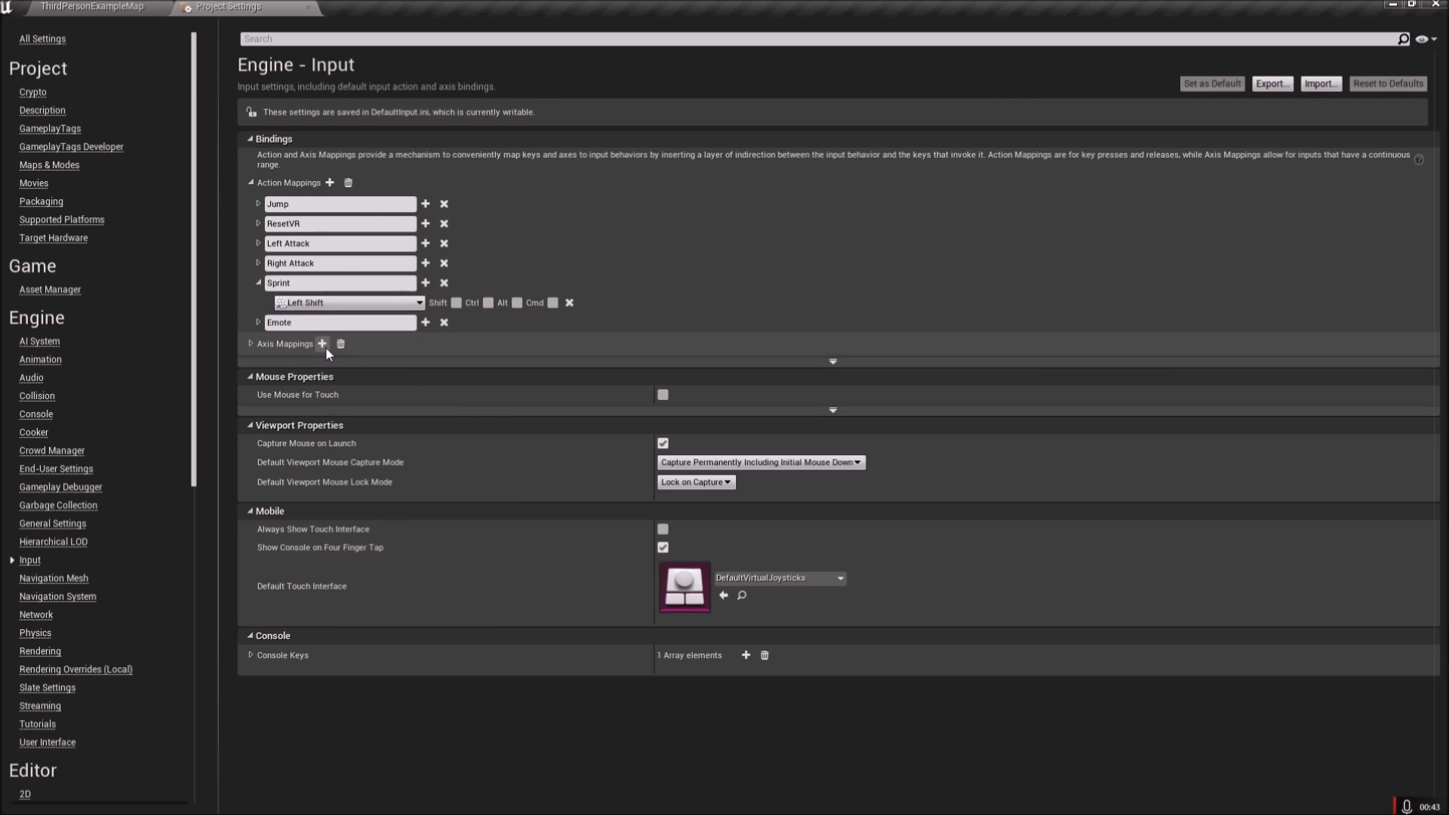
pyautogui.click(258, 283)
# Assign the keyboard T key to the Emote action mapping, collapse its entry and close the project settings
pyautogui.click(259, 303)
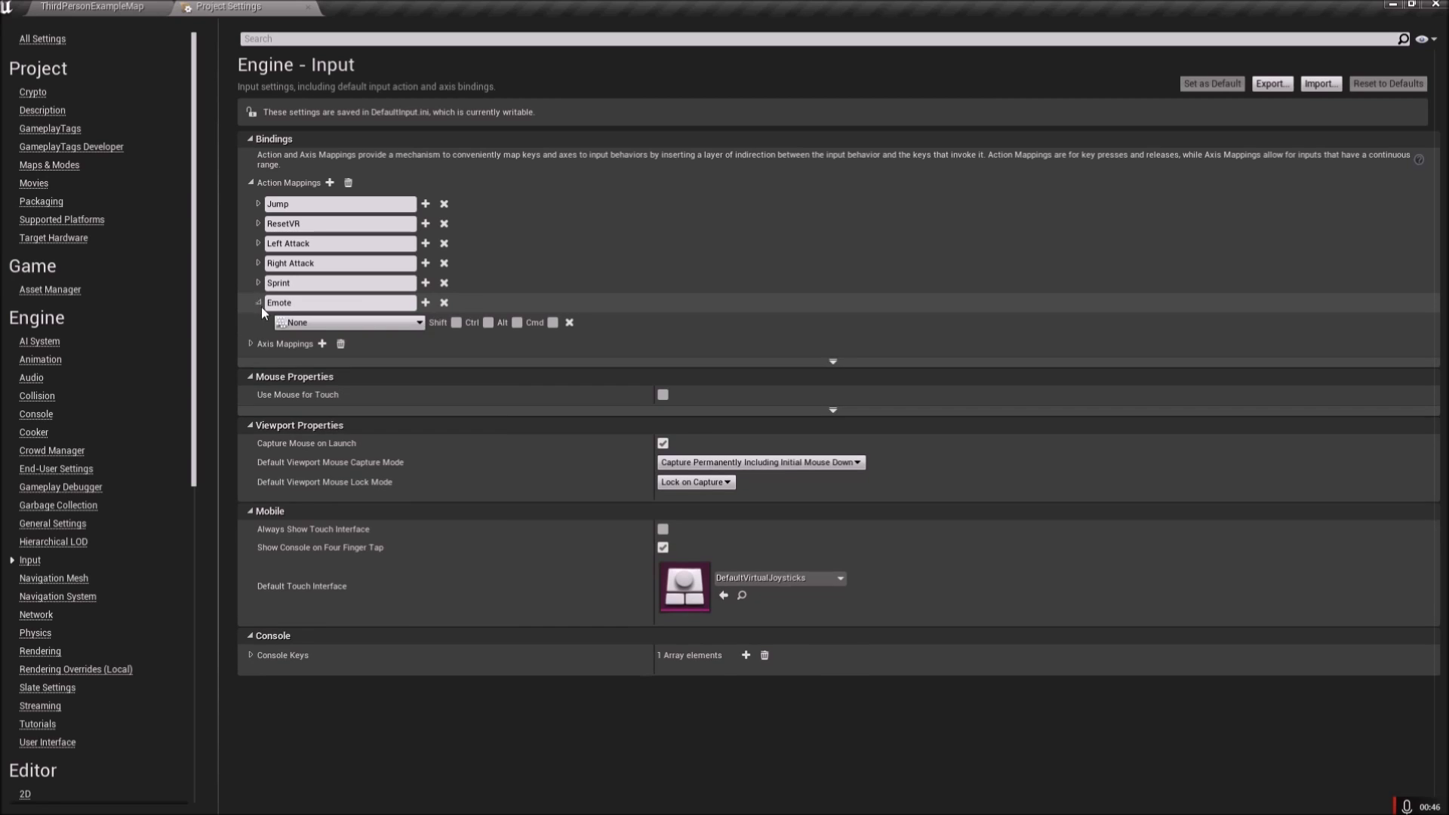
pyautogui.click(336, 323)
pyautogui.write('T')
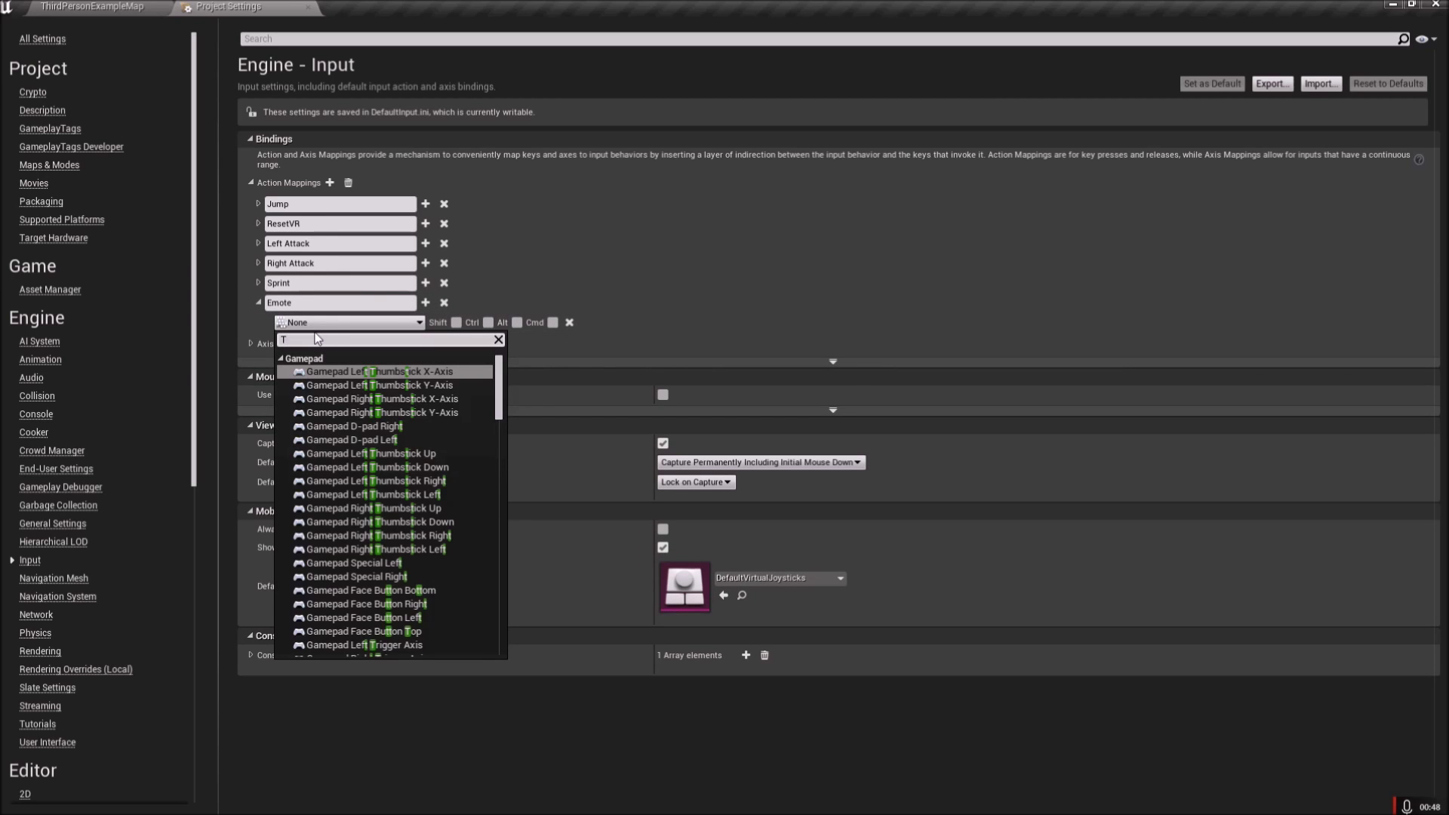
pyautogui.moveTo(498, 386); pyautogui.dragTo(502, 565)
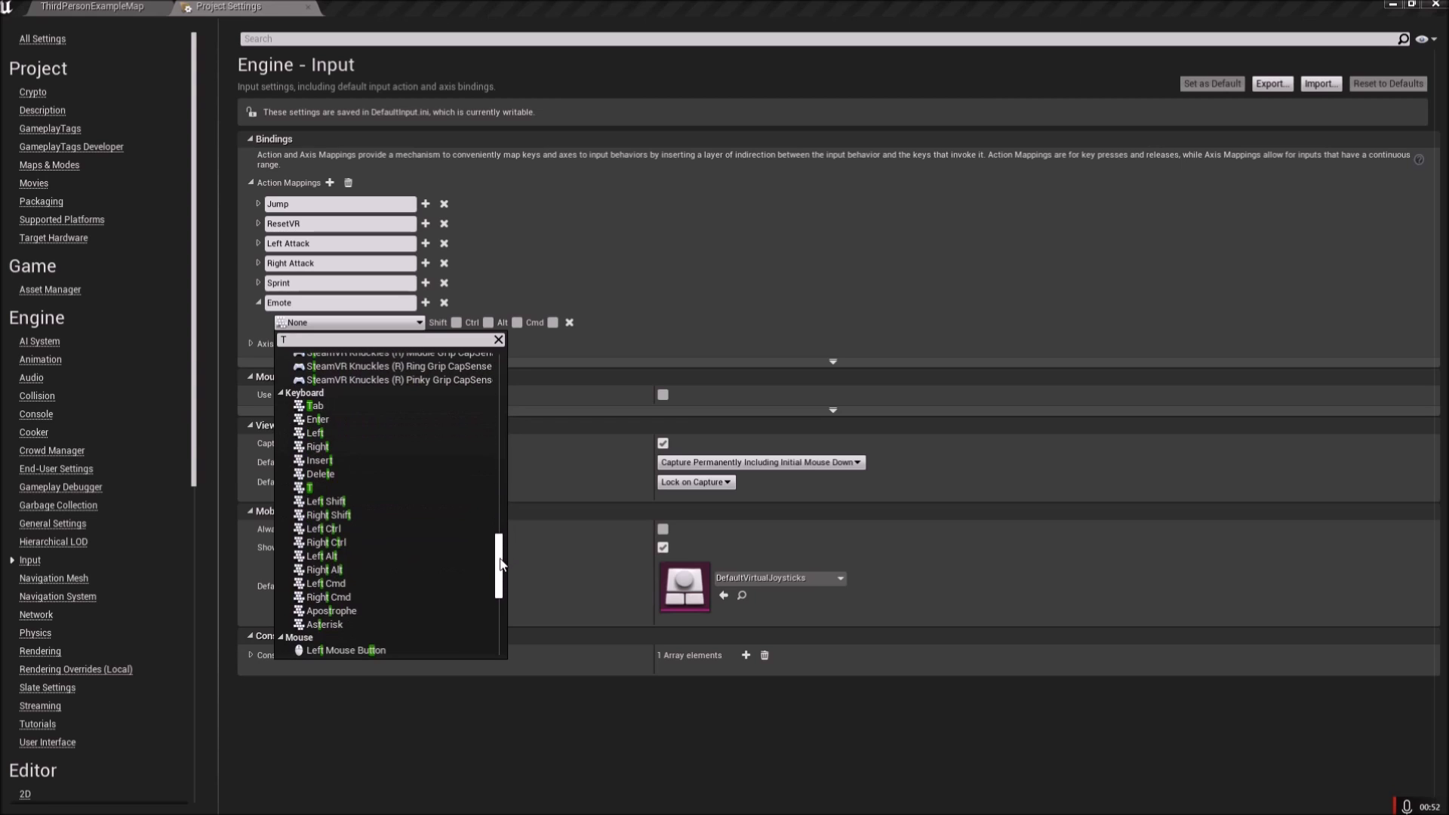
pyautogui.click(311, 491)
pyautogui.click(259, 302)
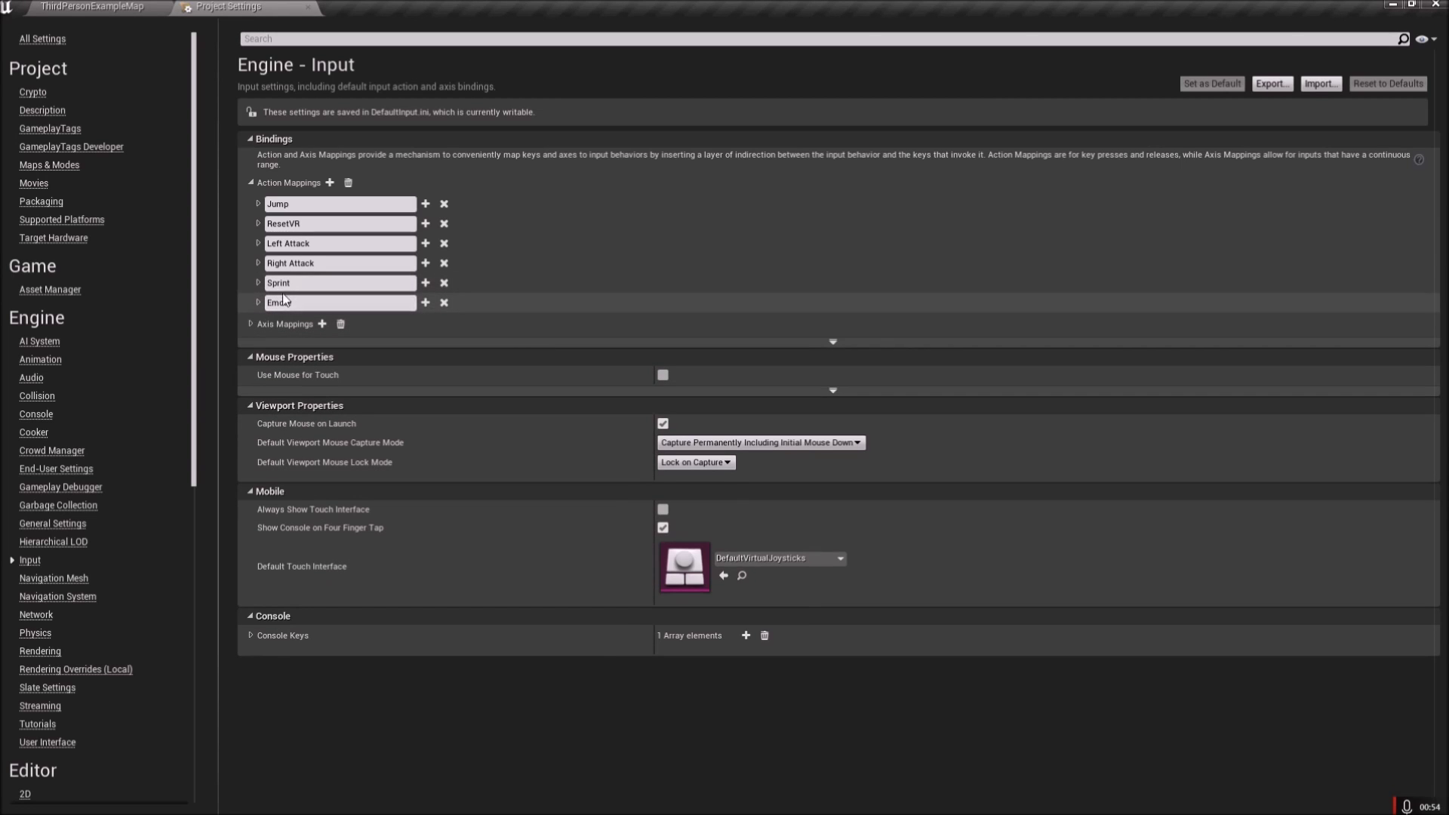
pyautogui.click(308, 7)
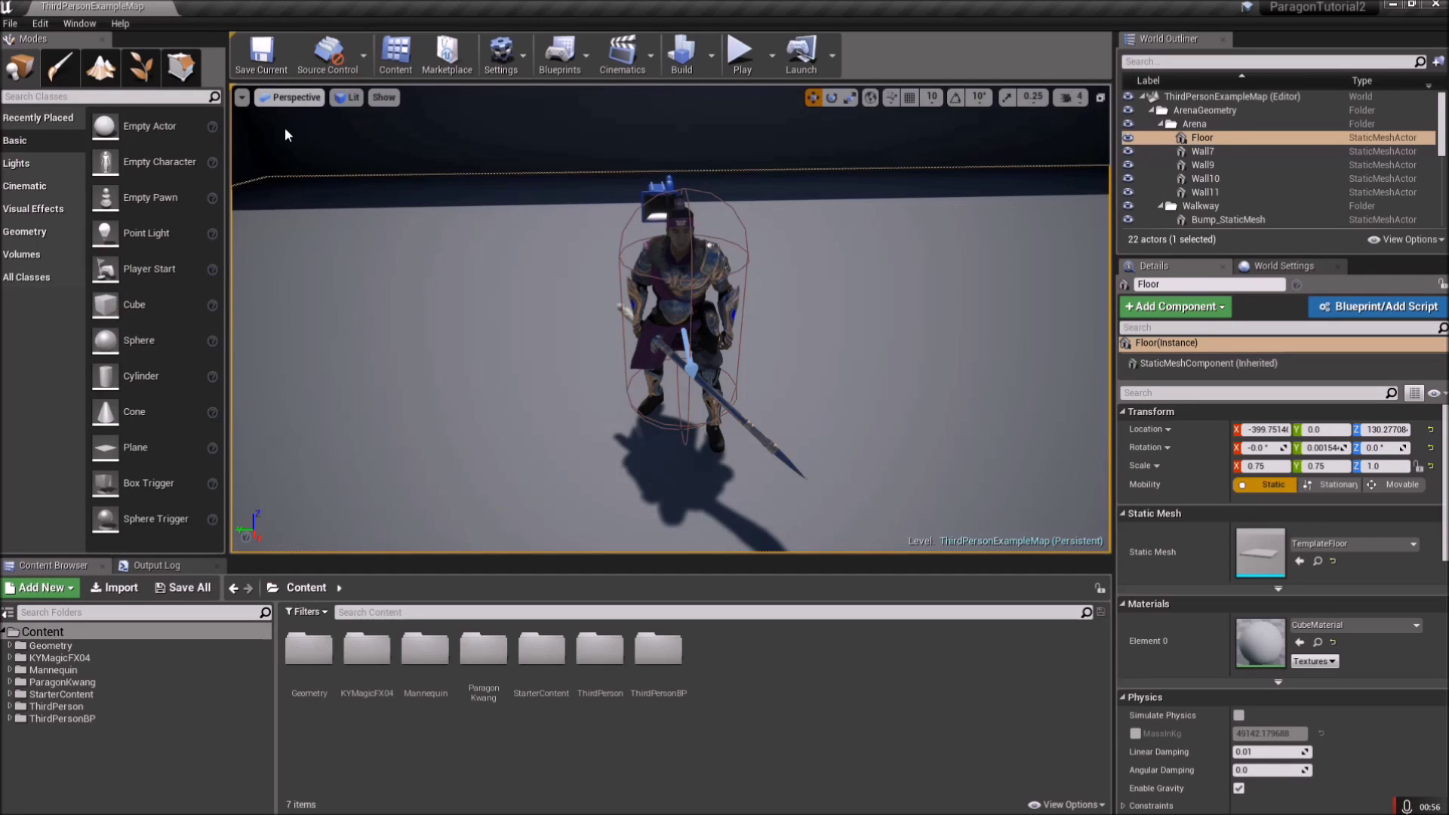
# Open the ThirdPersonCharacter blueprint from the ThirdPersonBP/Blueprints folder
pyautogui.press('s')
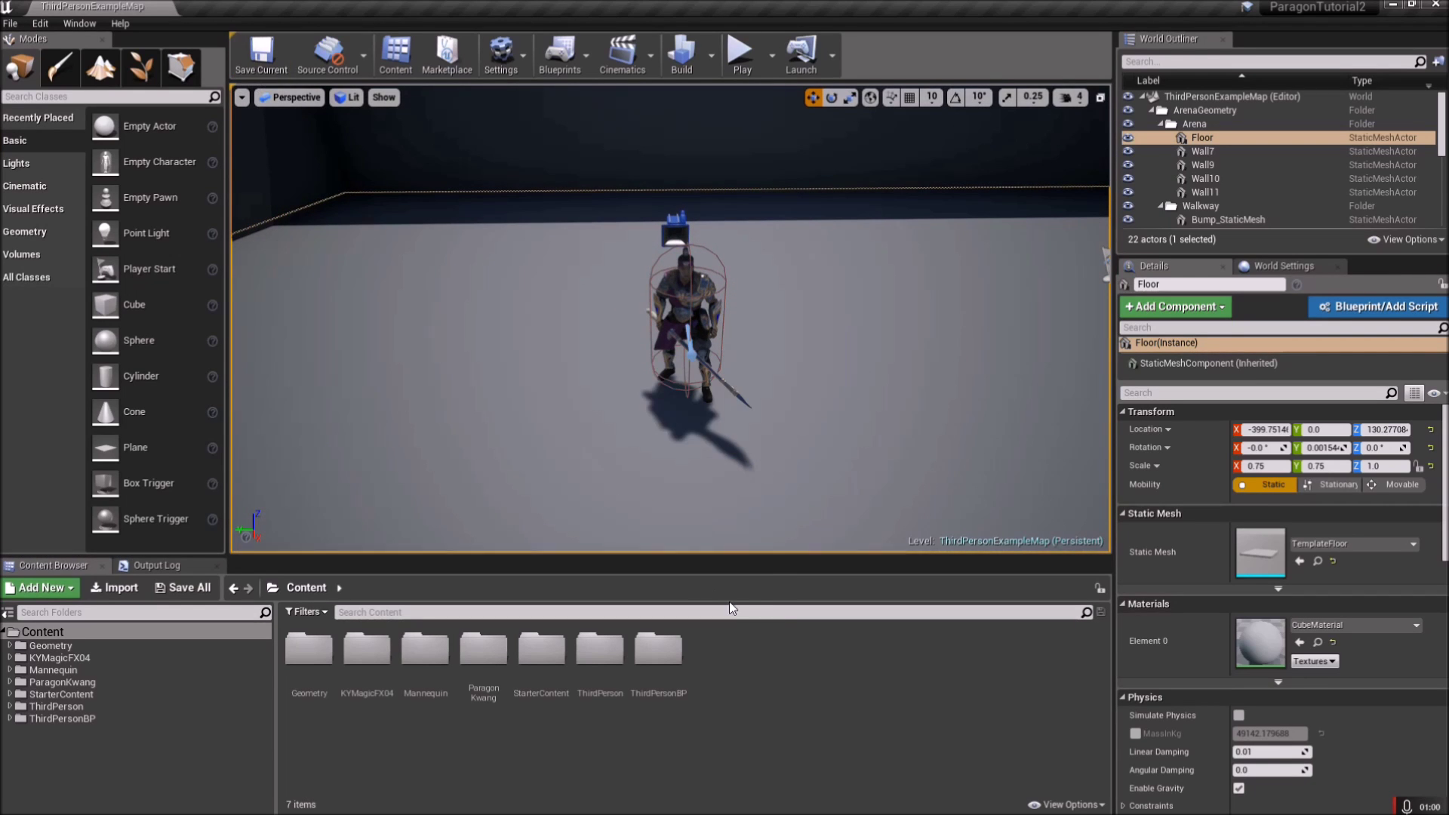
pyautogui.moveTo(747, 438); pyautogui.dragTo(717, 436, button='right')
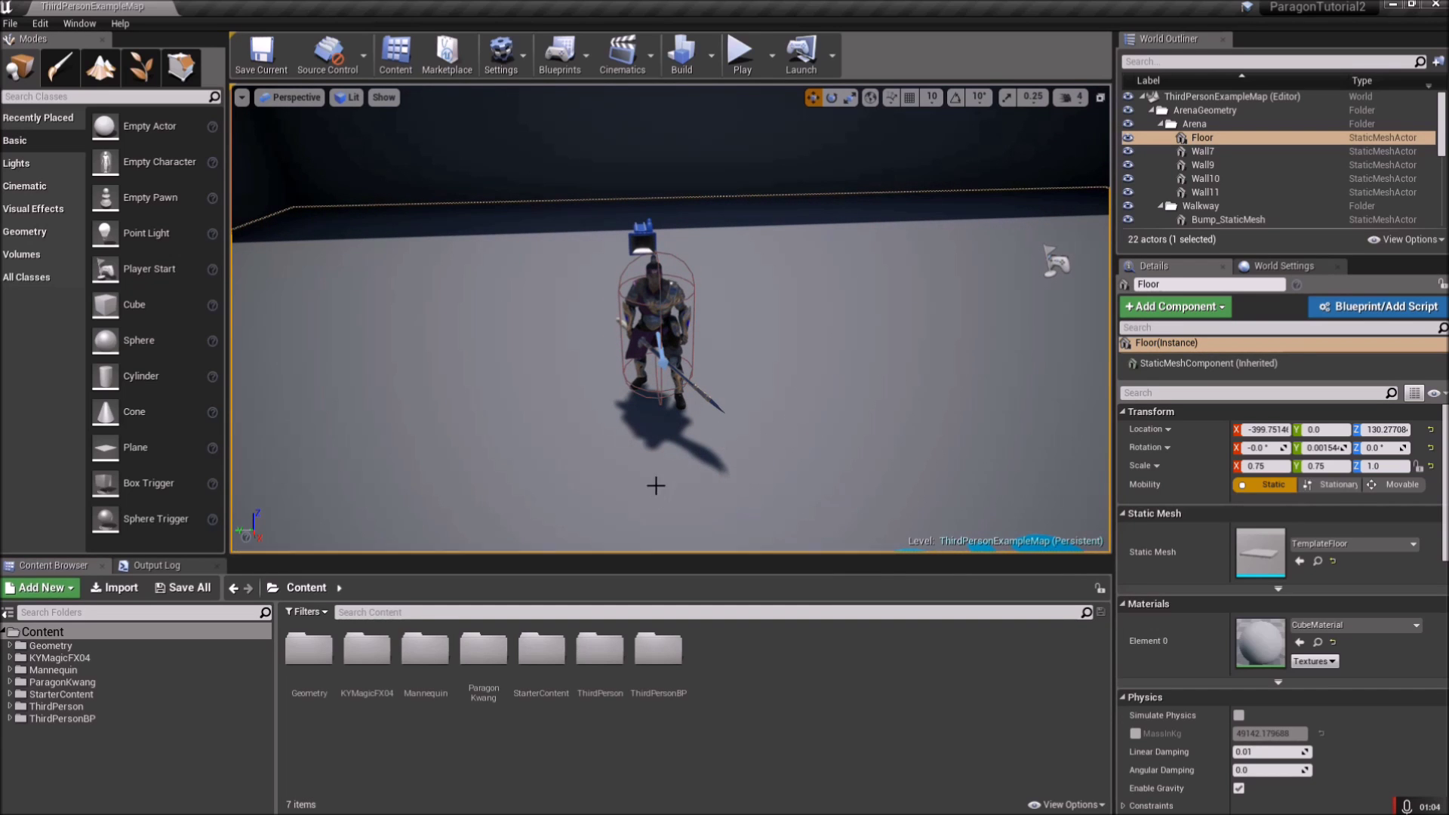
pyautogui.doubleClick(658, 649)
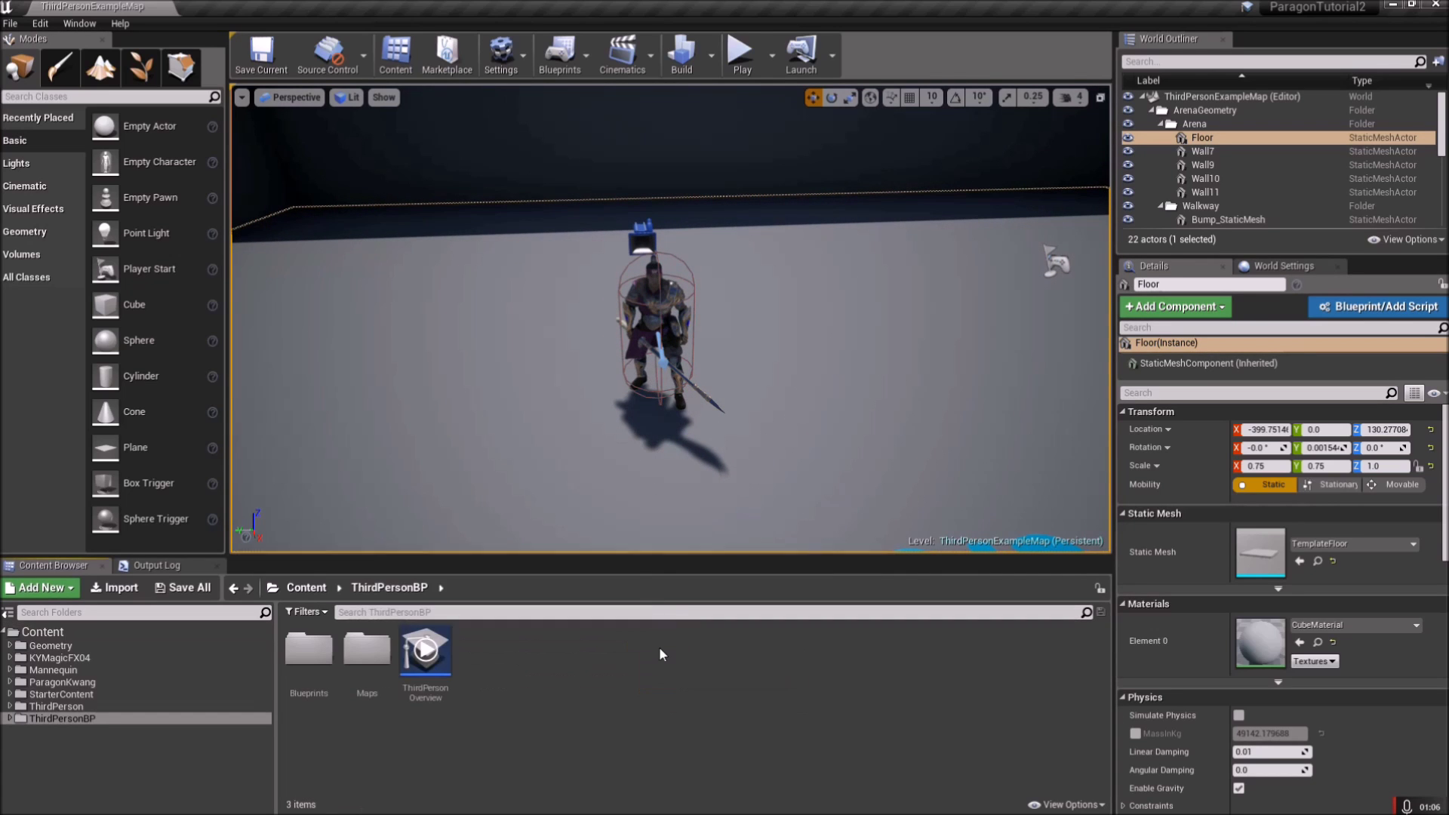
pyautogui.doubleClick(309, 653)
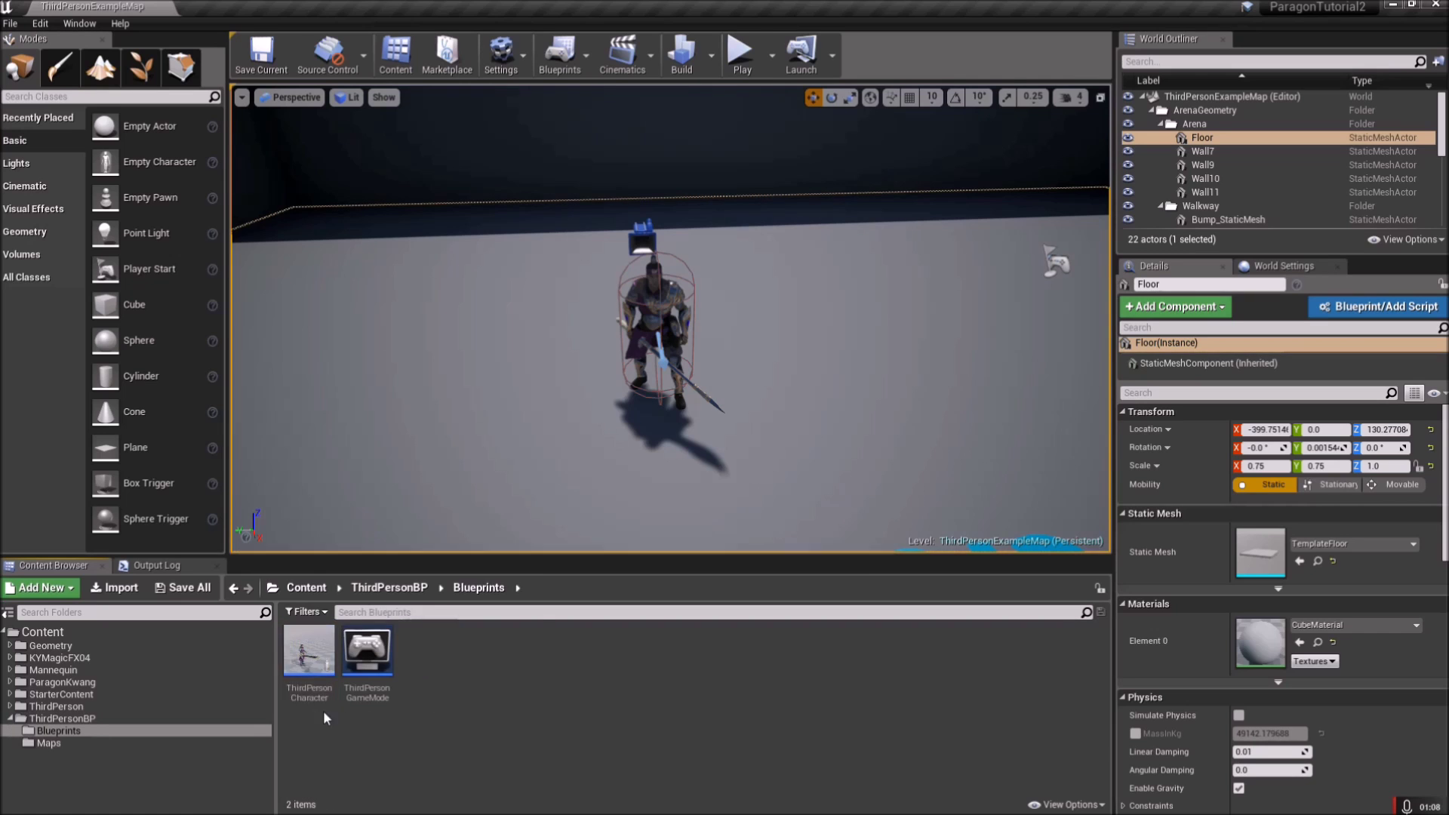
pyautogui.doubleClick(309, 653)
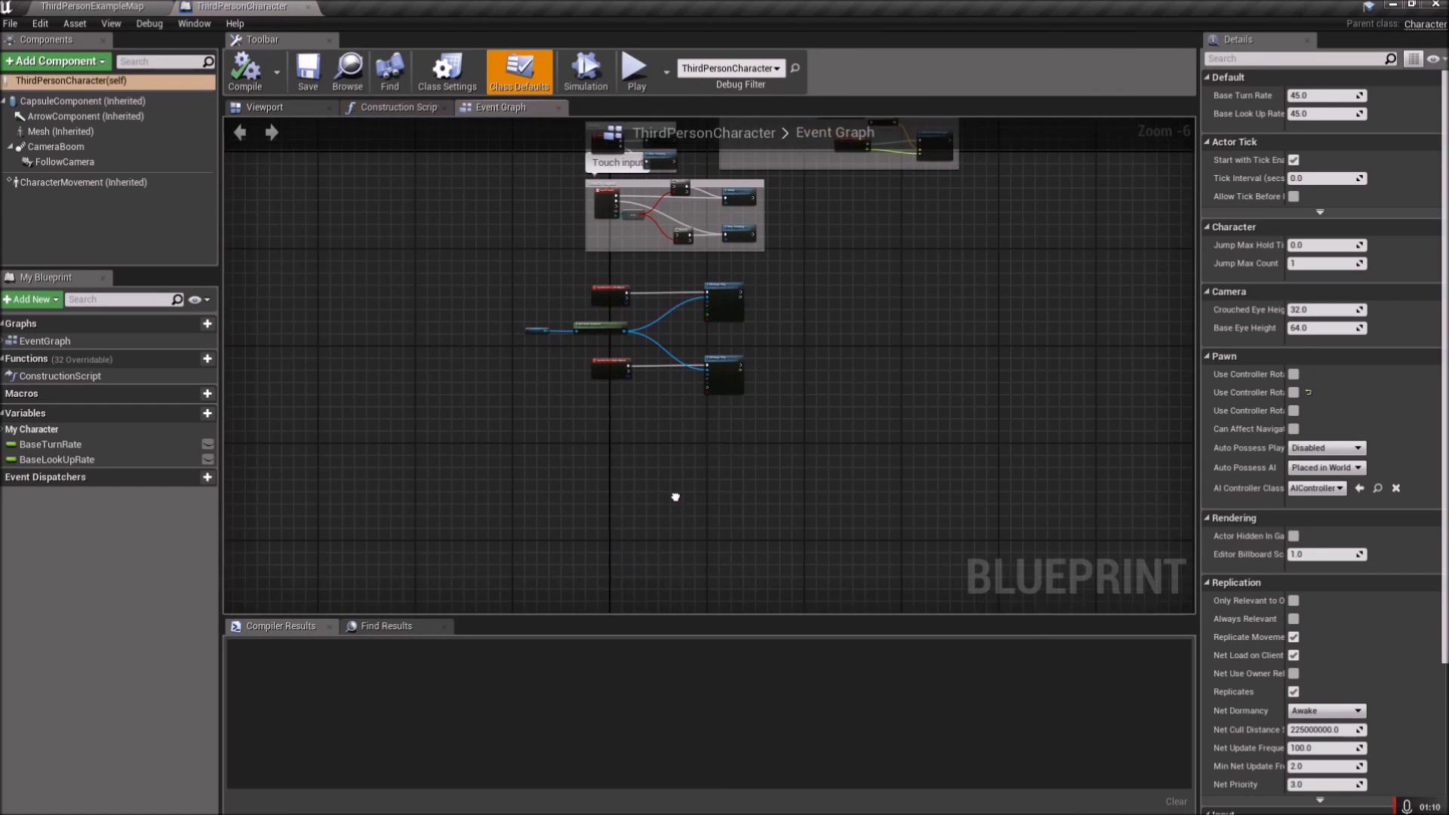
# Add the Sprint input action event to the event graph, below the Right Attack event
pyautogui.scroll(1, 654, 481)
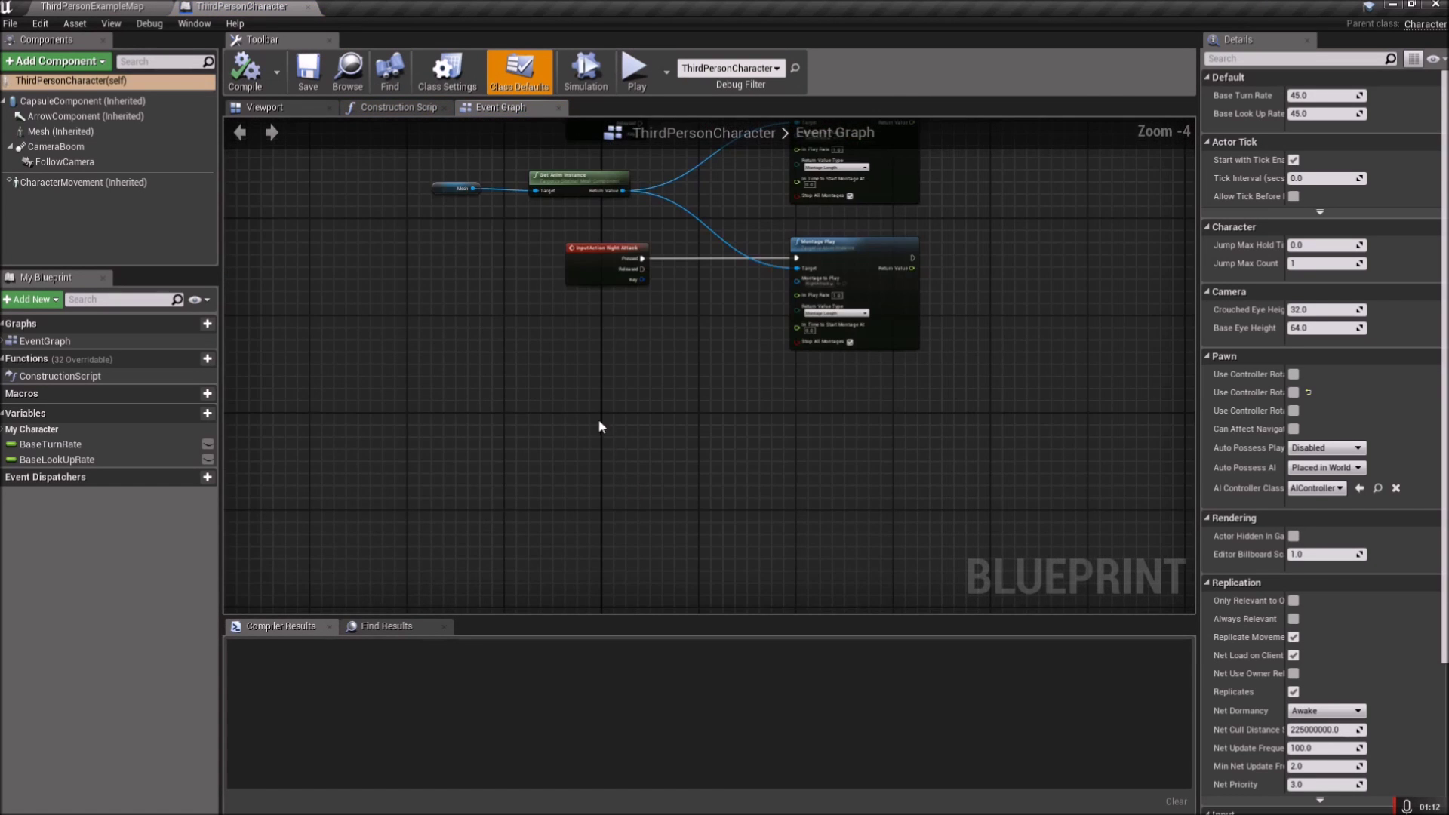
pyautogui.rightClick(587, 405)
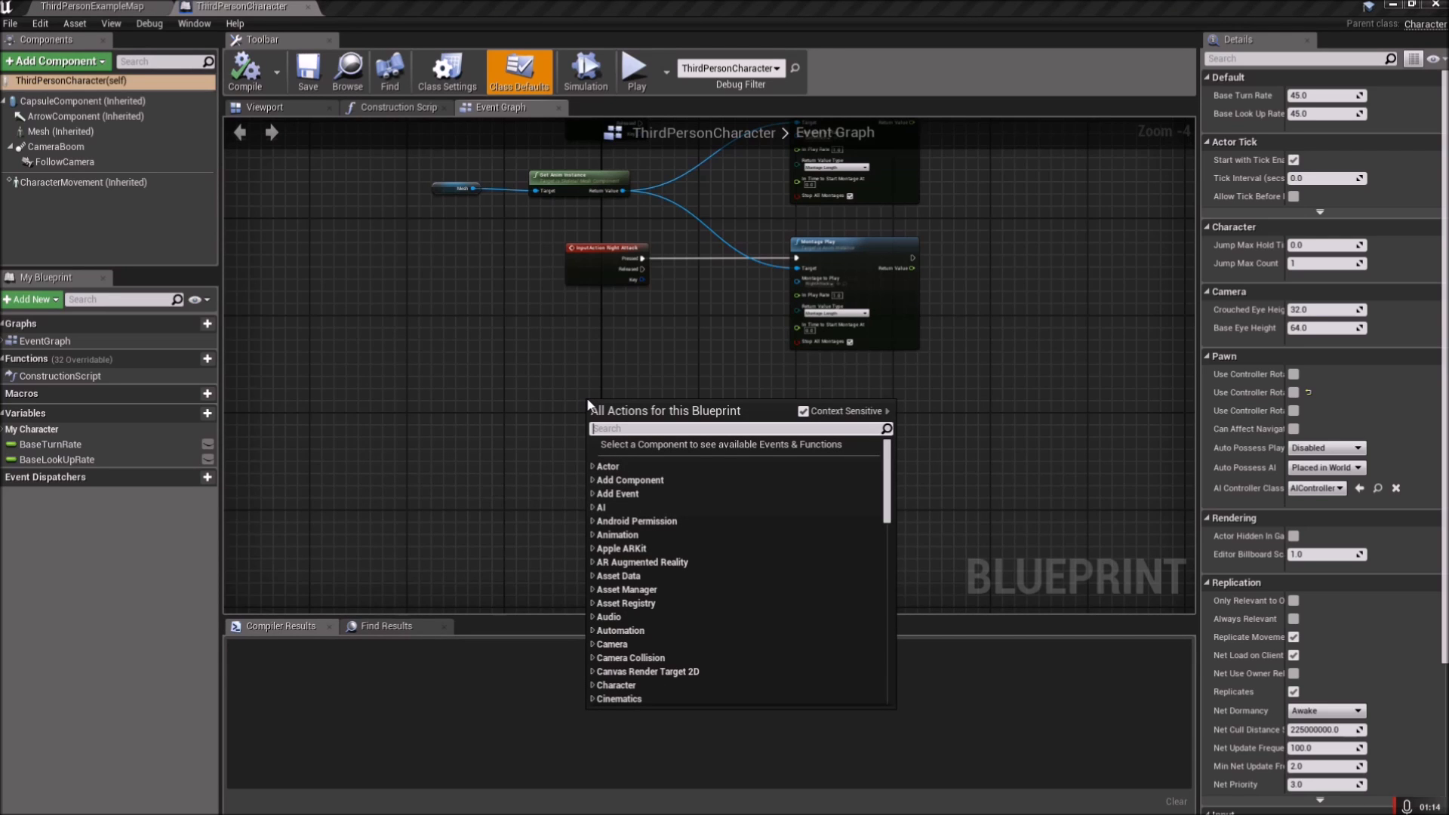
pyautogui.write('spint')
pyautogui.press('BackSpace')
pyautogui.press('BackSpace')
pyautogui.press('BackSpace')
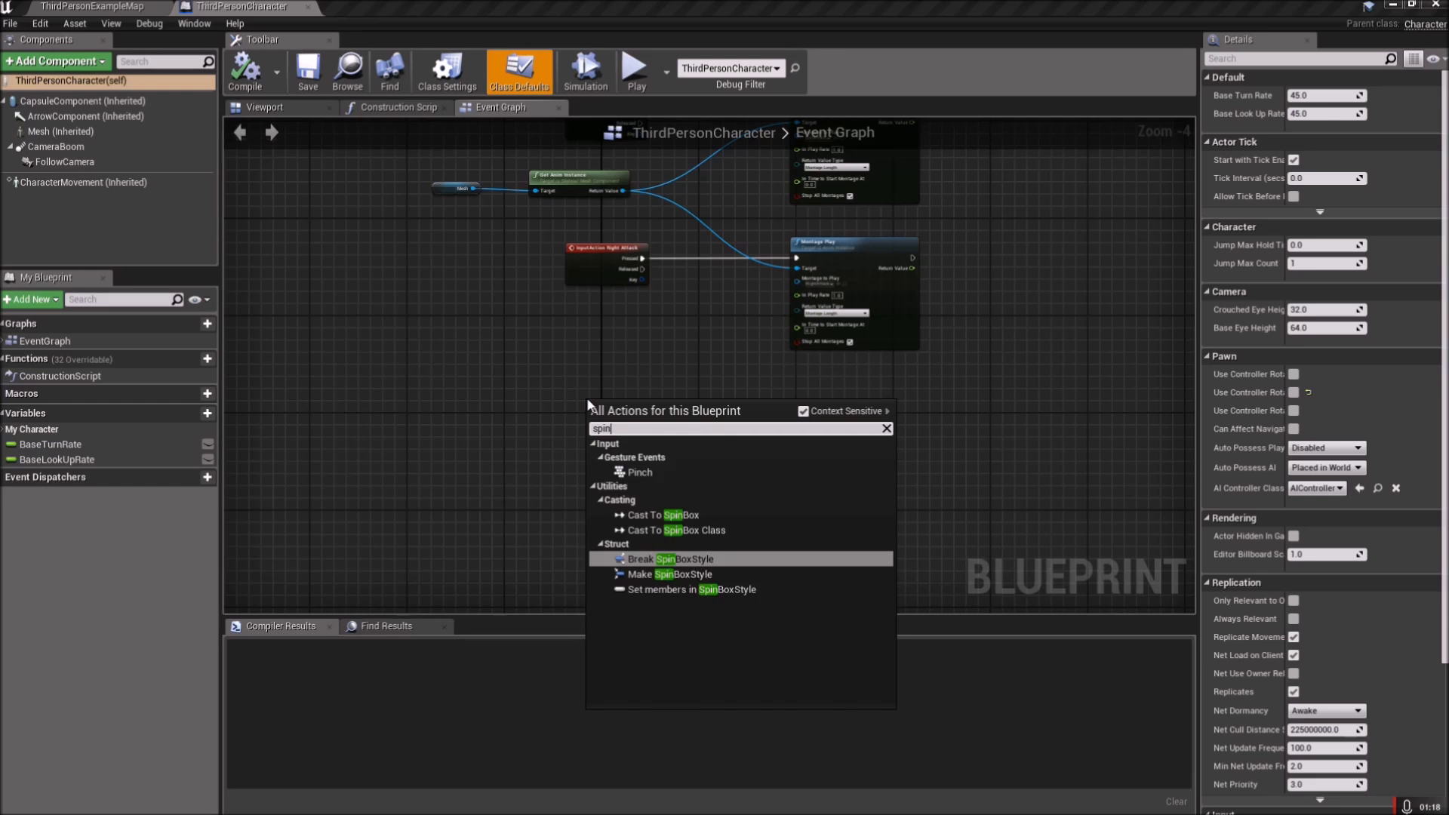
pyautogui.write('rint')
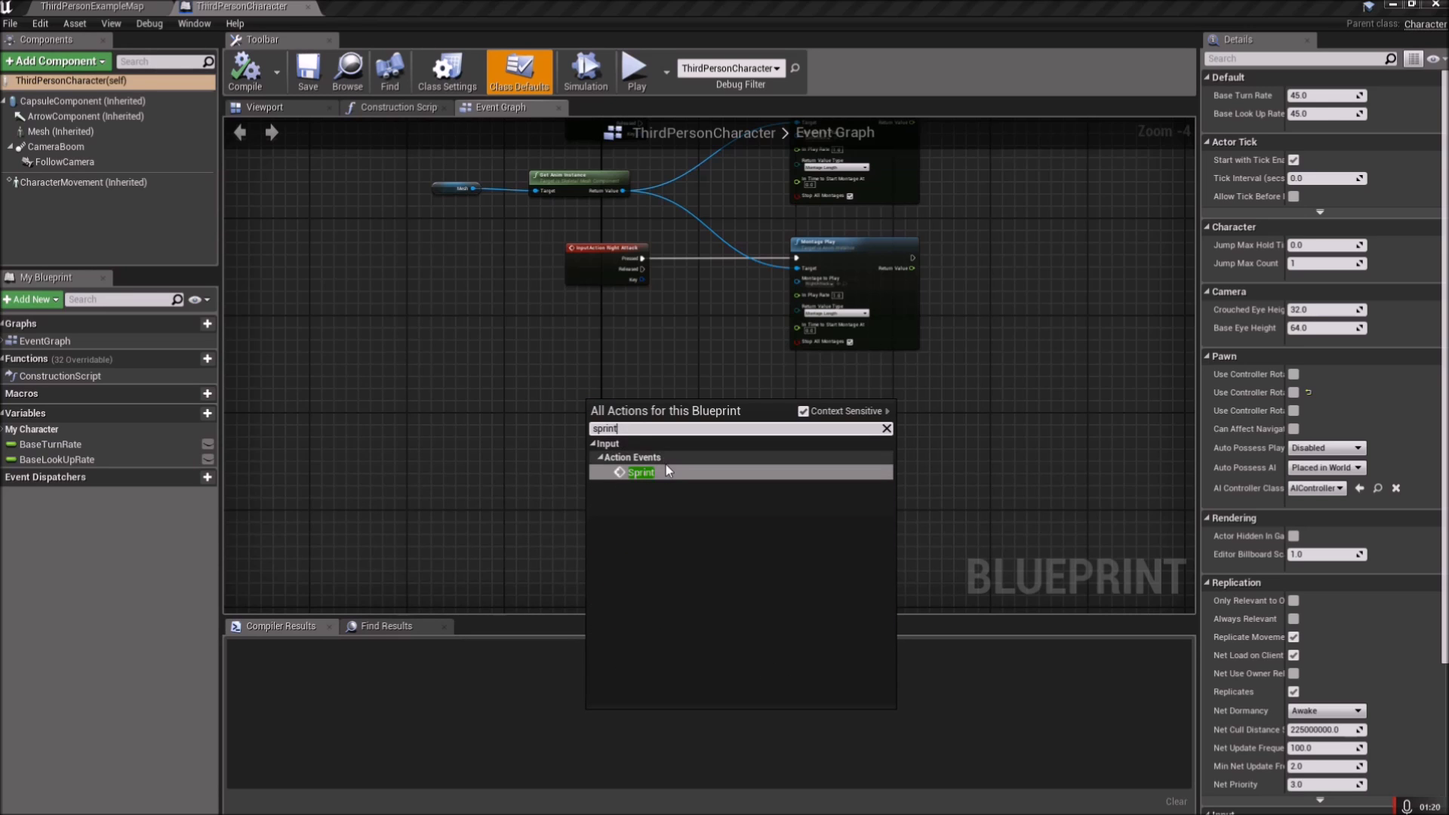
pyautogui.click(666, 470)
# Add the Emote input action event to the event graph, below the Sprint event
pyautogui.moveTo(615, 495); pyautogui.dragTo(585, 408, button='right')
pyautogui.rightClick(585, 407)
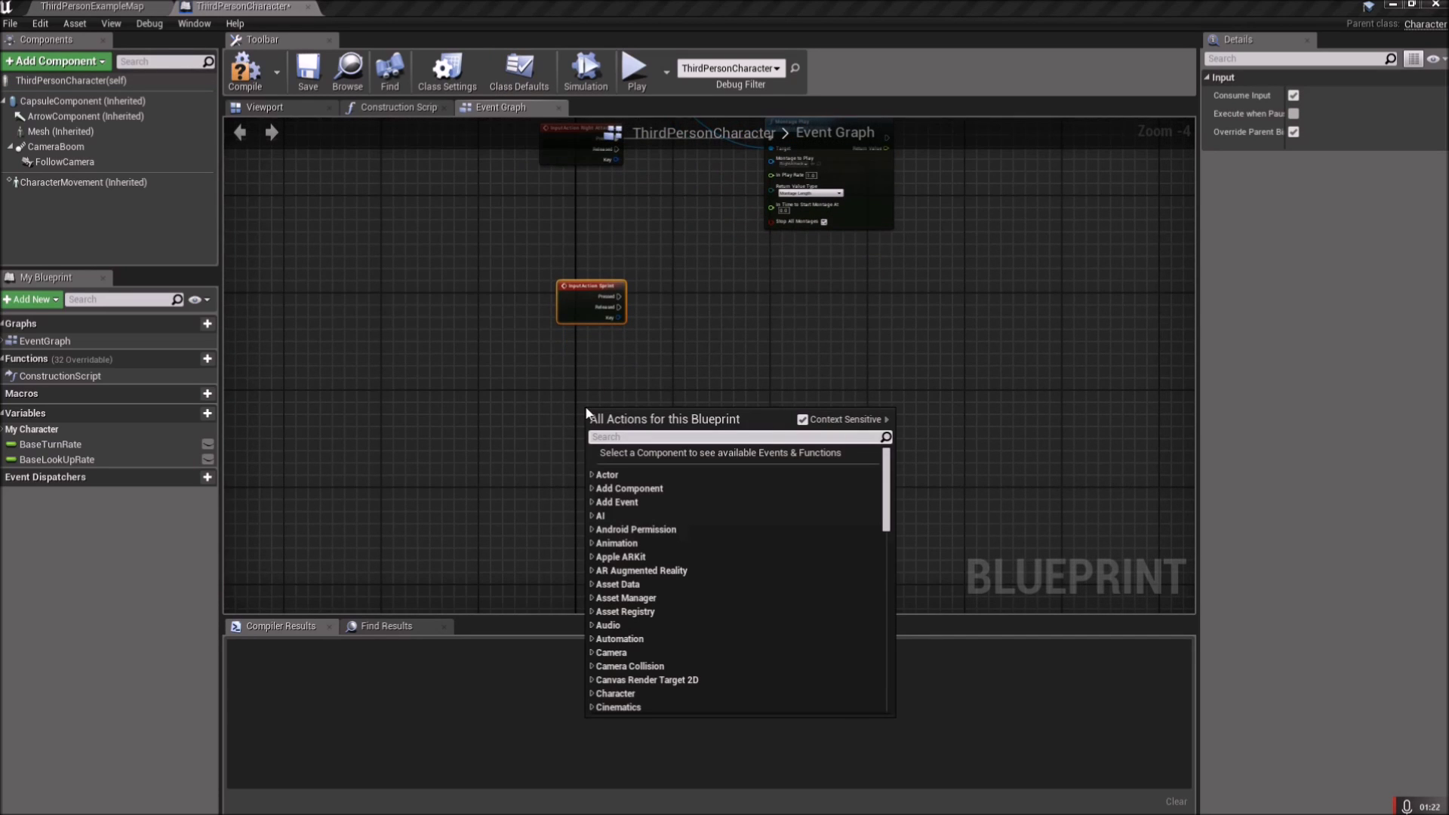
pyautogui.write('emote')
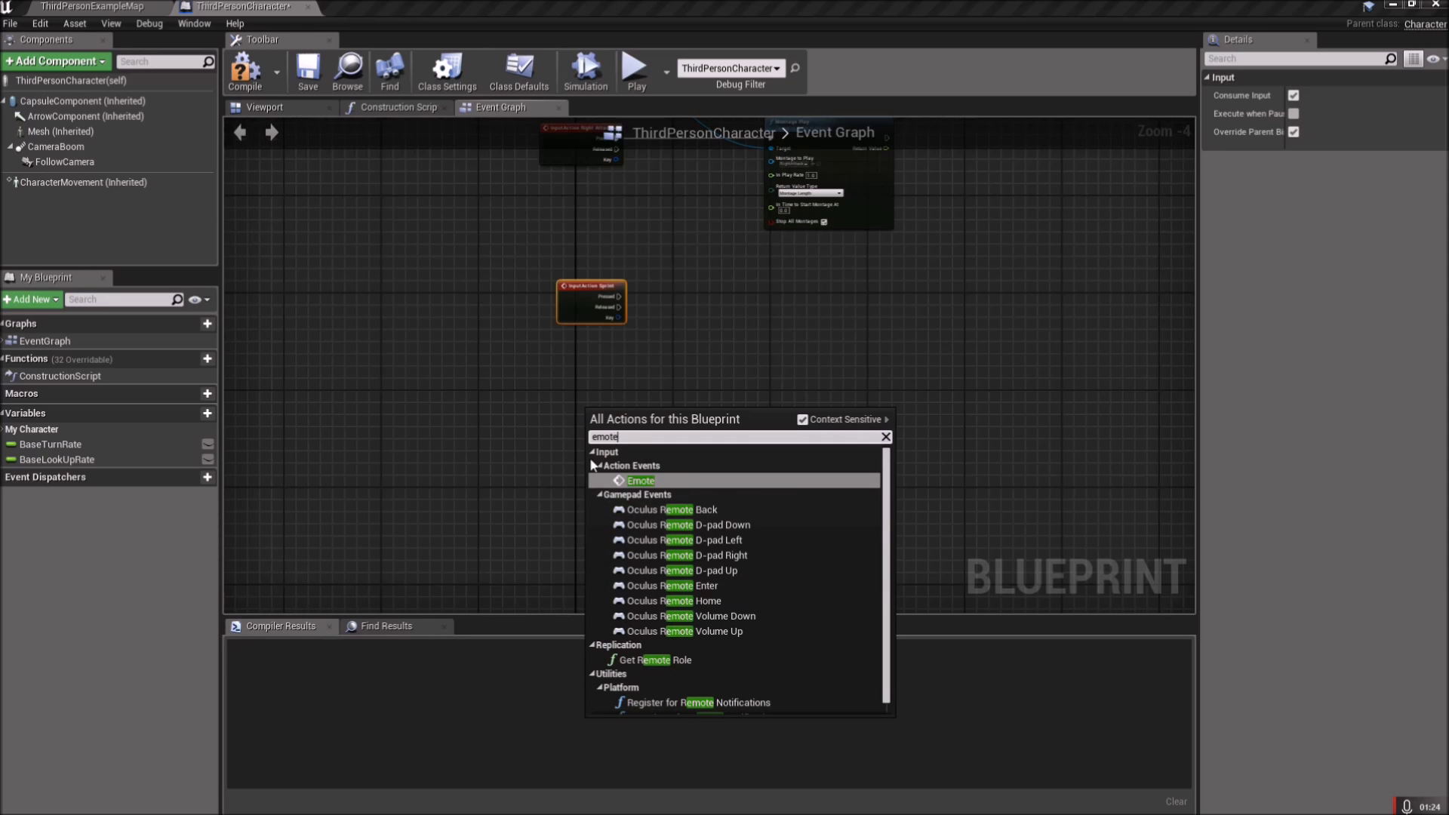
pyautogui.click(635, 478)
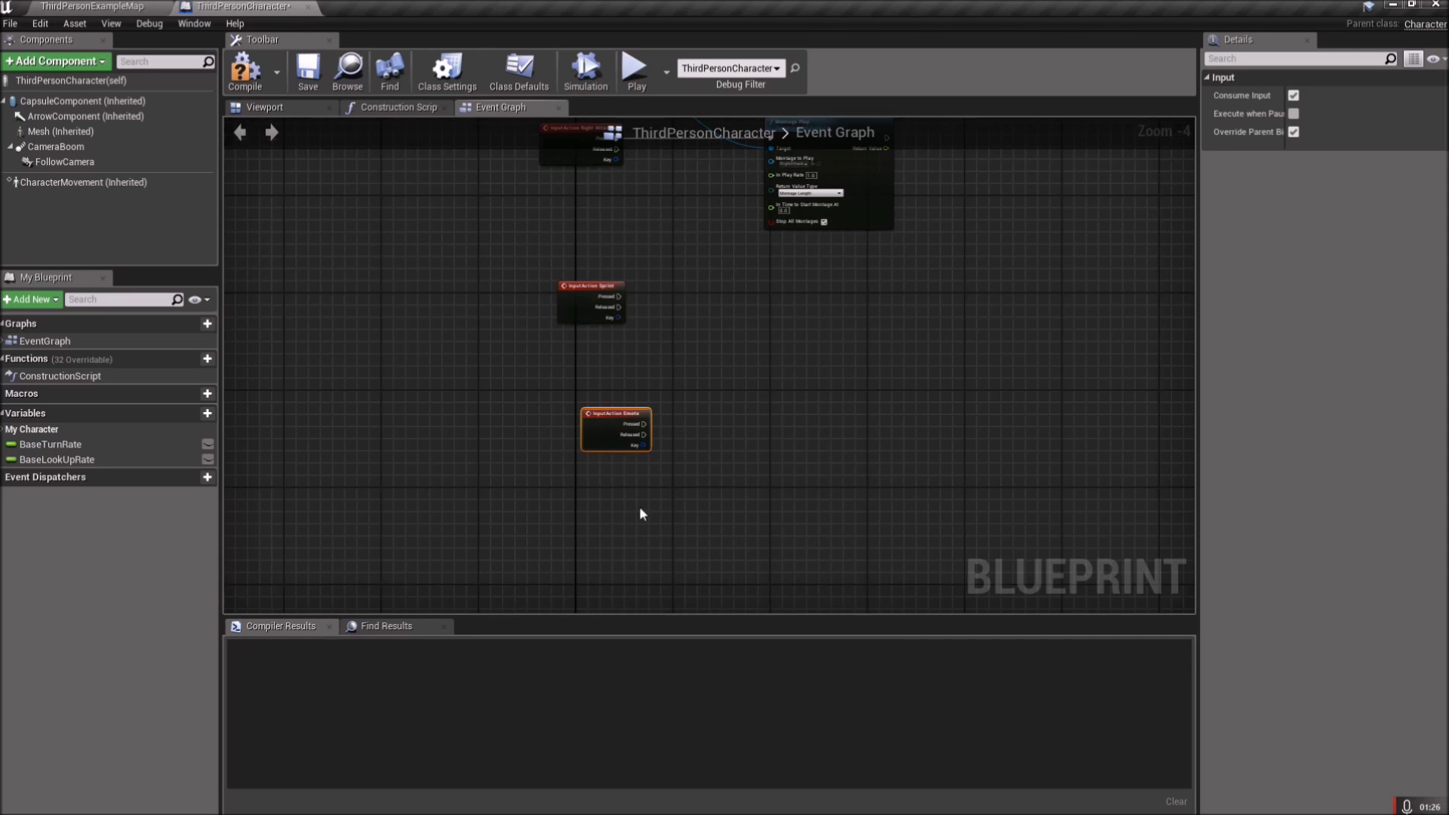
# Space the Sprint and Emote events further apart below the attack nodes, and compile and save the blueprint
pyautogui.scroll(2, 640, 506)
pyautogui.moveTo(640, 506); pyautogui.dragTo(547, 506, button='right')
pyautogui.moveTo(519, 423); pyautogui.dragTo(460, 592)
pyautogui.moveTo(579, 413); pyautogui.dragTo(674, 178, button='right')
pyautogui.moveTo(540, 365); pyautogui.dragTo(561, 493)
pyautogui.moveTo(632, 256); pyautogui.dragTo(632, 507, button='right')
pyautogui.moveTo(565, 239); pyautogui.dragTo(535, 337)
pyautogui.rightClick(631, 289)
pyautogui.click(242, 78)
pyautogui.click(242, 75)
pyautogui.click(308, 71)
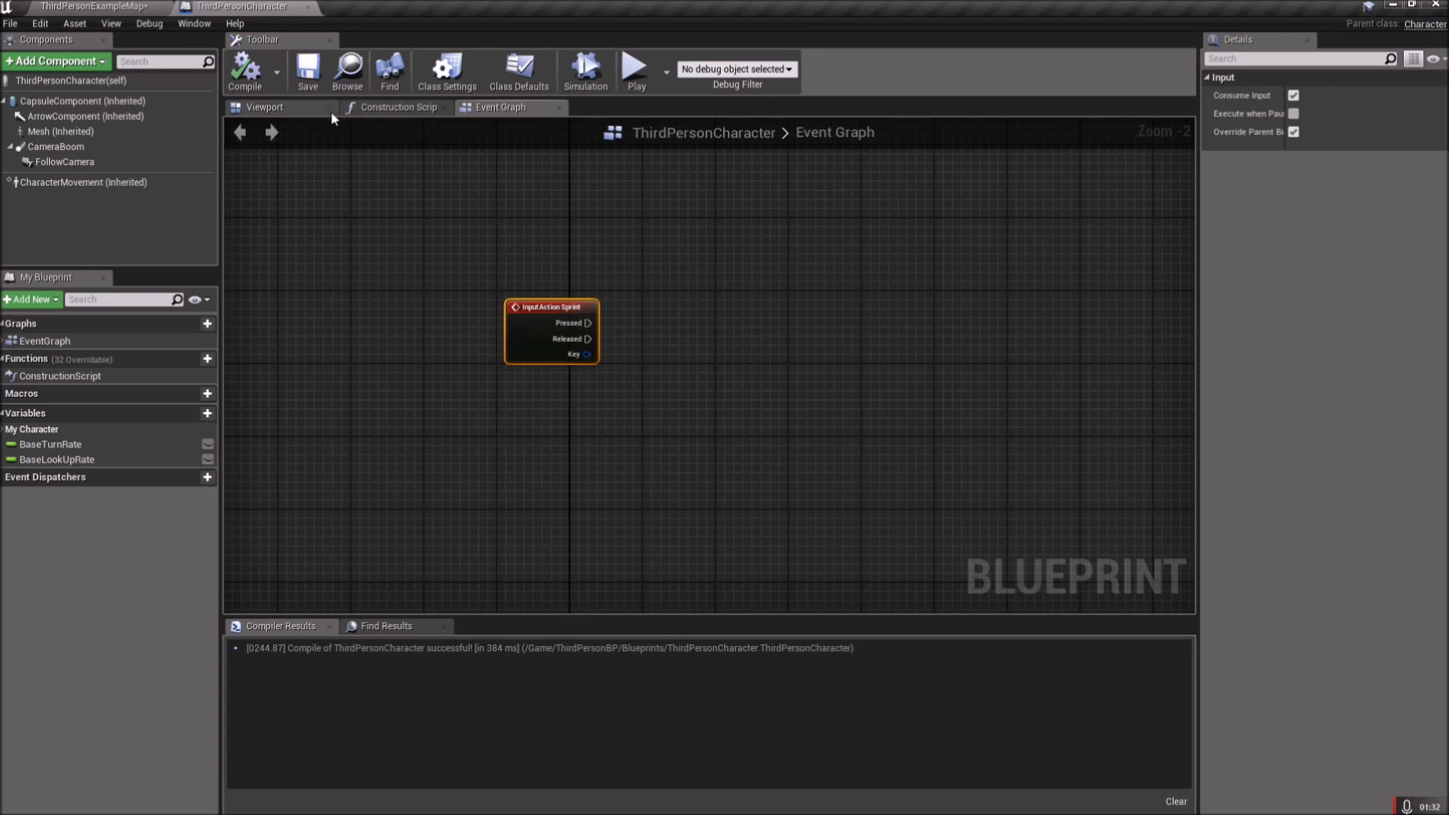
# Place a Character Movement component reference in the event graph below the Sprint event
pyautogui.scroll(-2, 671, 221)
pyautogui.scroll(-2, 636, 361)
pyautogui.click(595, 477)
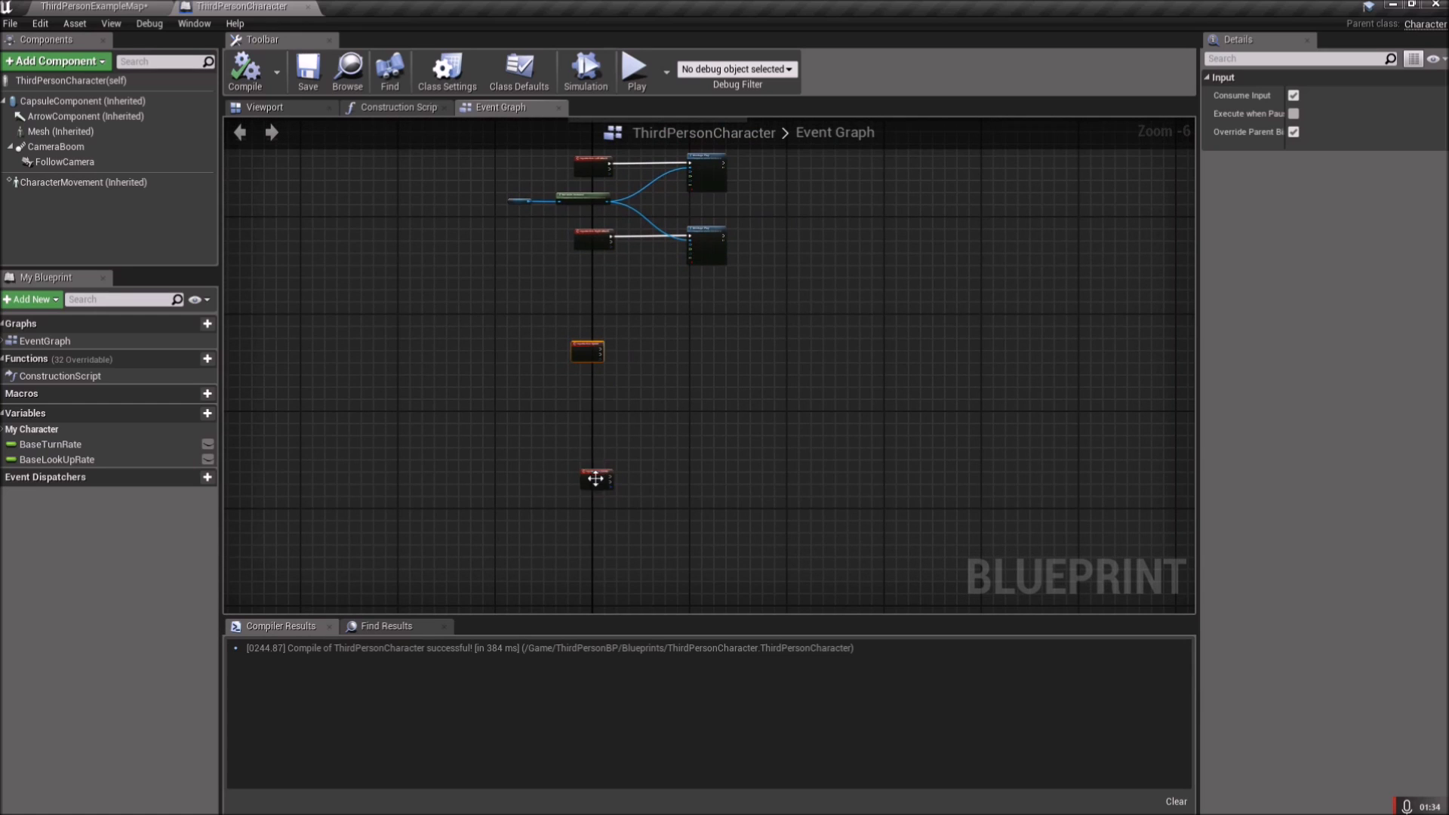
pyautogui.moveTo(600, 401); pyautogui.dragTo(593, 453, button='right')
pyautogui.scroll(6, 575, 415)
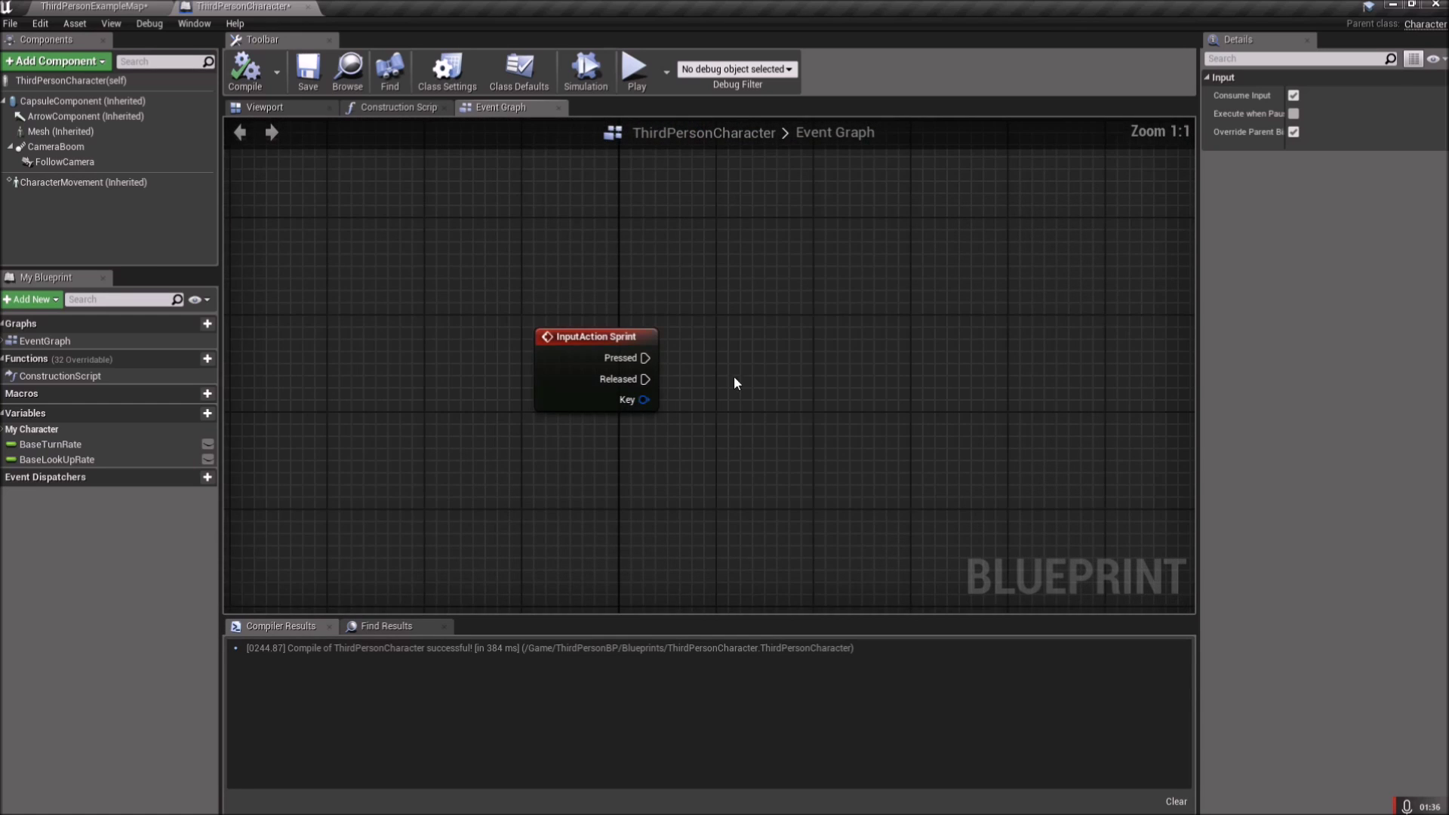
pyautogui.moveTo(828, 319); pyautogui.dragTo(778, 295, button='right')
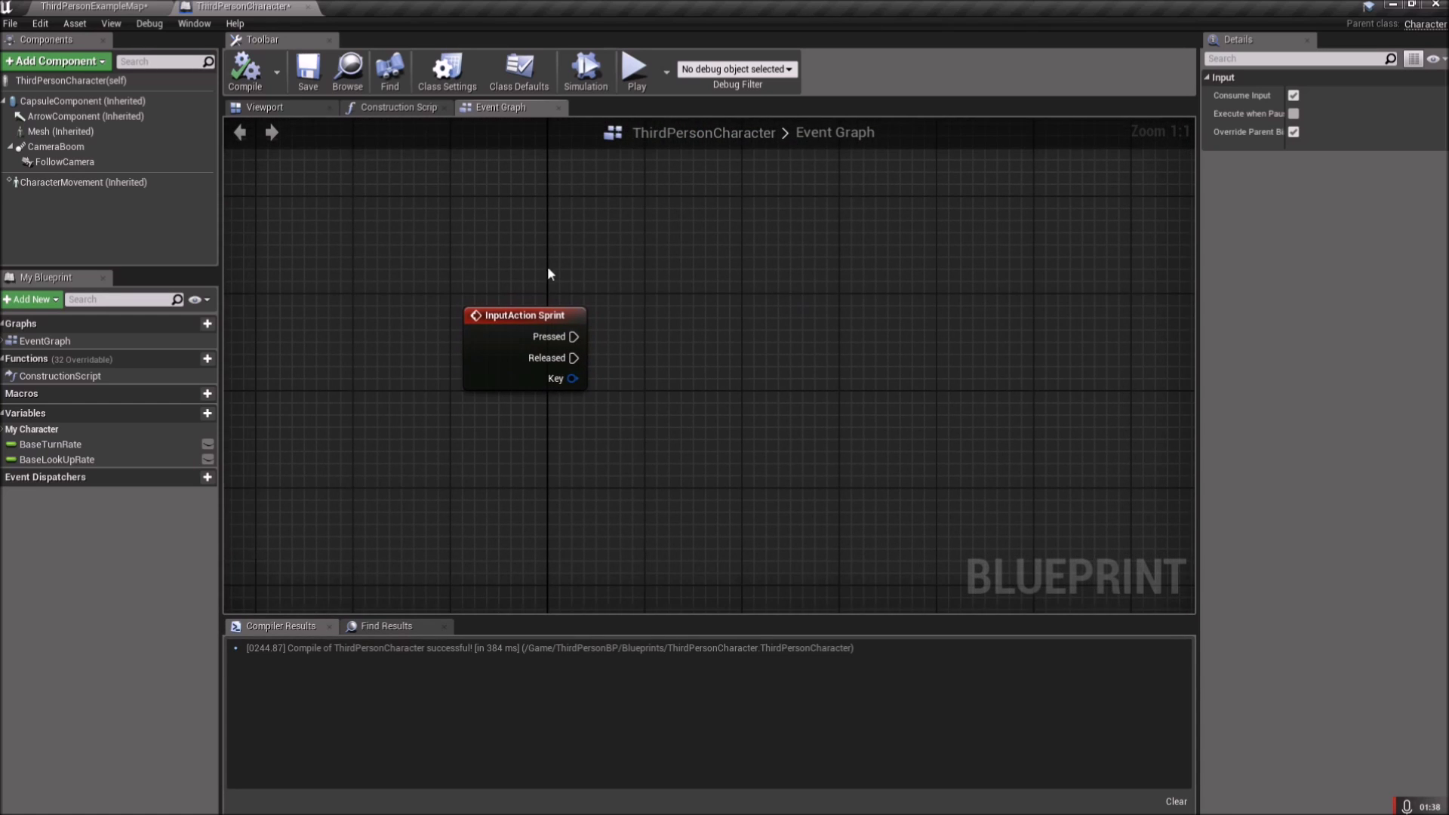
pyautogui.moveTo(98, 186); pyautogui.dragTo(487, 512)
pyautogui.moveTo(708, 468); pyautogui.dragTo(581, 455, button='right')
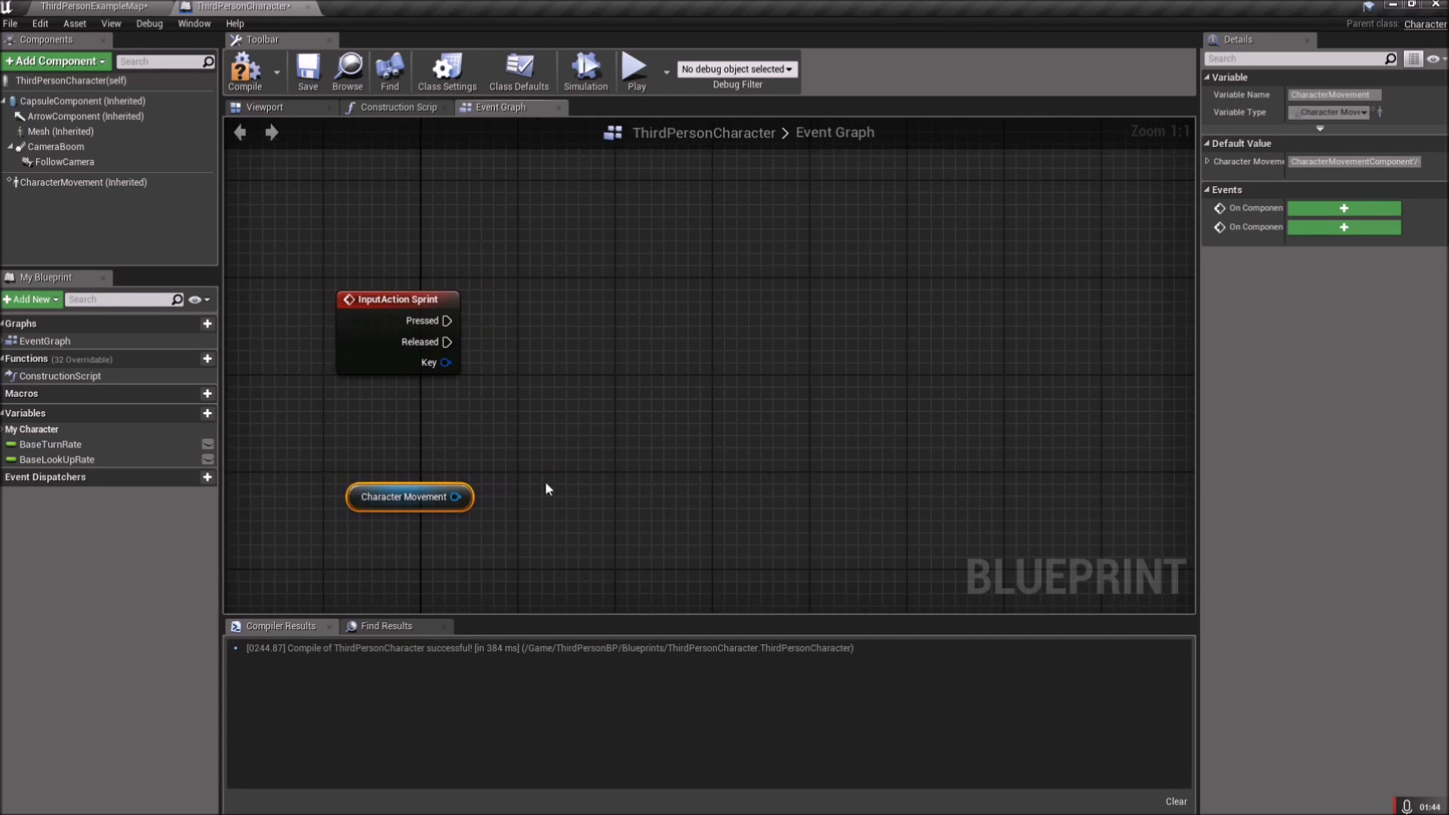
# Add a Set Max Walk Speed node targeting the Character Movement reference
pyautogui.moveTo(455, 497); pyautogui.dragTo(610, 314)
pyautogui.write('set')
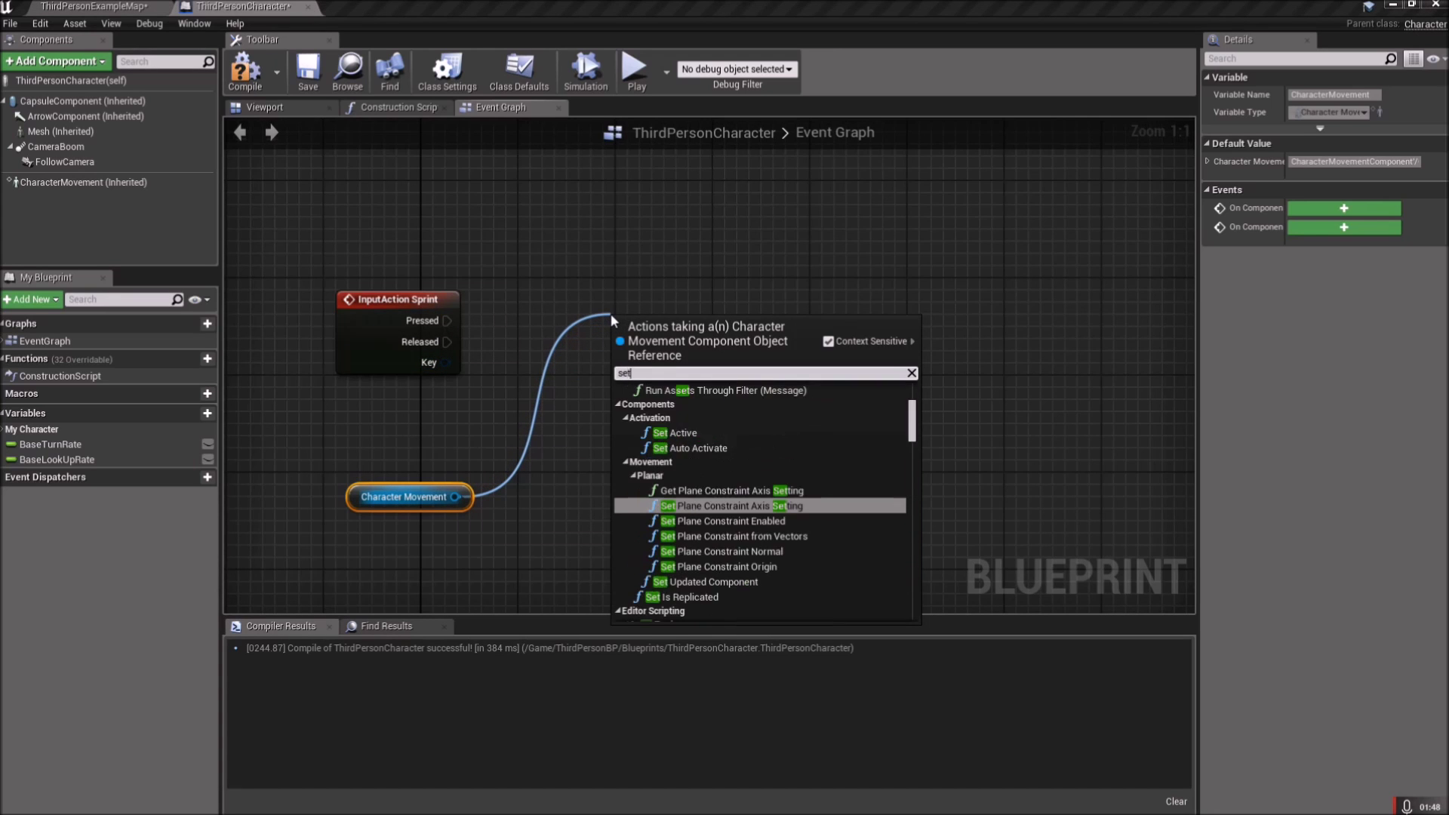
pyautogui.write(' max walk')
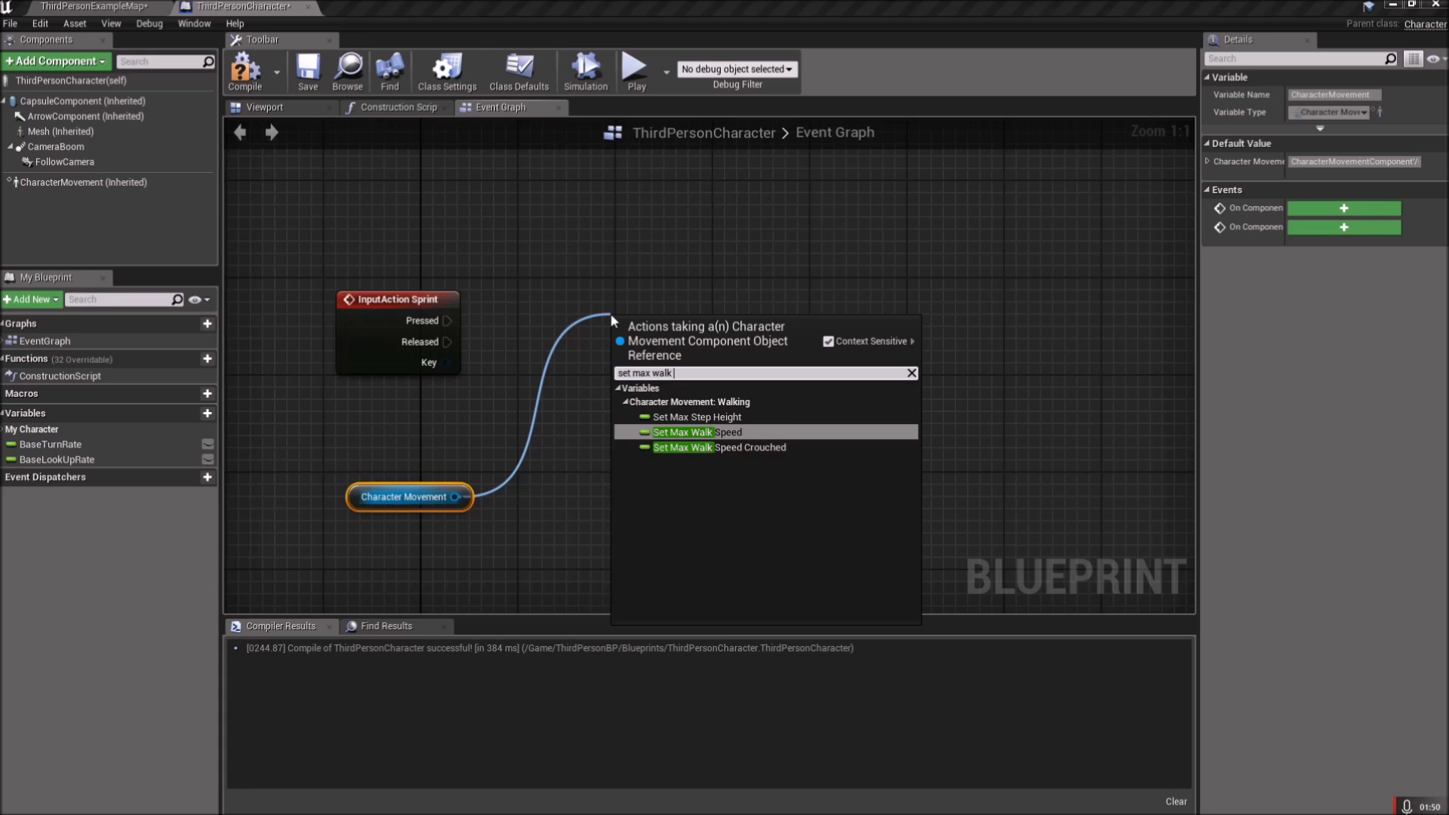
pyautogui.write(' spee')
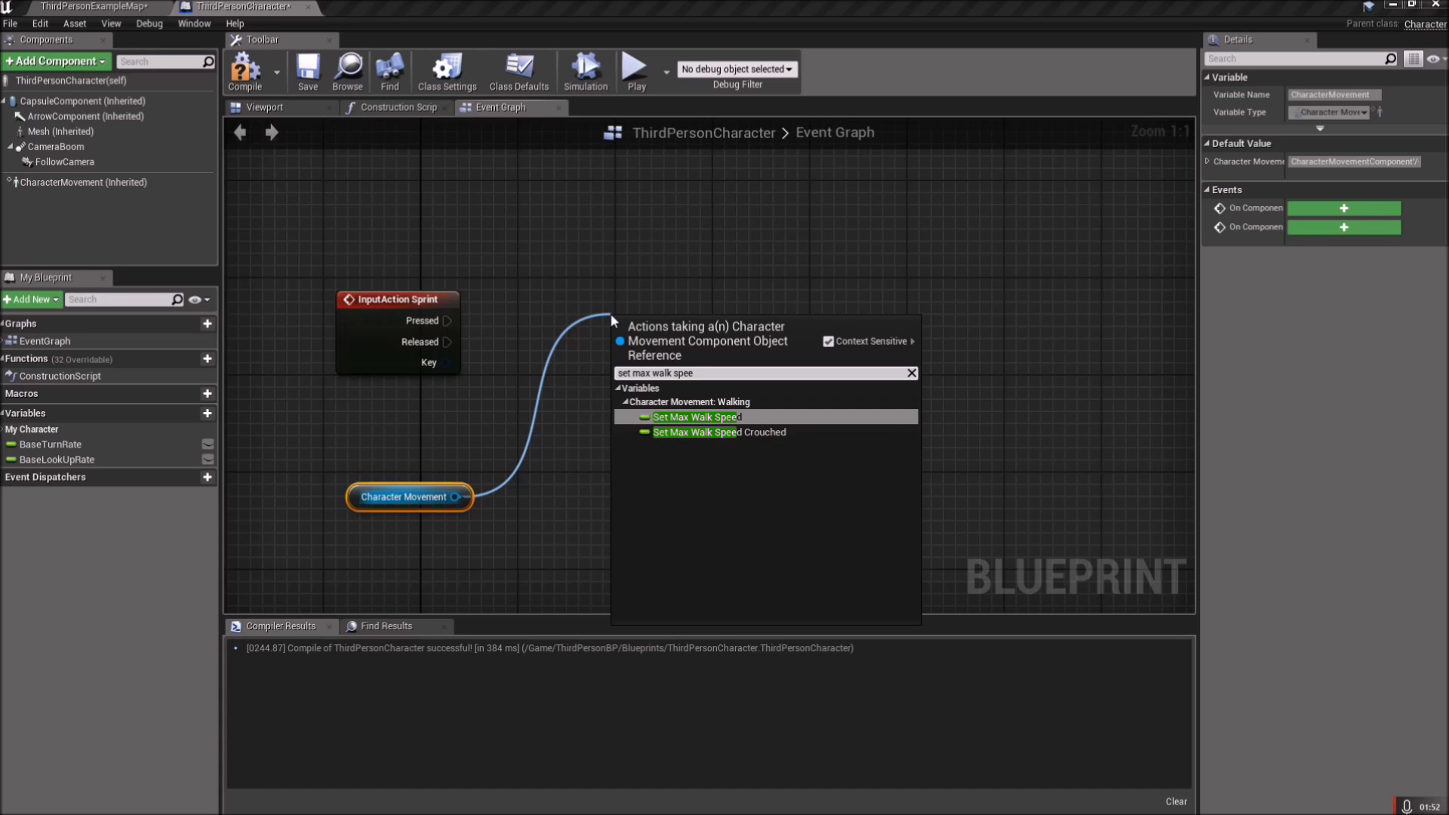
pyautogui.click(693, 417)
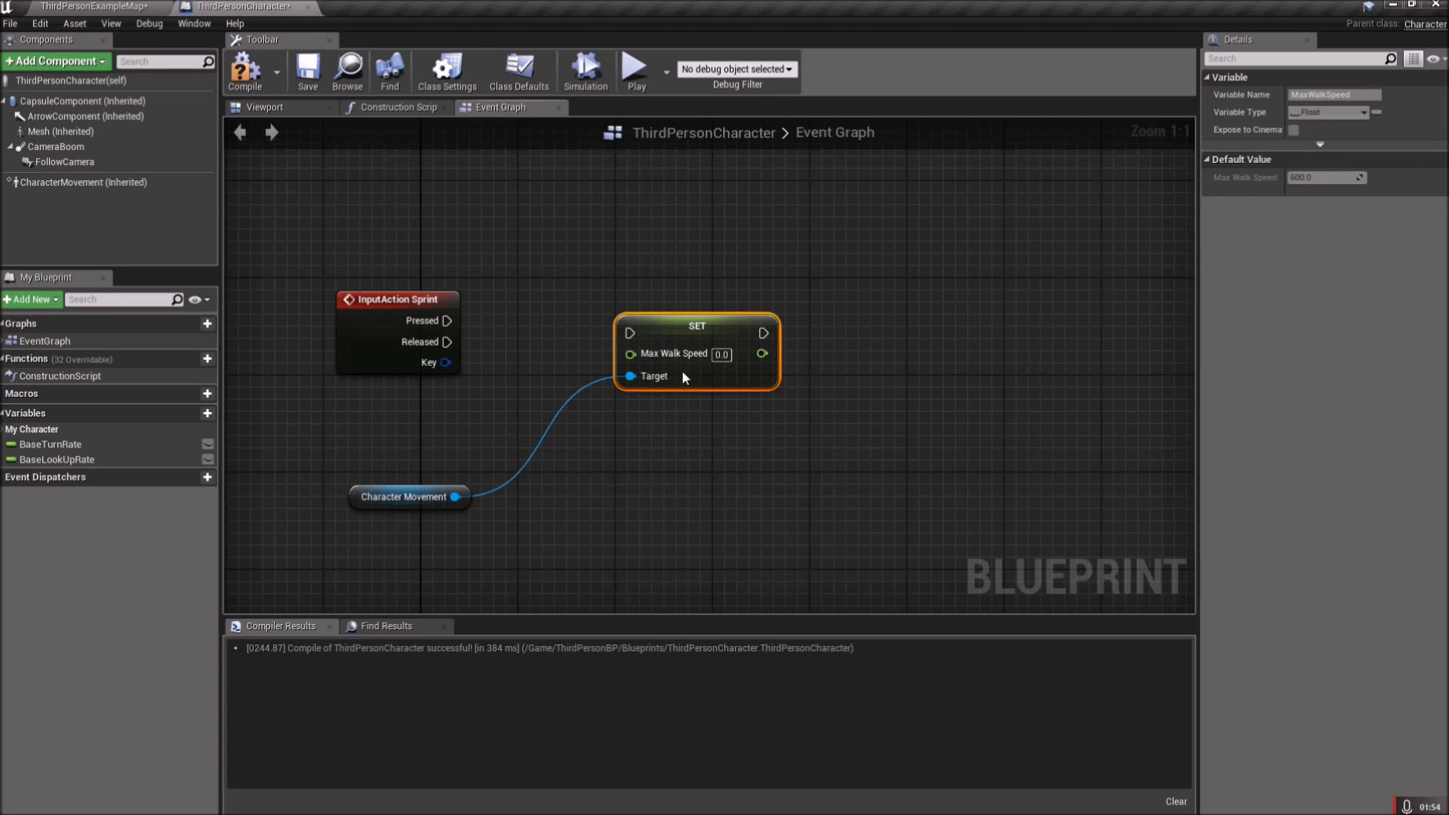
# Connect Sprint's Pressed output to the Set Max Walk Speed node, set its speed to 600, and compile and save
pyautogui.moveTo(687, 341); pyautogui.dragTo(447, 321)
pyautogui.moveTo(681, 314); pyautogui.dragTo(681, 326)
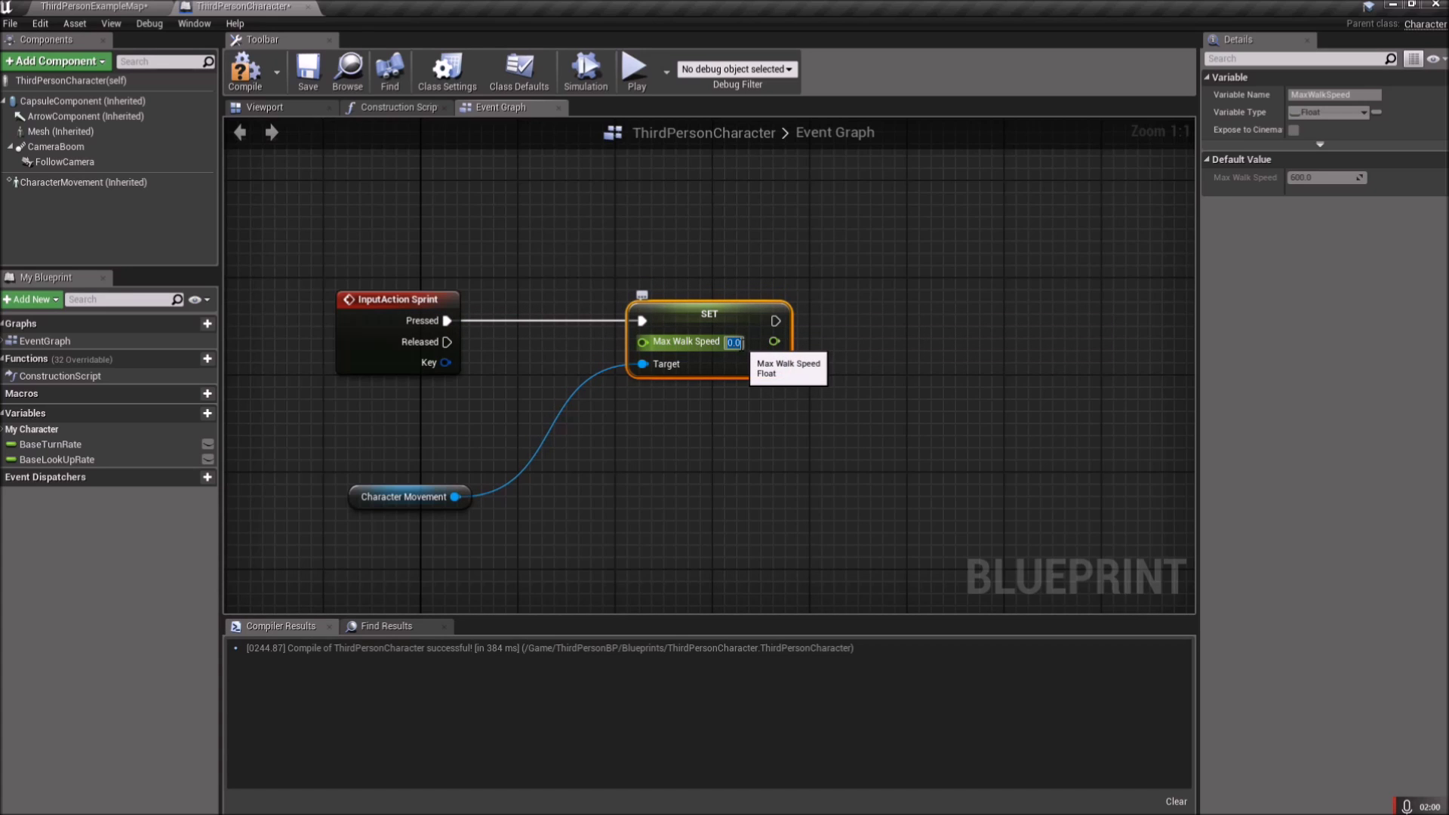
pyautogui.write('600')
pyautogui.press('Return')
pyautogui.click(830, 374)
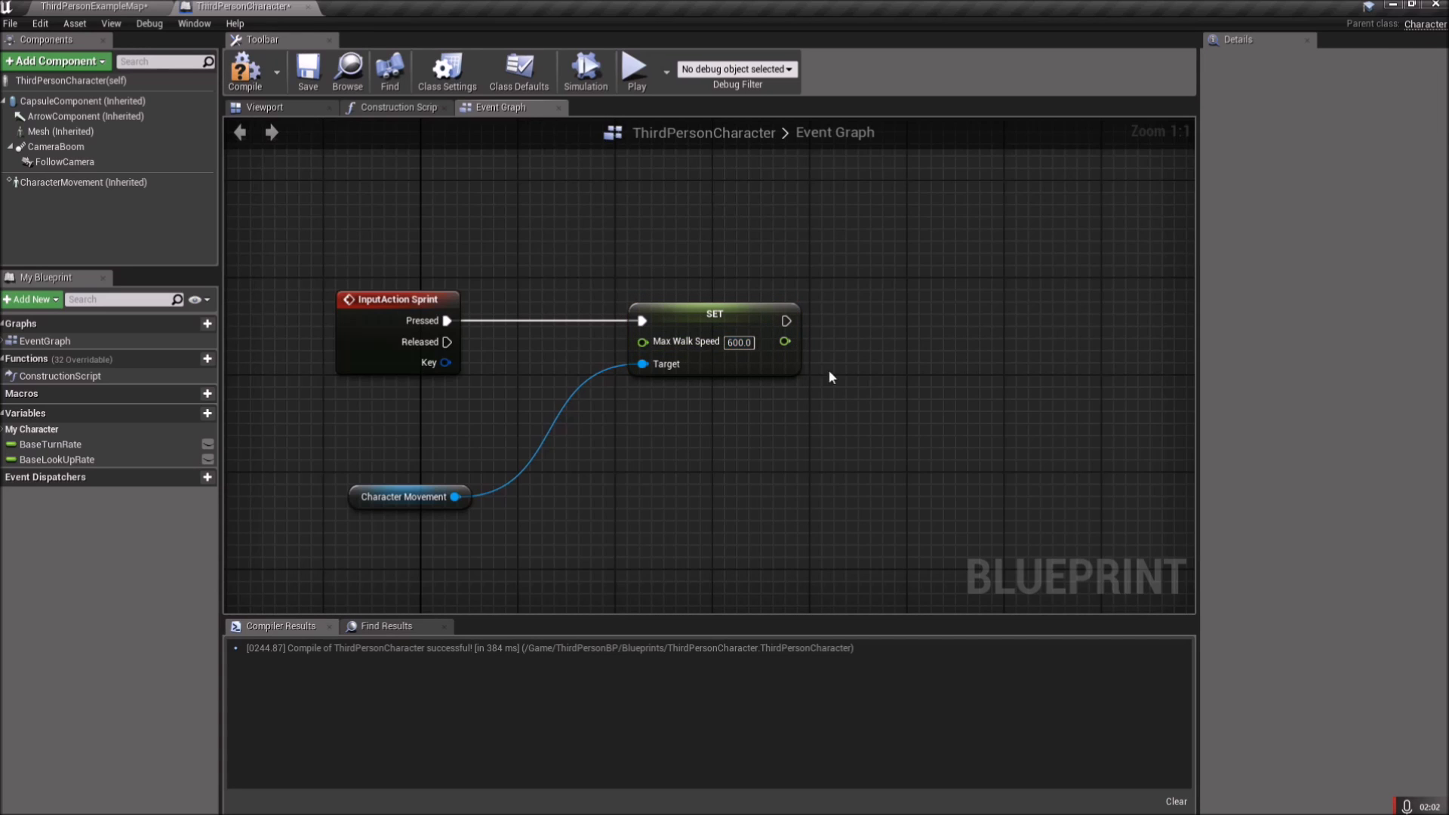
pyautogui.moveTo(705, 323); pyautogui.dragTo(716, 323)
pyautogui.click(778, 394)
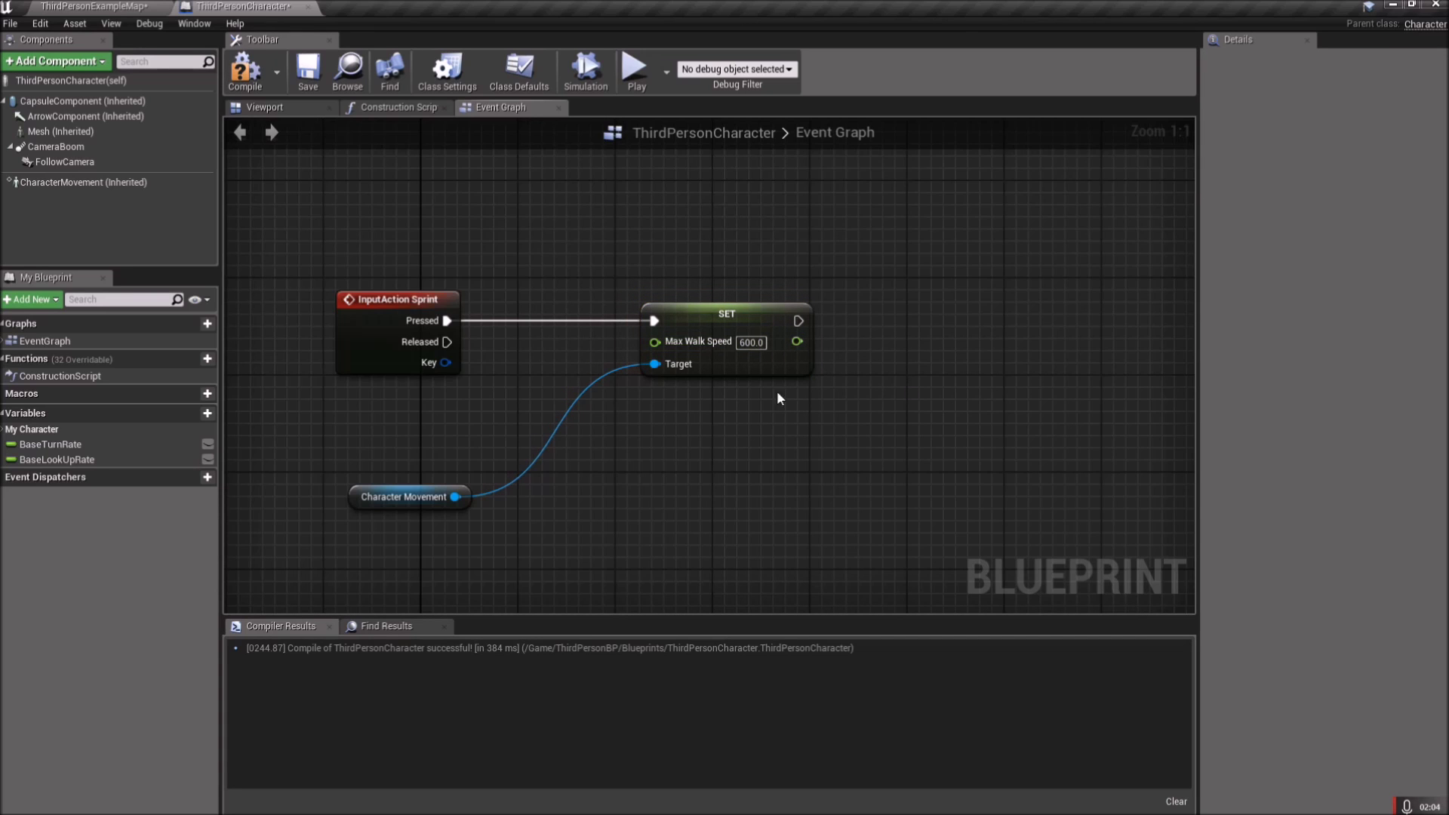
pyautogui.click(305, 80)
# Examine the CharacterMovement component's walking settings, especially its default Max Walk Speed
pyautogui.click(50, 182)
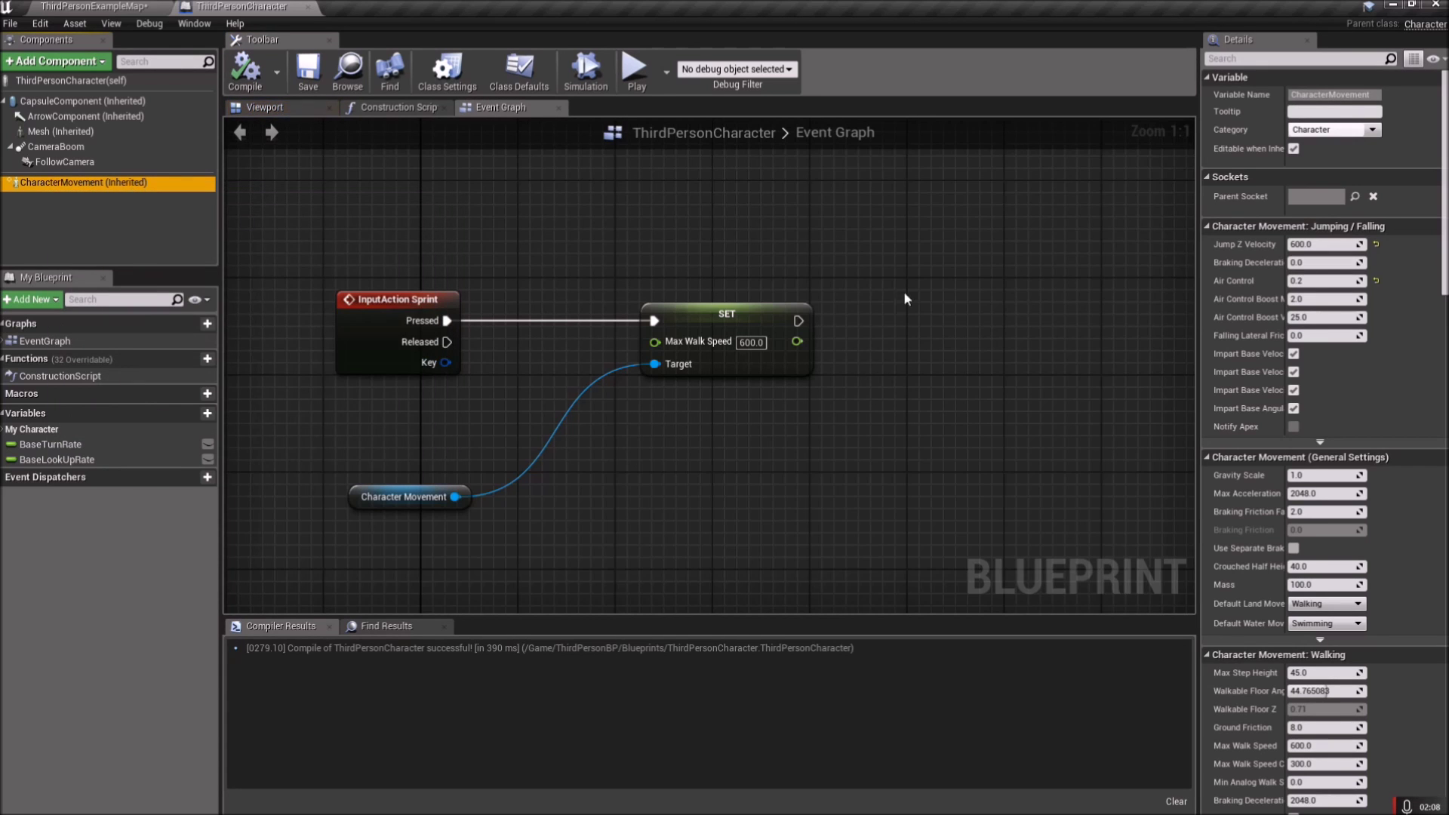
pyautogui.moveTo(1444, 125)
pyautogui.mouseDown()
pyautogui.moveTo(1442, 414)
pyautogui.moveTo(1442, 126)
pyautogui.mouseUp()
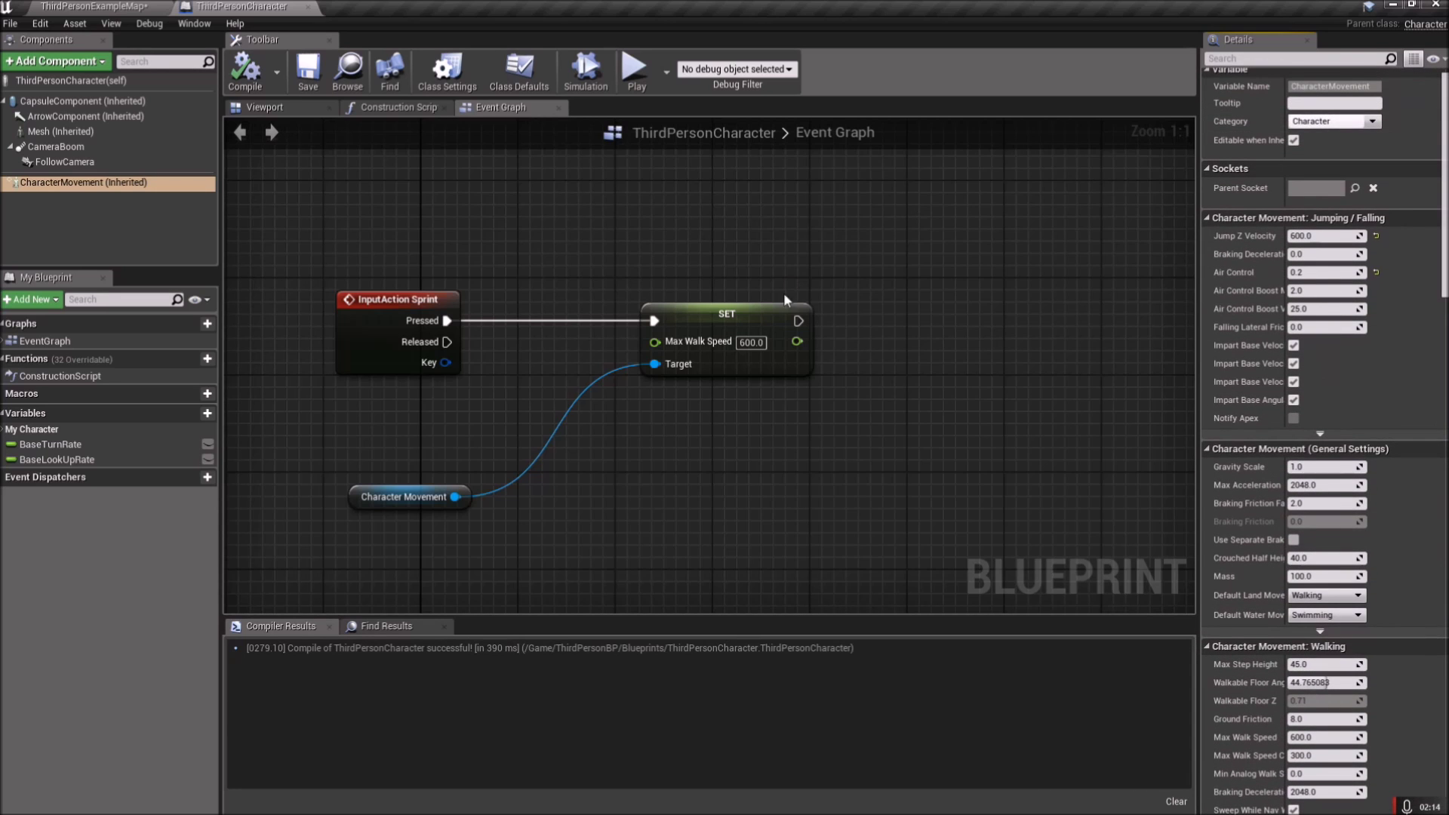
pyautogui.moveTo(894, 433); pyautogui.dragTo(884, 392, button='right')
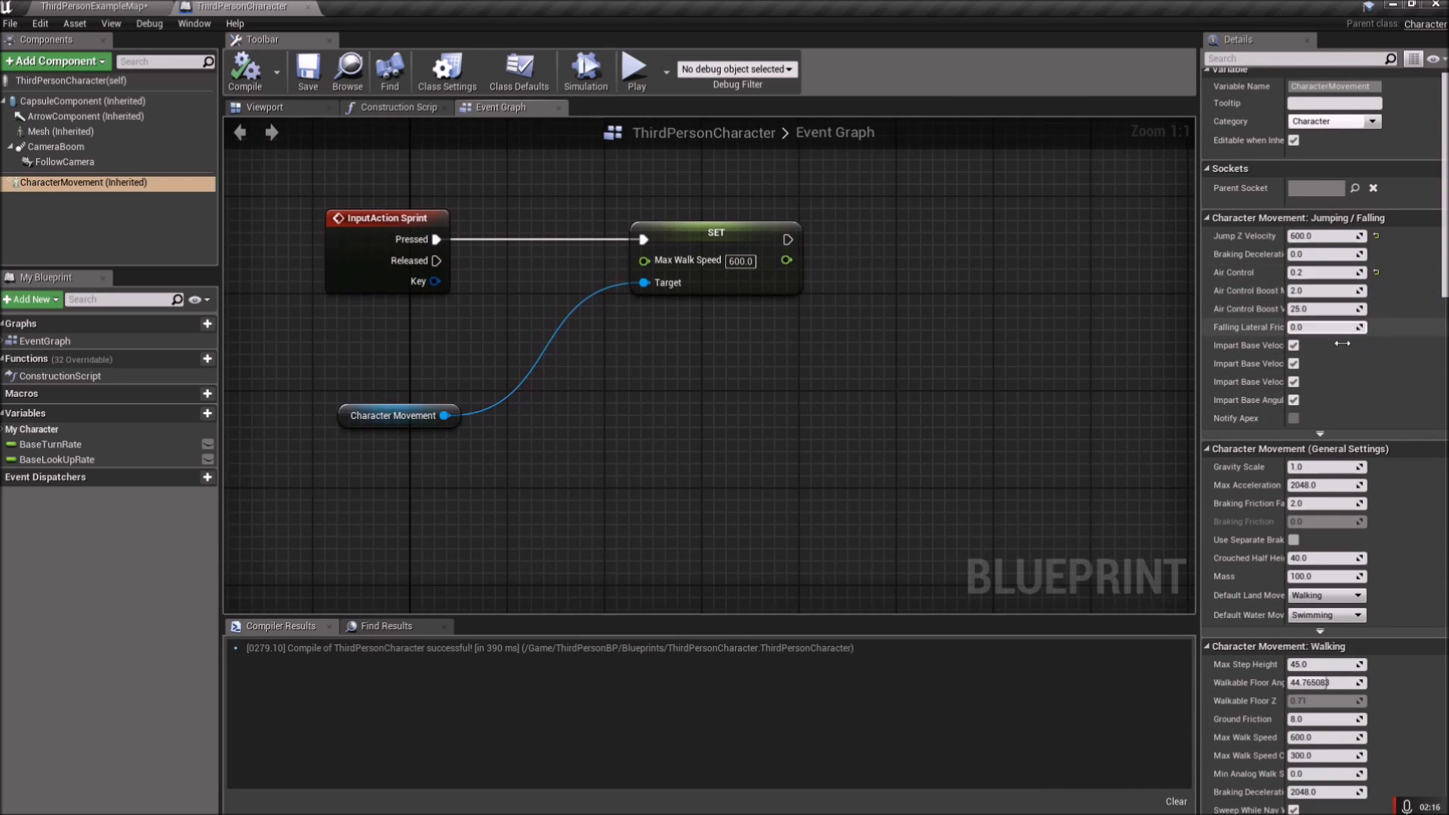
pyautogui.moveTo(709, 284); pyautogui.dragTo(771, 319, button='right')
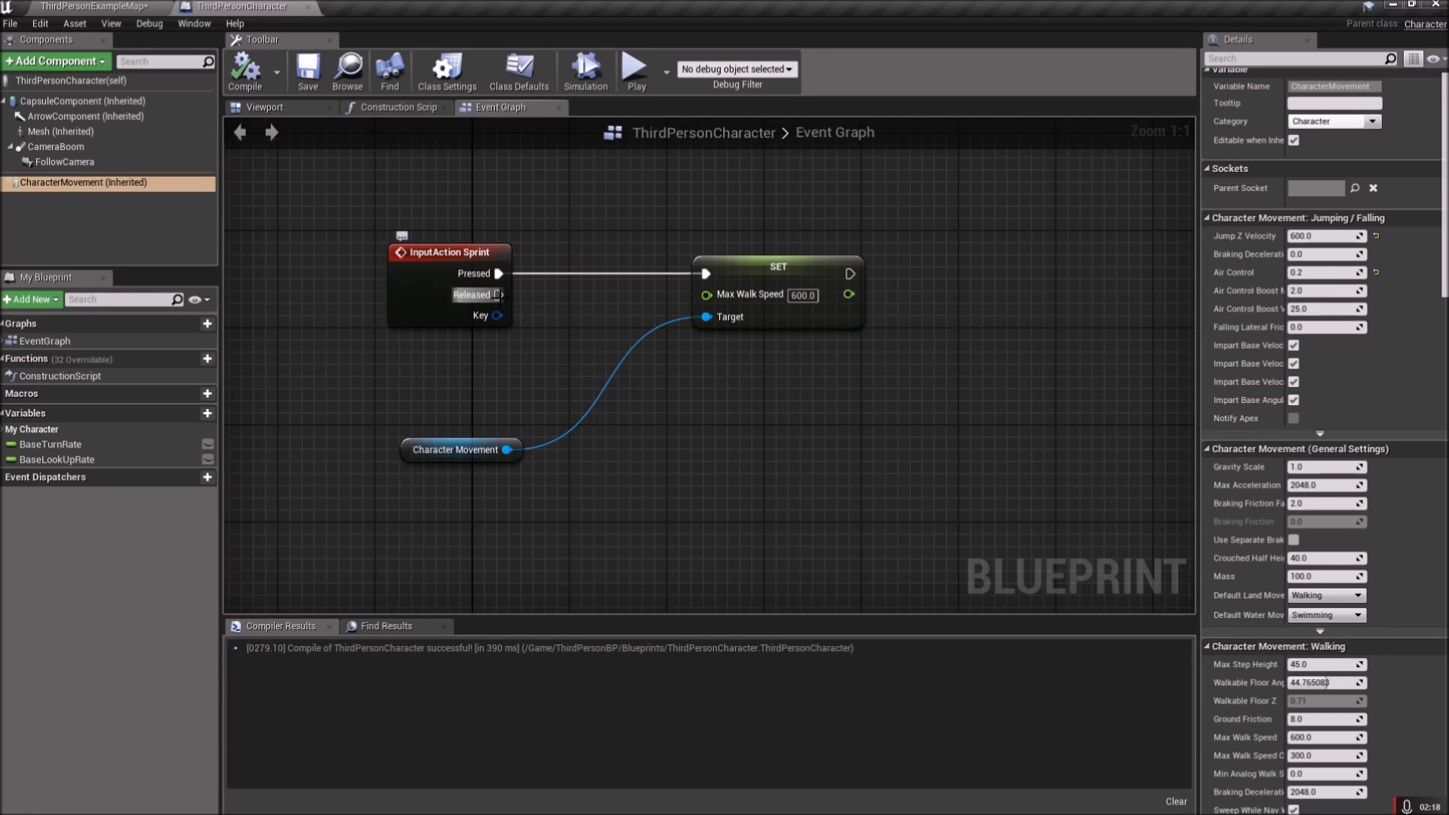
# Duplicate the Set Max Walk Speed node below the original and connect Sprint's Released output to the copy
pyautogui.moveTo(699, 233); pyautogui.dragTo(837, 424)
pyautogui.click(733, 491)
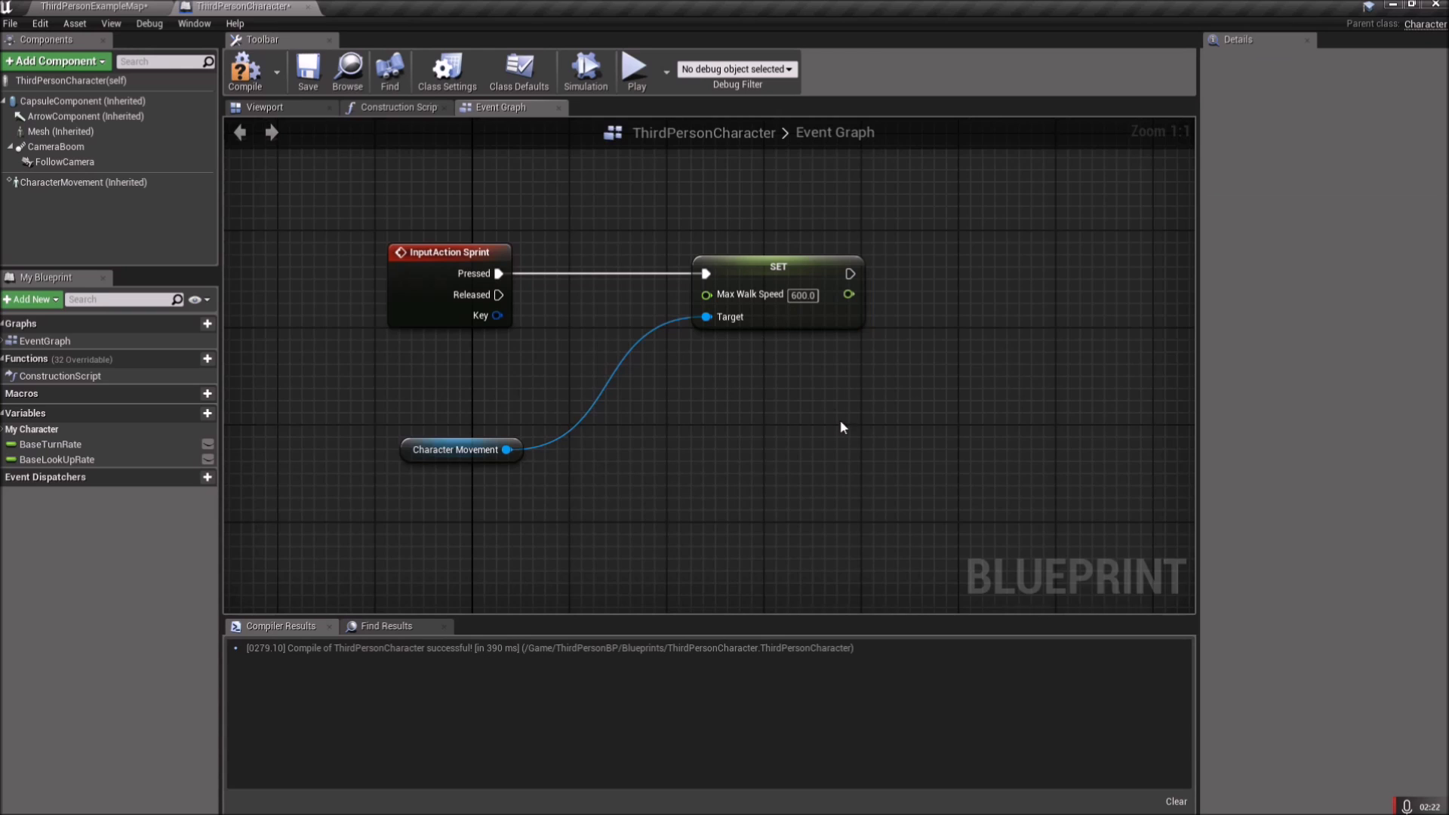
pyautogui.click(796, 325)
pyautogui.hotkey('ctrl', 'c')
pyautogui.hotkey('ctrl', 'v')
pyautogui.moveTo(815, 394); pyautogui.dragTo(715, 392)
pyautogui.click(513, 293)
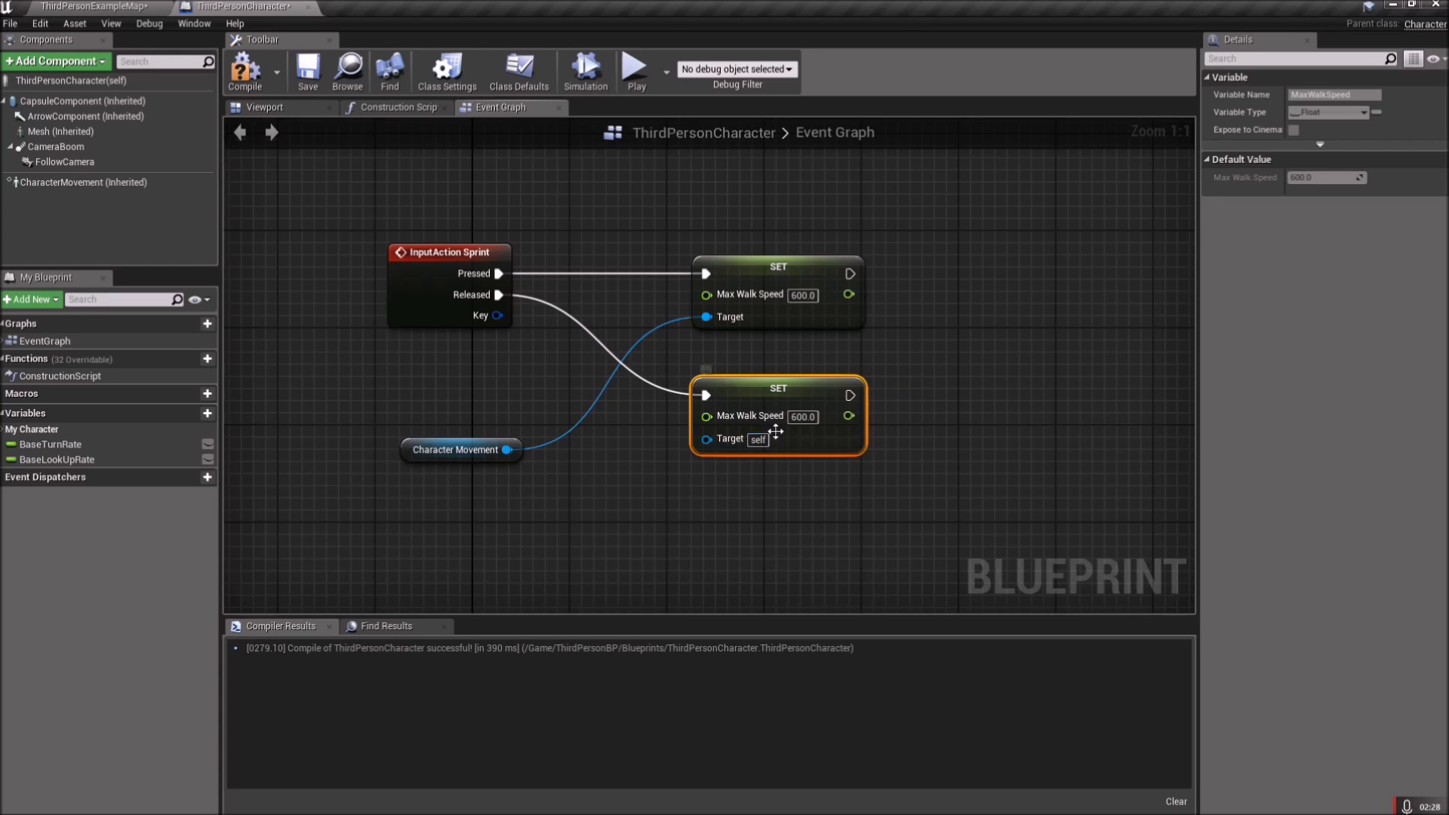
# Set Max Walk Speed to 175 on the node driven by Released and compile the blueprint
pyautogui.click(812, 419)
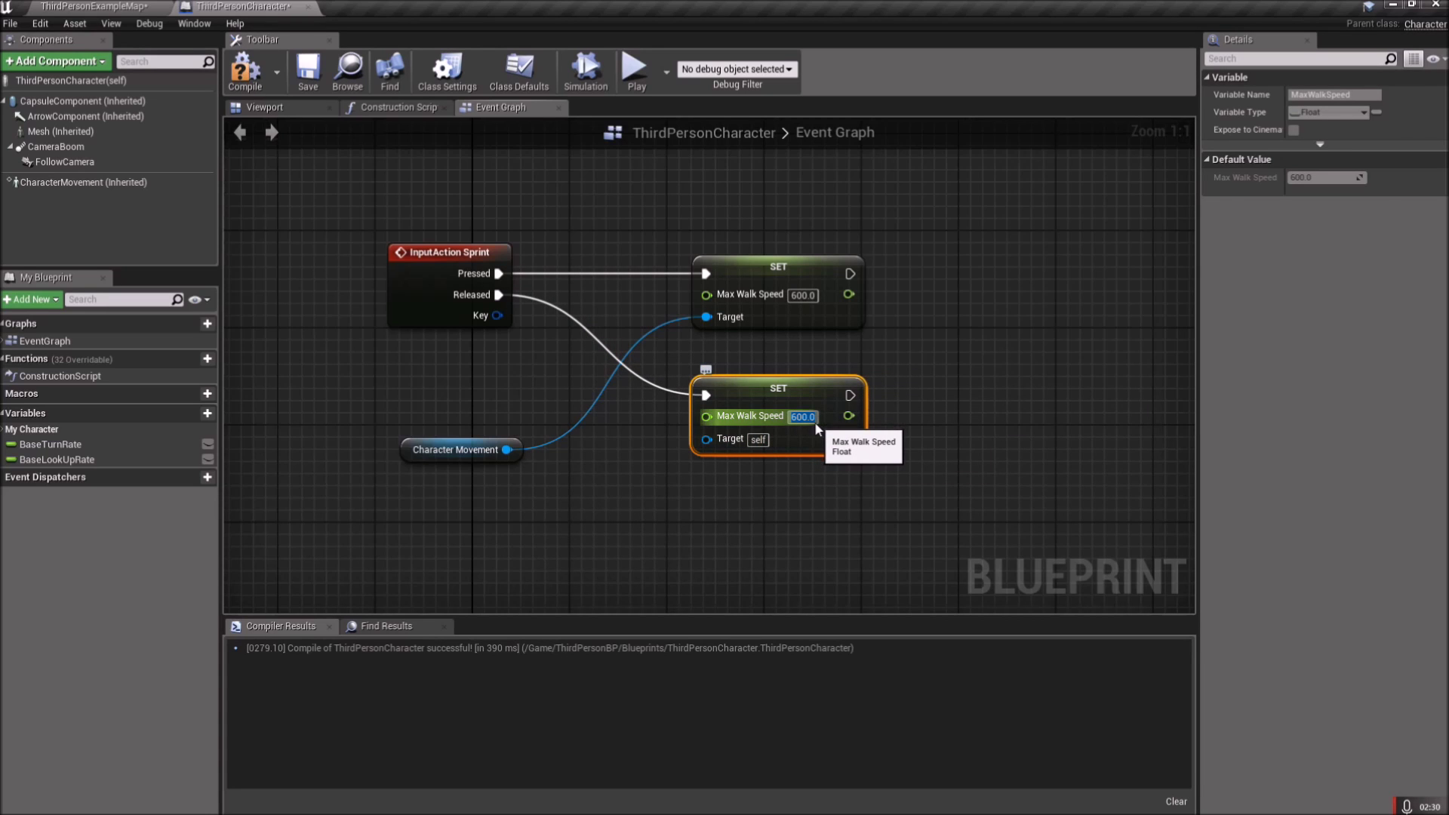
pyautogui.write('175')
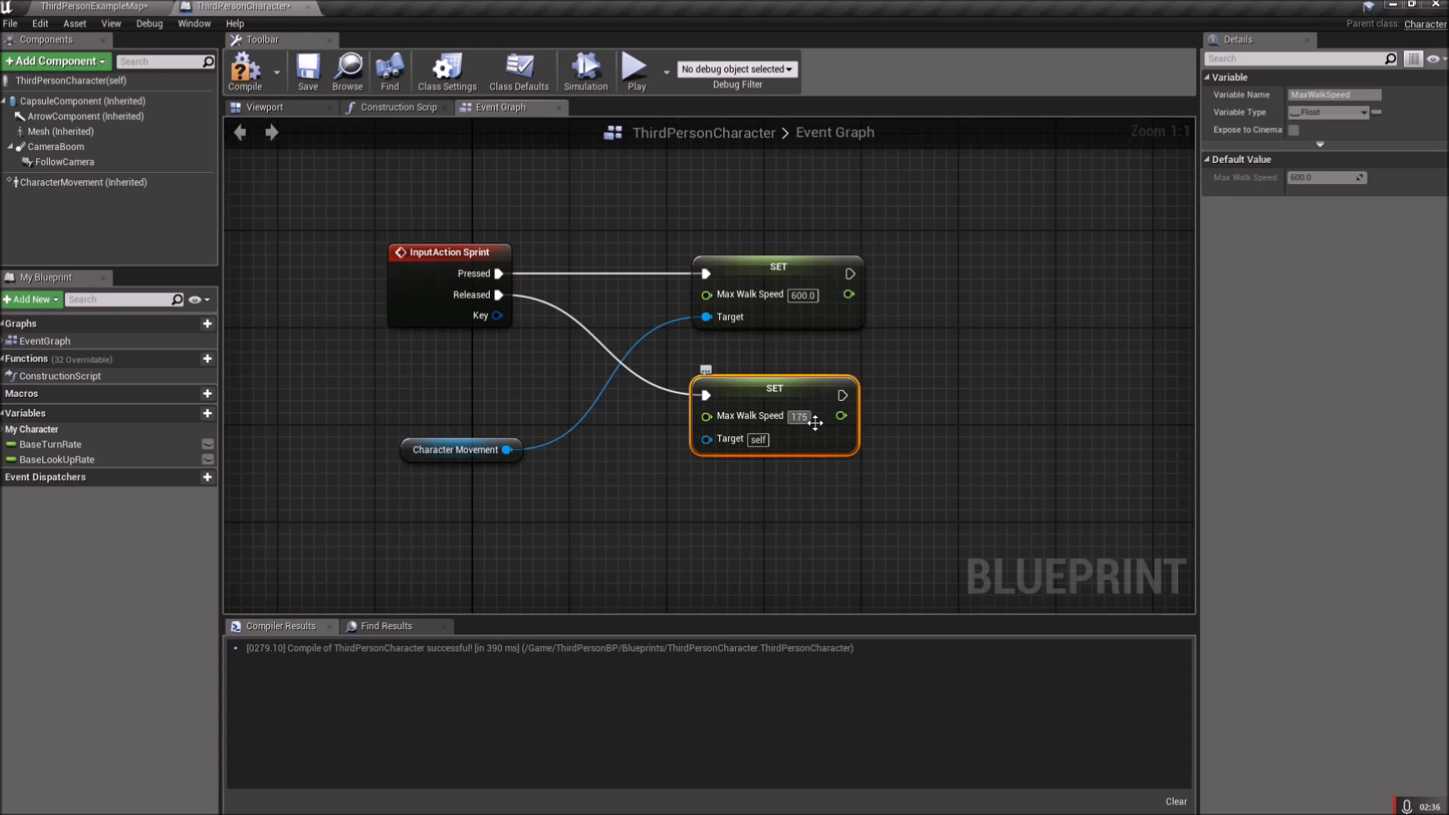
pyautogui.press('Return')
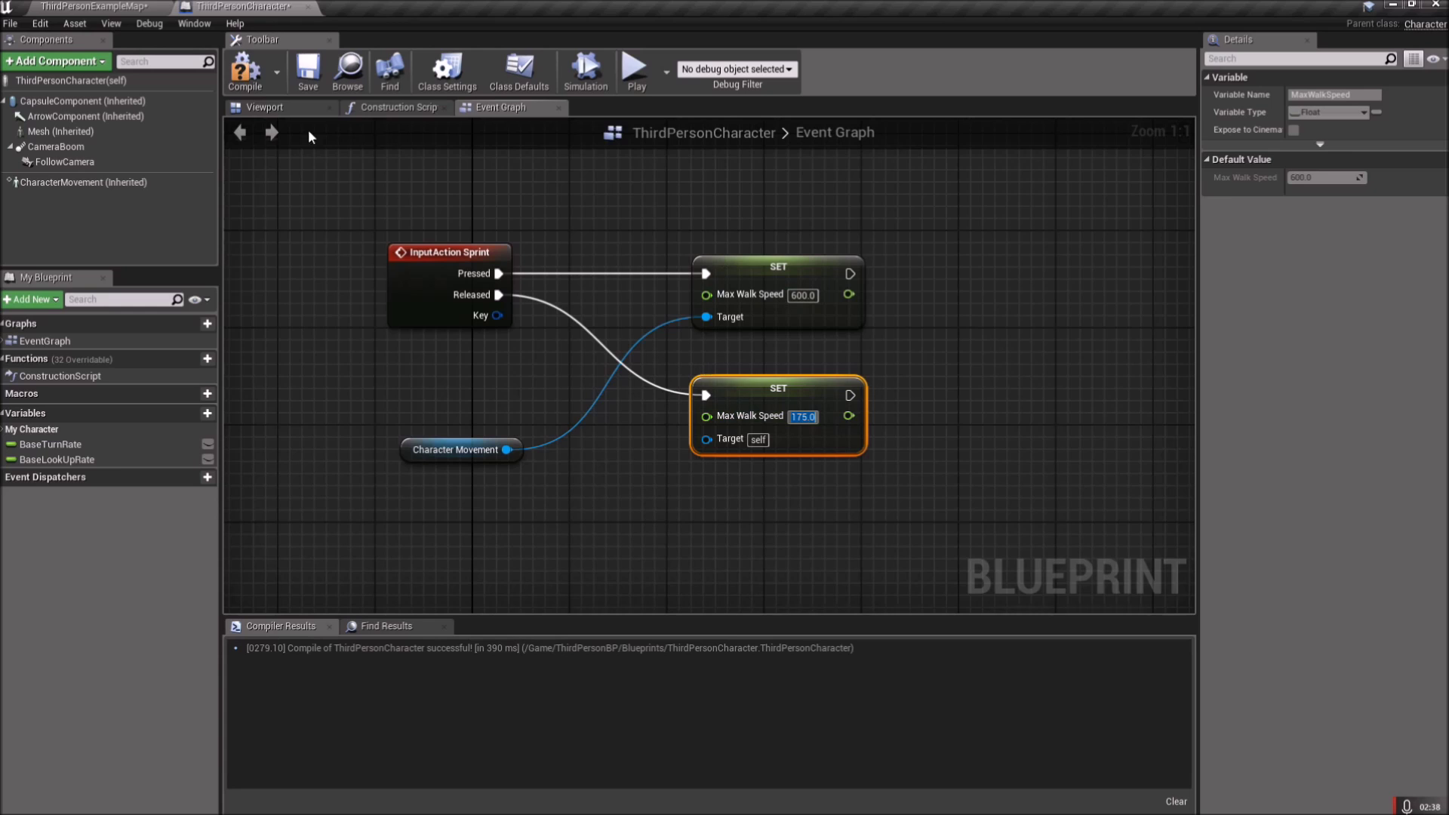
pyautogui.click(234, 66)
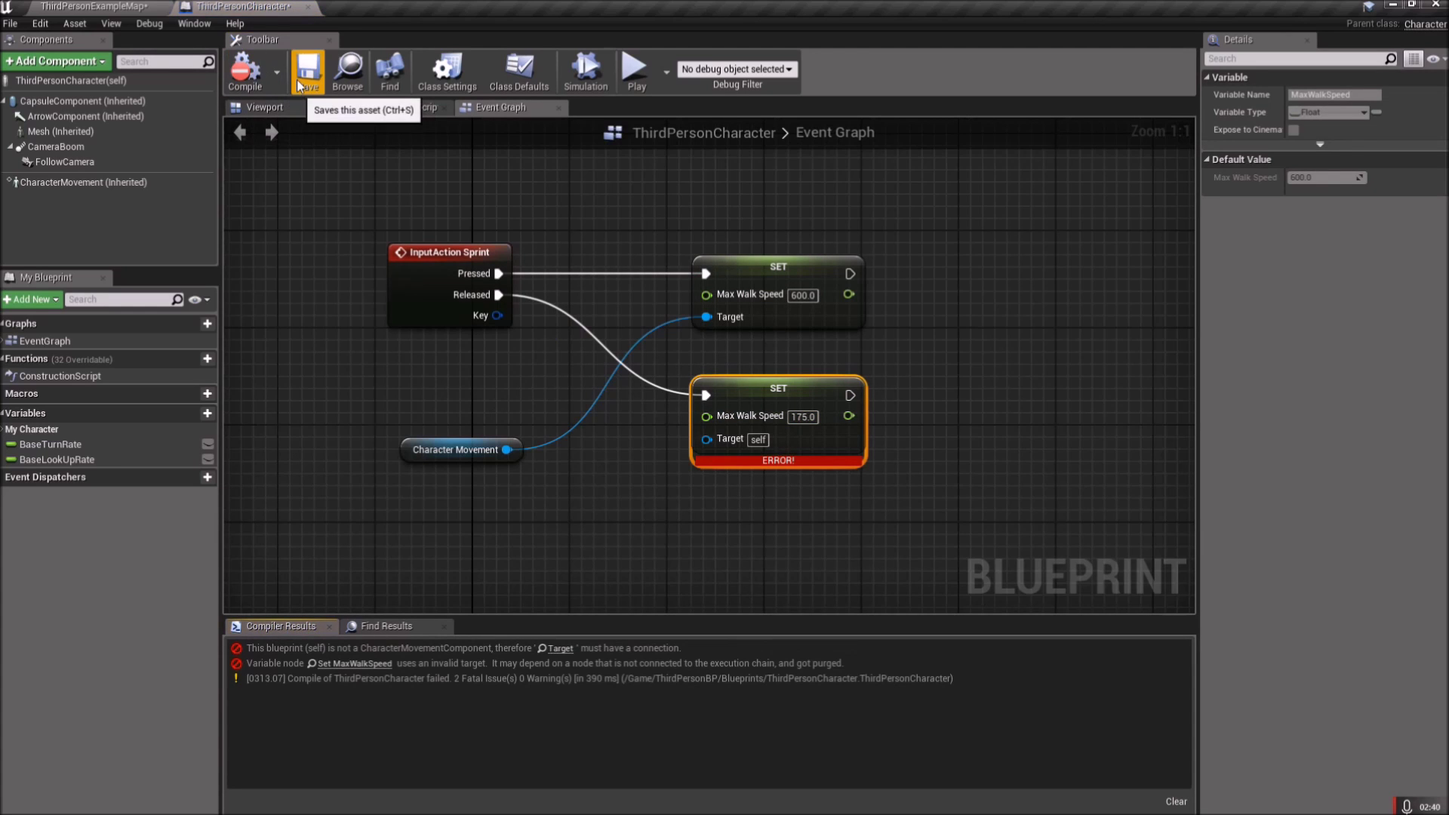
# Connect Character Movement to the second SET node's Target, compile and save, and shift that node slightly down
pyautogui.moveTo(507, 450); pyautogui.dragTo(603, 471)
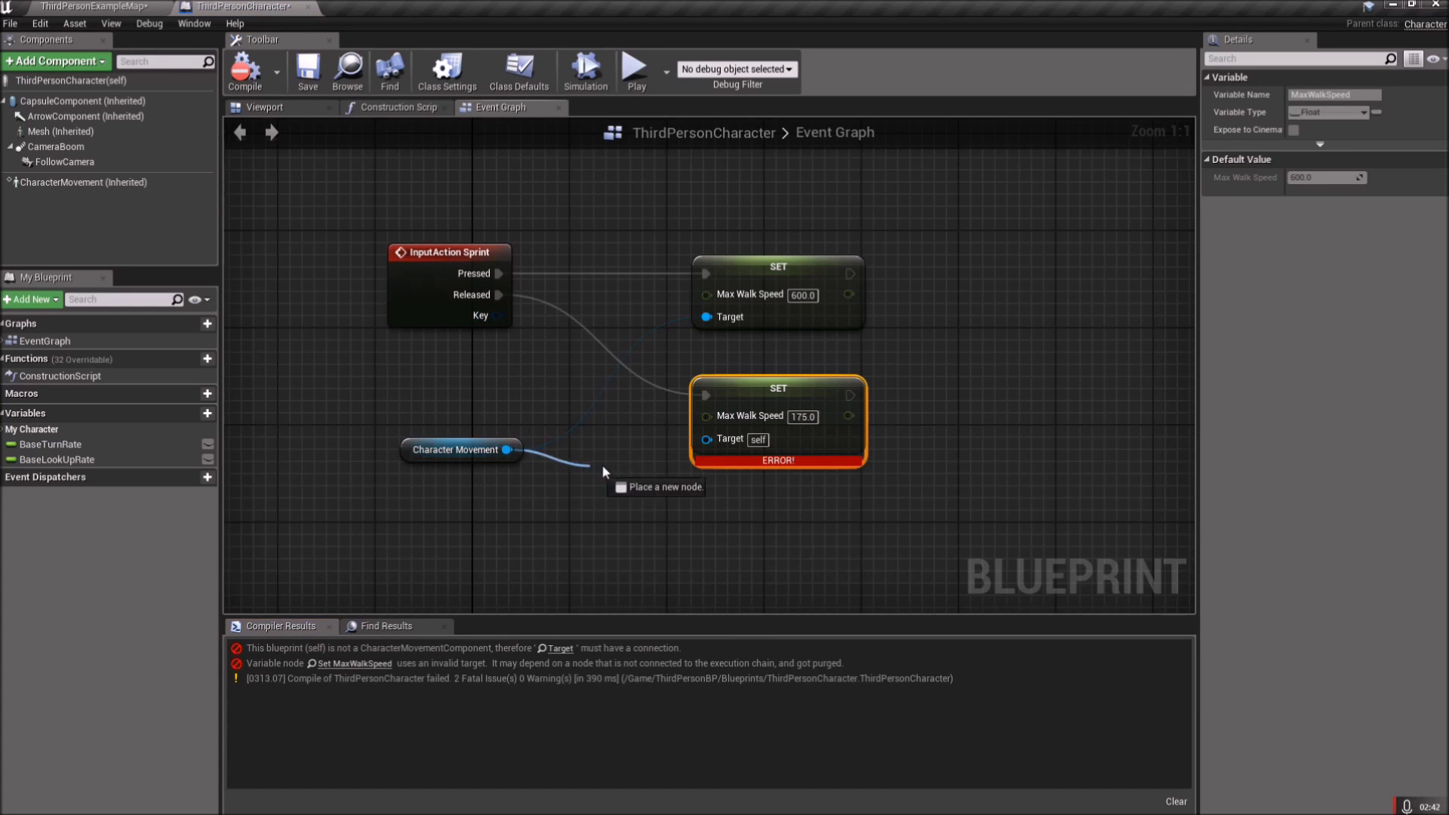
pyautogui.moveTo(700, 442); pyautogui.dragTo(703, 441)
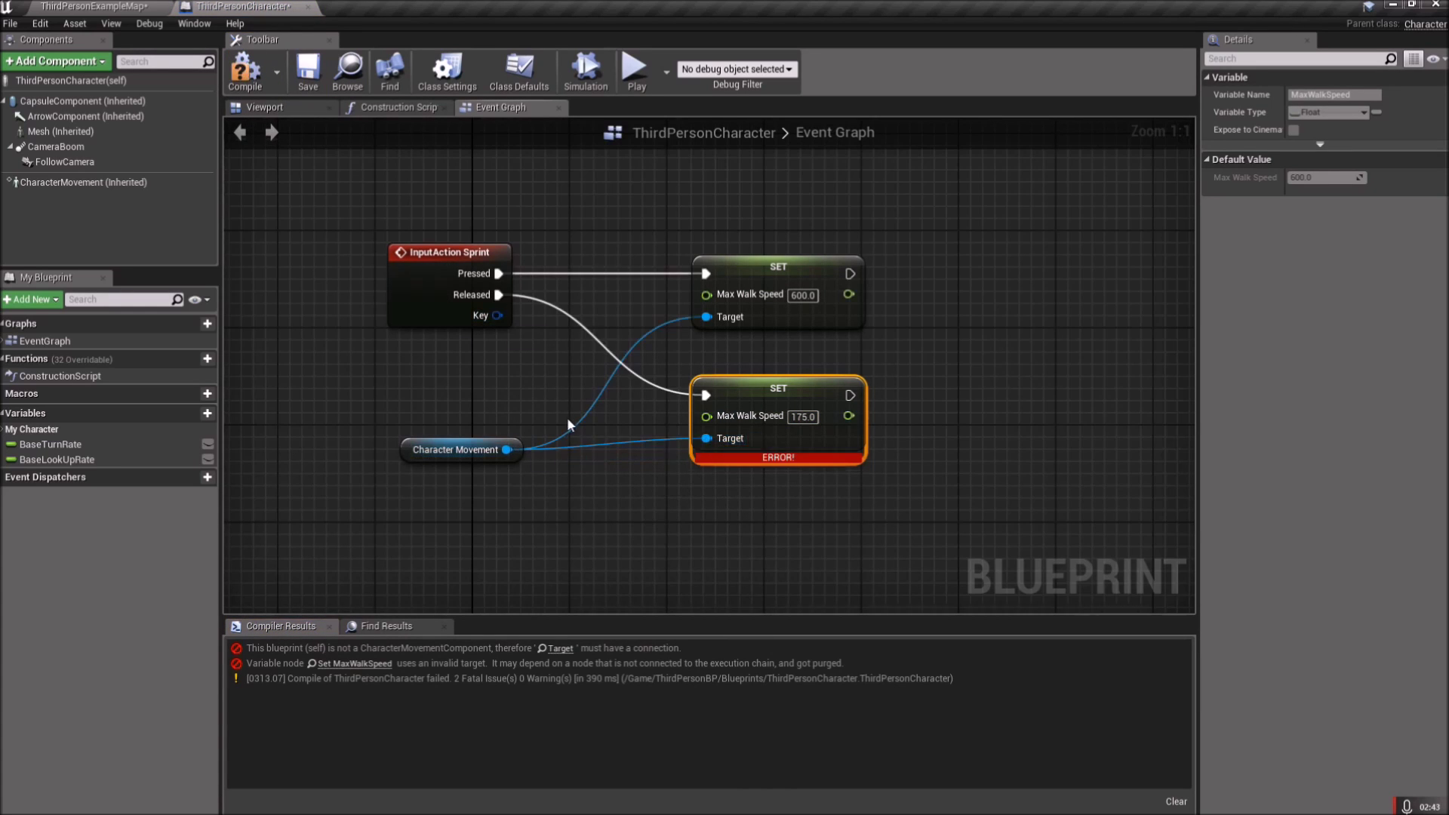
pyautogui.click(309, 85)
pyautogui.moveTo(920, 376); pyautogui.dragTo(900, 367, button='right')
pyautogui.moveTo(678, 361); pyautogui.dragTo(690, 373)
pyautogui.moveTo(732, 392); pyautogui.dragTo(738, 383, button='right')
pyautogui.moveTo(517, 453); pyautogui.dragTo(533, 475, button='right')
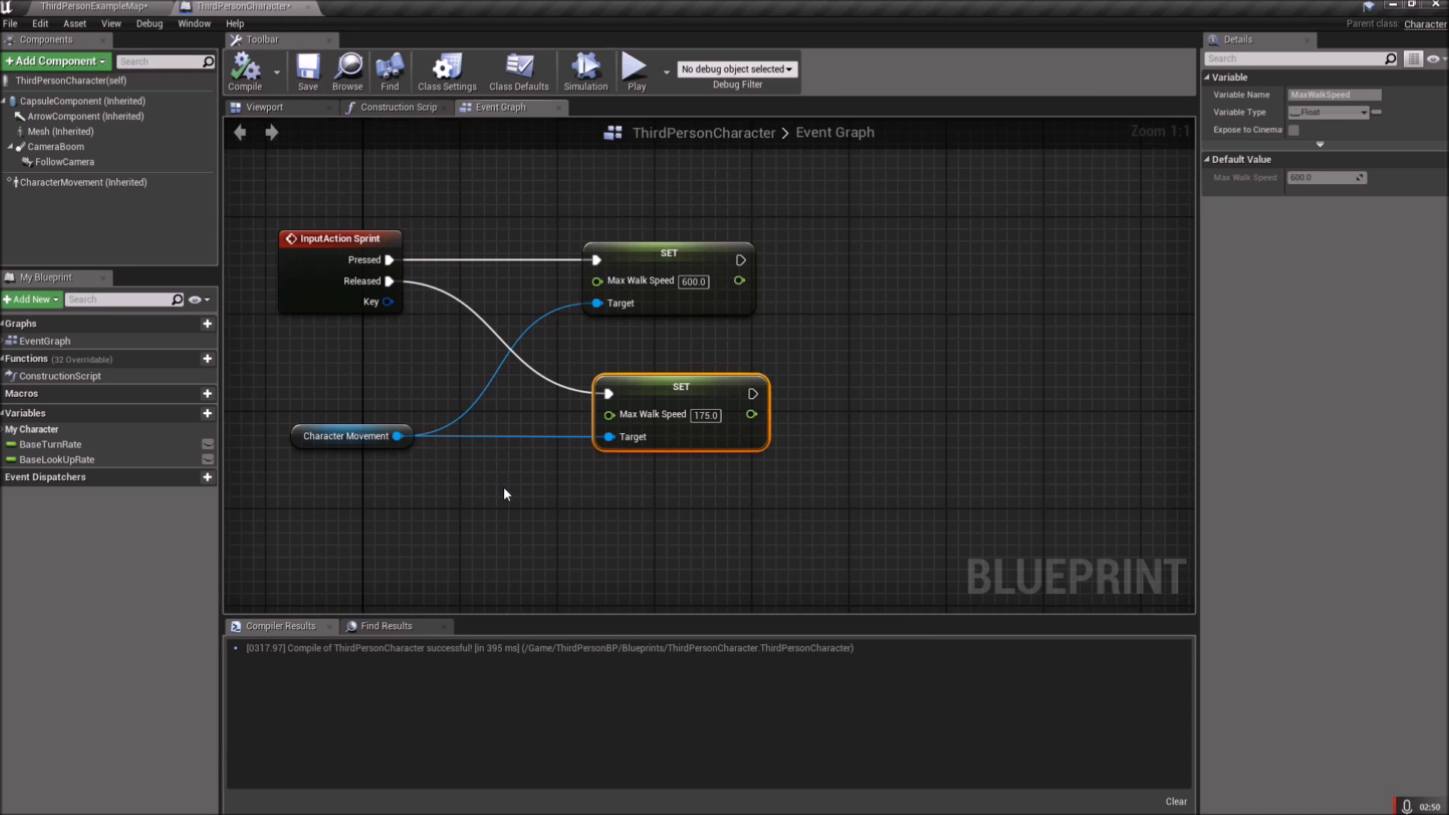
# Move the Emote event up, closer to the Sprint nodes
pyautogui.moveTo(505, 494); pyautogui.dragTo(547, 349, button='right')
pyautogui.scroll(-2, 548, 349)
pyautogui.moveTo(547, 415); pyautogui.dragTo(561, 355, button='right')
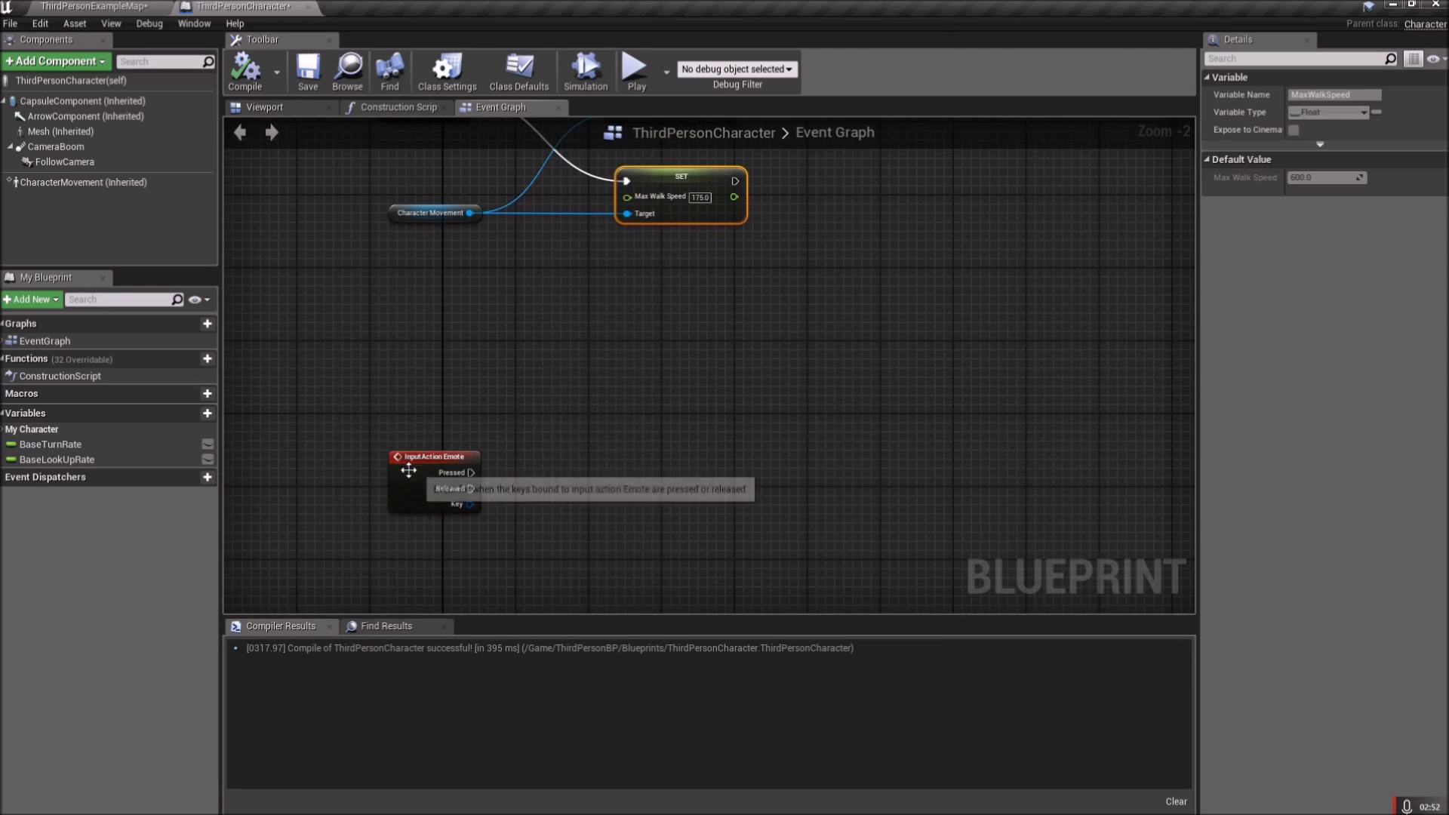
pyautogui.moveTo(409, 469); pyautogui.dragTo(408, 414)
# Copy the Mesh, Get Anim Instance and left-attack Montage Play nodes and paste them beside the Emote event
pyautogui.scroll(-2, 671, 435)
pyautogui.moveTo(671, 368); pyautogui.dragTo(665, 514, button='right')
pyautogui.moveTo(621, 226); pyautogui.dragTo(603, 480, button='right')
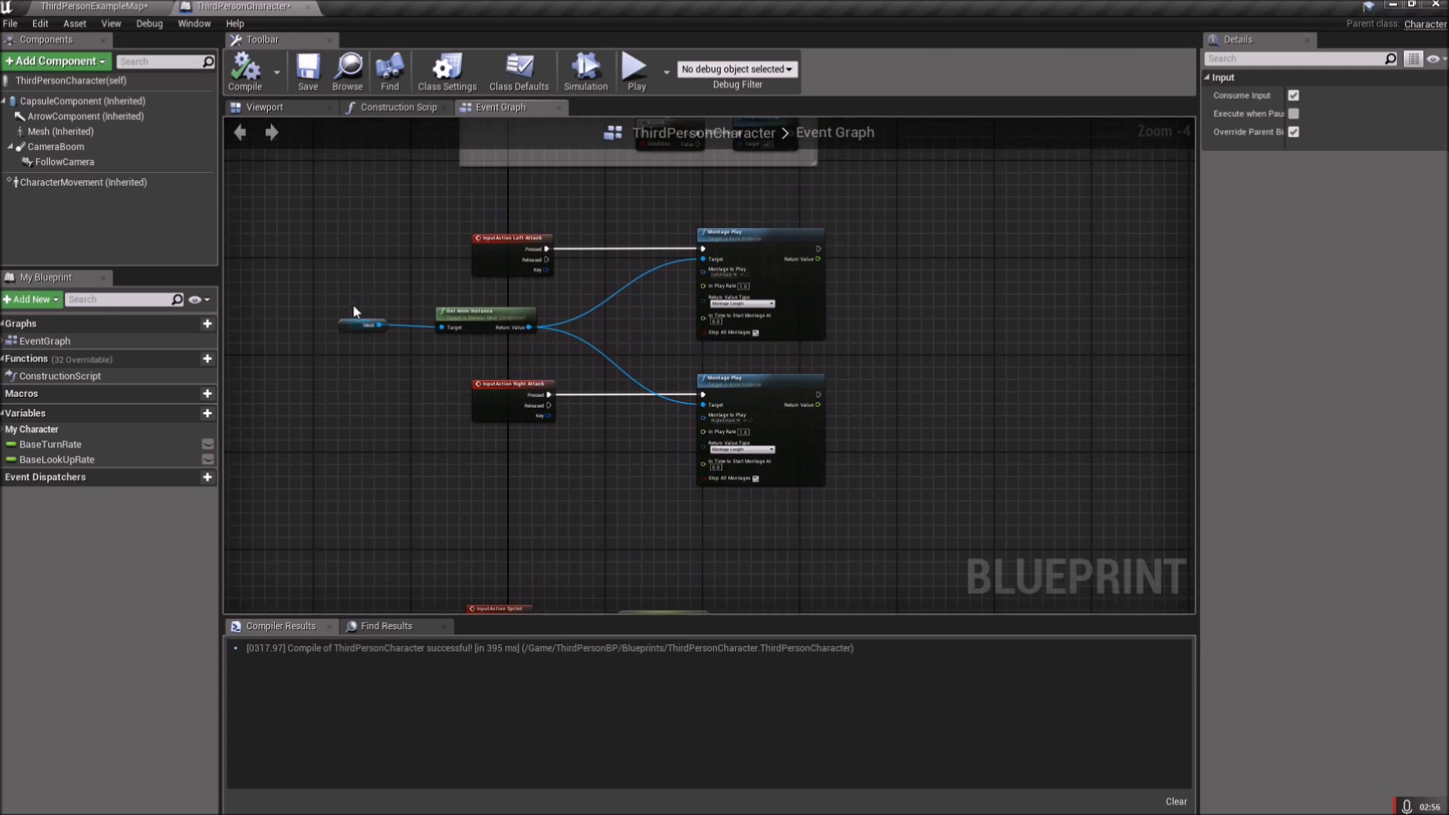
pyautogui.moveTo(769, 336); pyautogui.dragTo(768, 336)
pyautogui.moveTo(552, 480); pyautogui.dragTo(628, 238, button='right')
pyautogui.moveTo(696, 536); pyautogui.dragTo(655, 388, button='right')
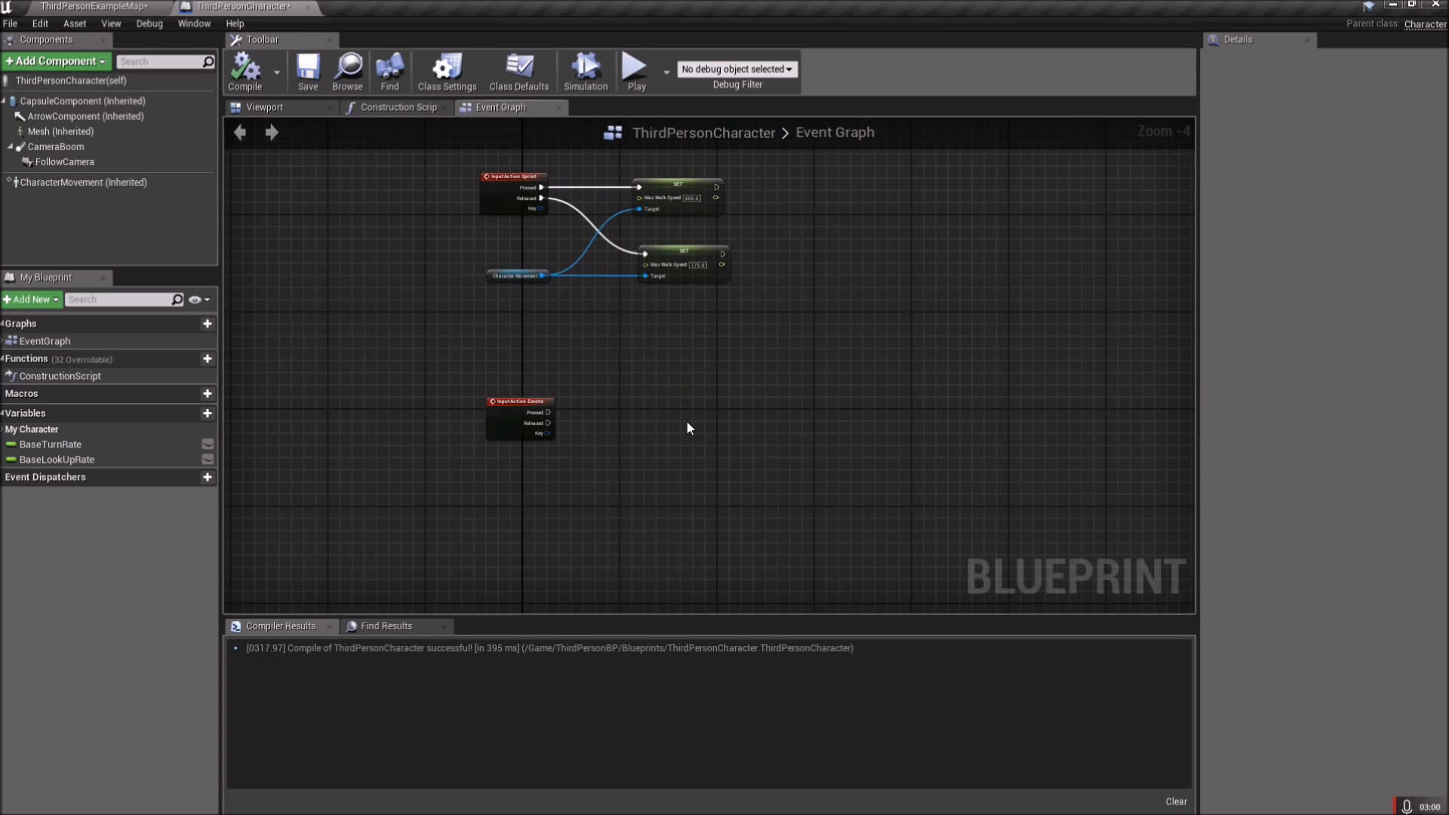
pyautogui.hotkey('ctrl', 'v')
pyautogui.moveTo(946, 376); pyautogui.dragTo(848, 426)
# Connect Emote's Pressed output to the pasted Montage Play node, align the node with the event, and compile and save
pyautogui.moveTo(548, 412); pyautogui.dragTo(602, 428)
pyautogui.moveTo(813, 435); pyautogui.dragTo(815, 436)
pyautogui.moveTo(847, 425); pyautogui.dragTo(779, 400)
pyautogui.click(662, 365)
pyautogui.scroll(-1, 662, 365)
pyautogui.moveTo(662, 365); pyautogui.dragTo(504, 329, button='right')
pyautogui.scroll(3, 505, 329)
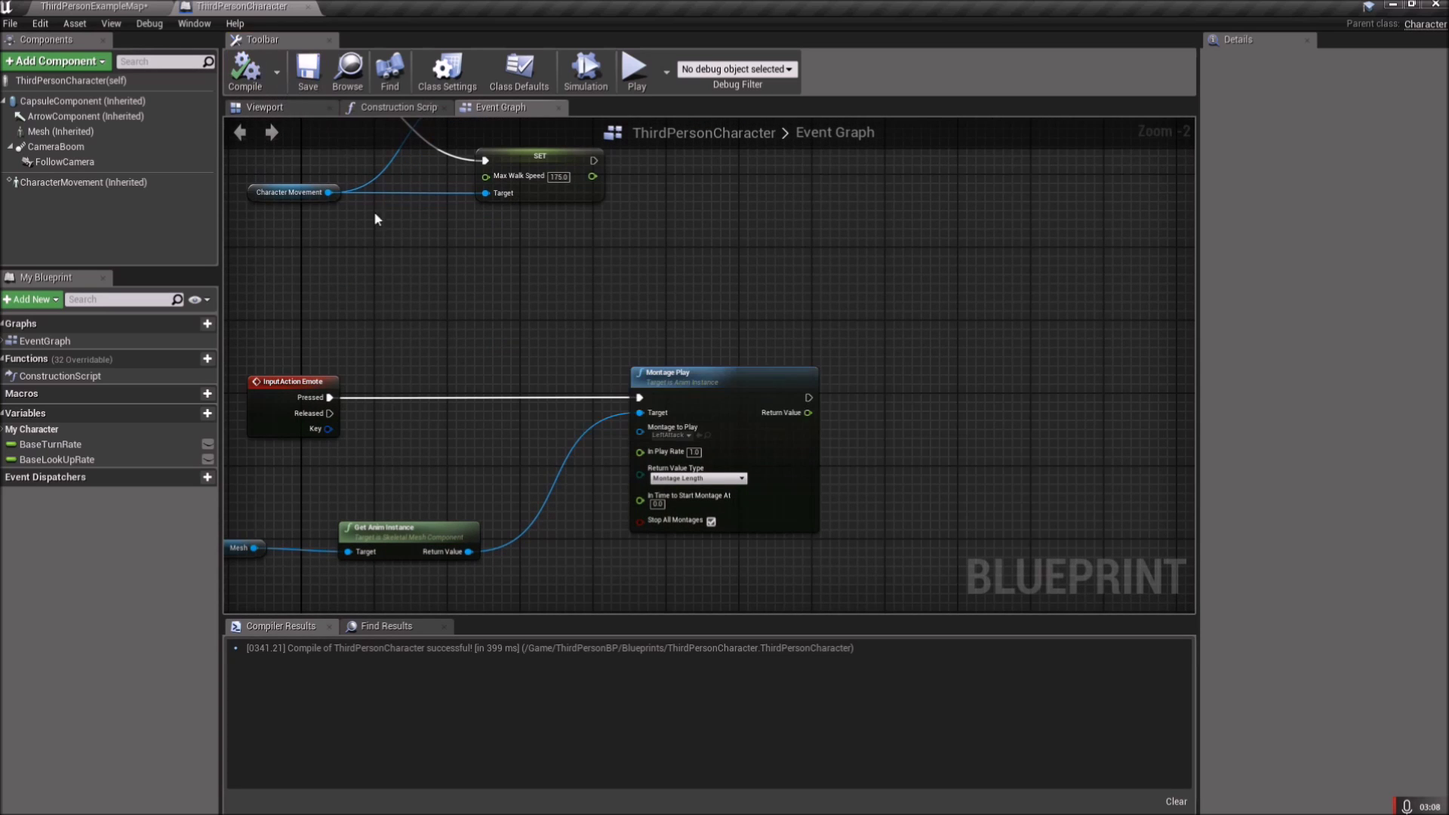
pyautogui.moveTo(457, 351); pyautogui.dragTo(495, 263, button='right')
pyautogui.scroll(-1, 499, 281)
pyautogui.moveTo(521, 350); pyautogui.dragTo(545, 414, button='right')
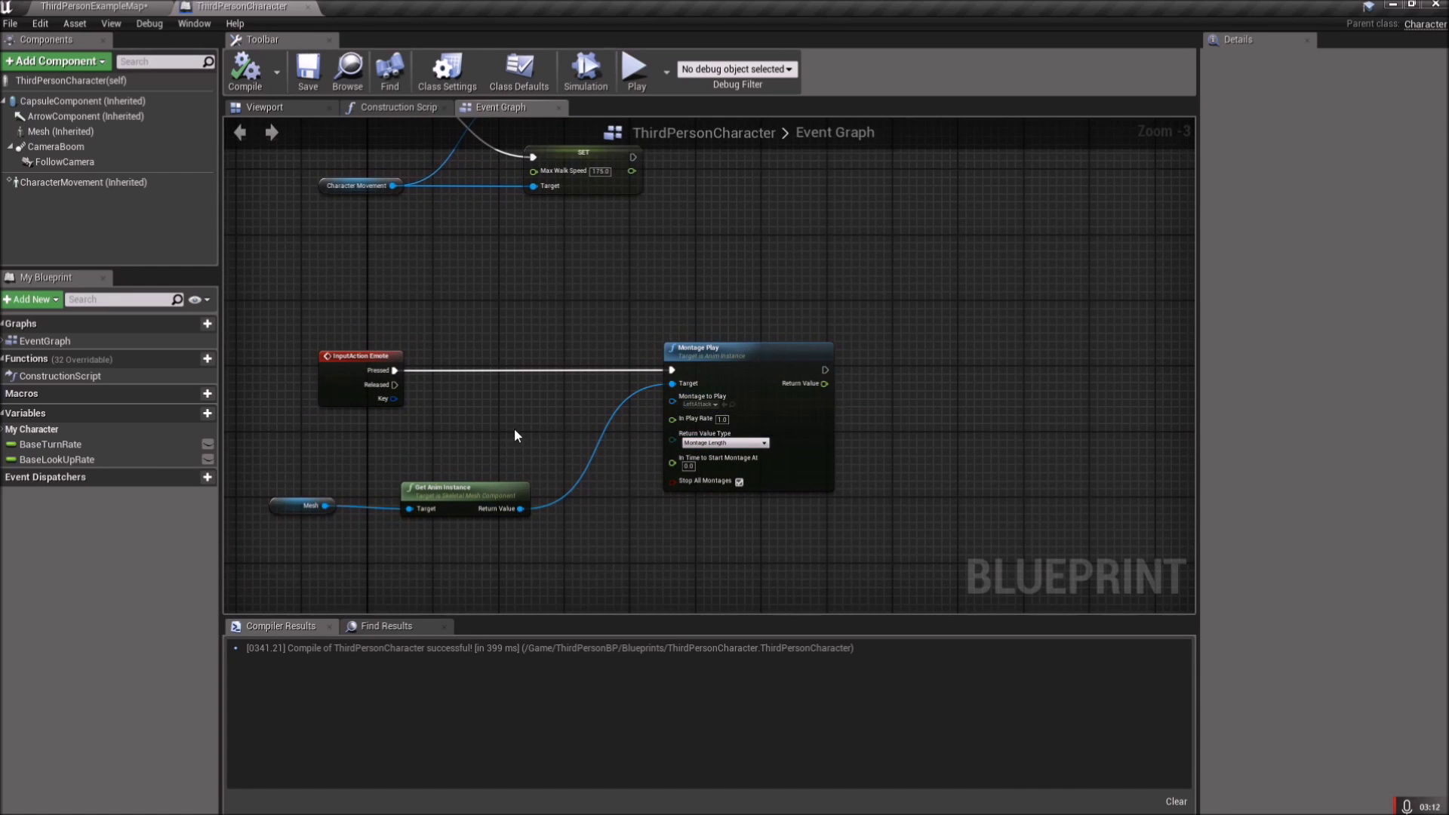
pyautogui.moveTo(515, 430); pyautogui.dragTo(531, 414, button='right')
pyautogui.moveTo(552, 238); pyautogui.dragTo(551, 449, button='right')
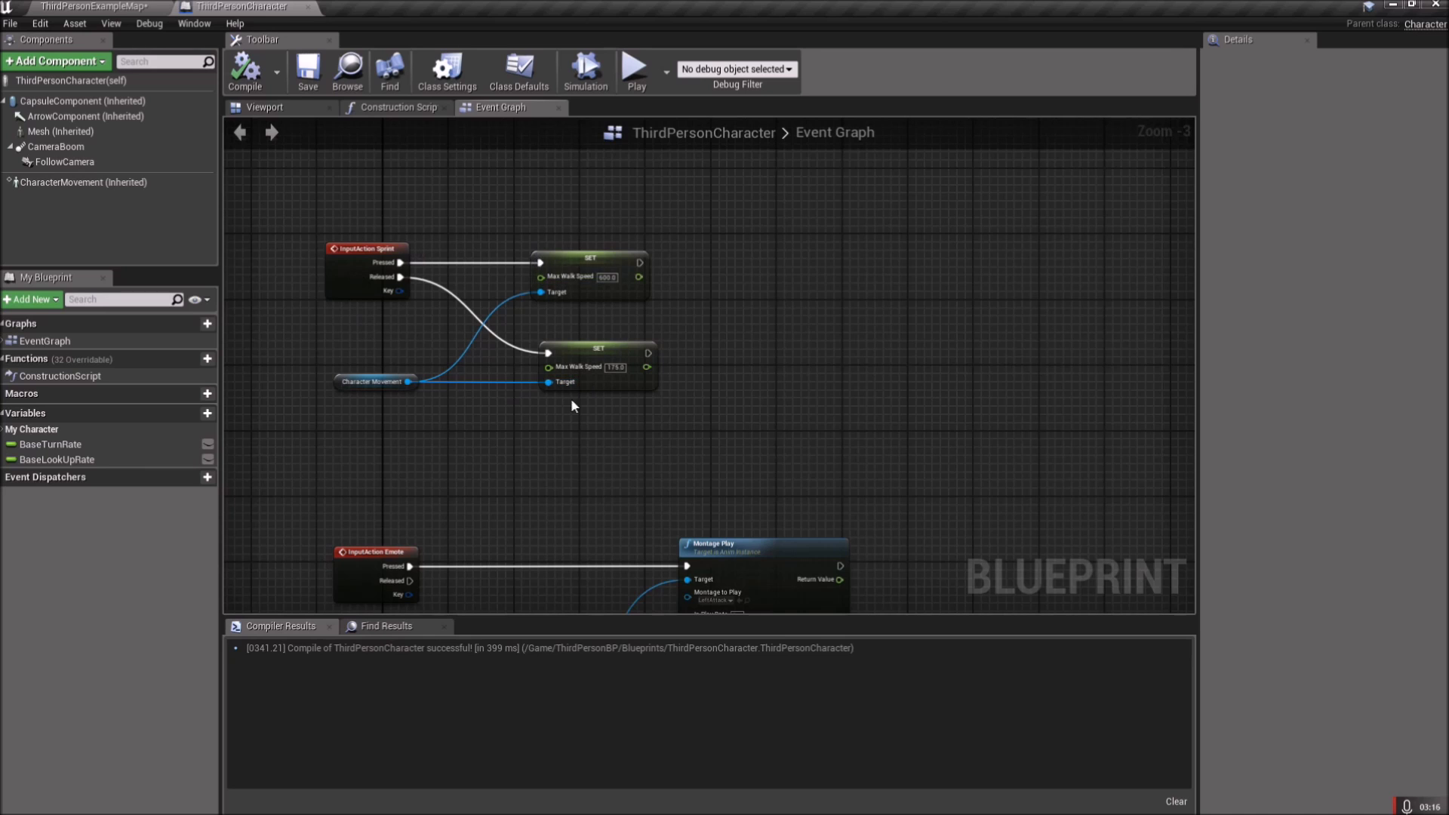
pyautogui.moveTo(519, 479); pyautogui.dragTo(562, 360, button='right')
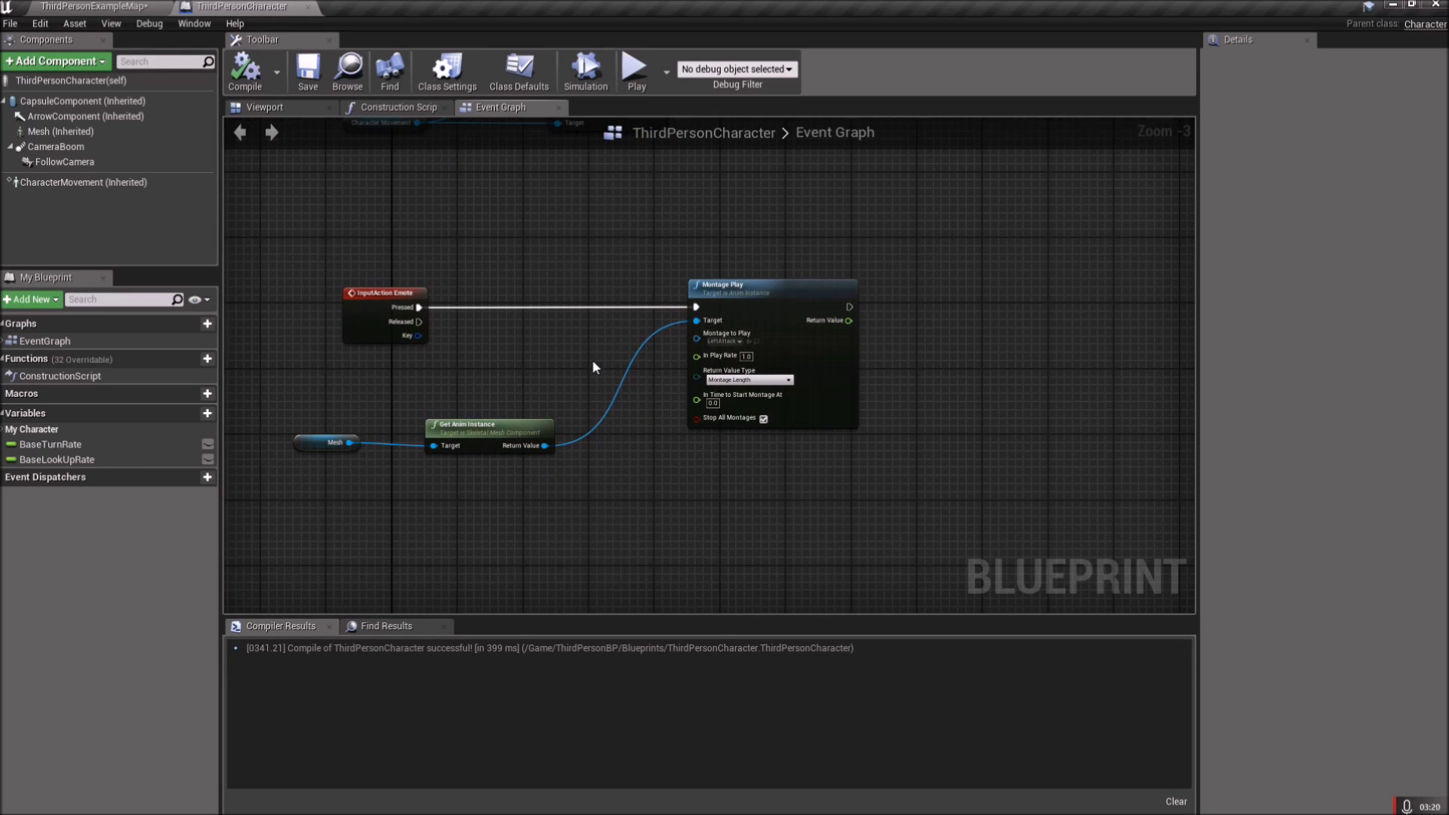
# Add an Event BeginPlay node below the Emote chain's Mesh node, and compile and save the blueprint
pyautogui.moveTo(501, 391); pyautogui.dragTo(467, 417, button='right')
pyautogui.rightClick(466, 417)
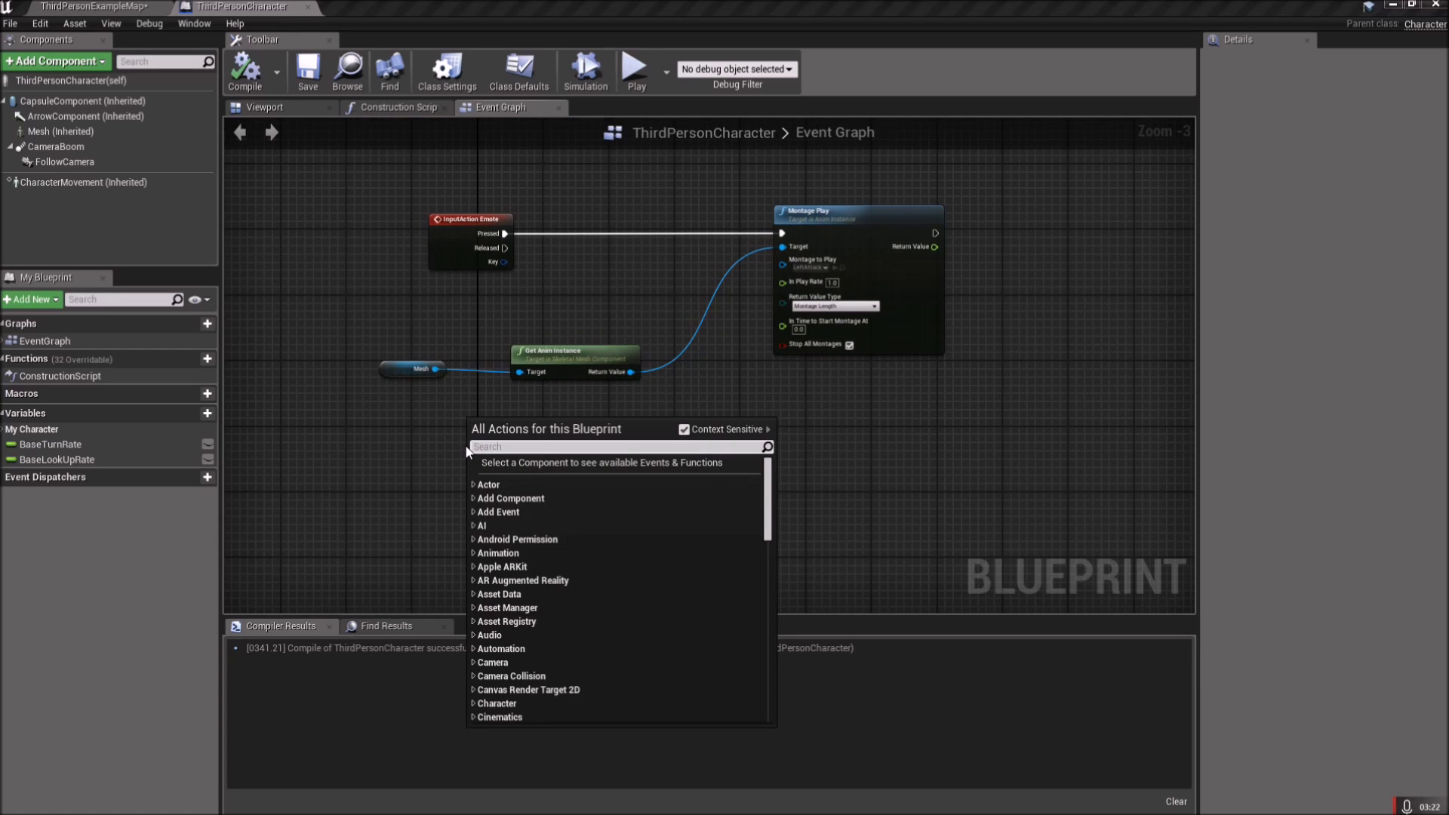
pyautogui.write('beginplay')
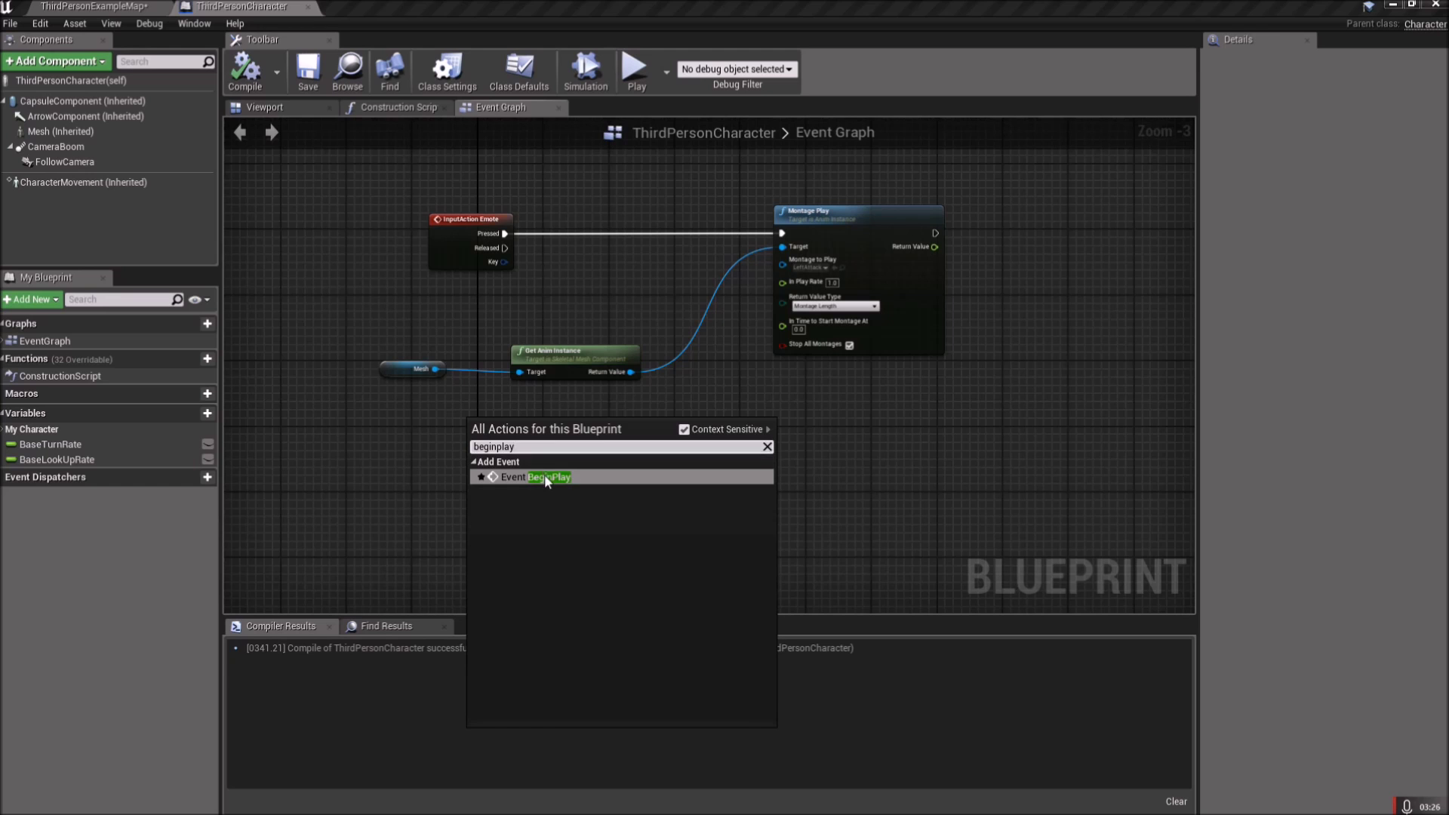
pyautogui.click(545, 475)
pyautogui.moveTo(485, 443); pyautogui.dragTo(439, 543)
pyautogui.moveTo(545, 550); pyautogui.dragTo(558, 450, button='right')
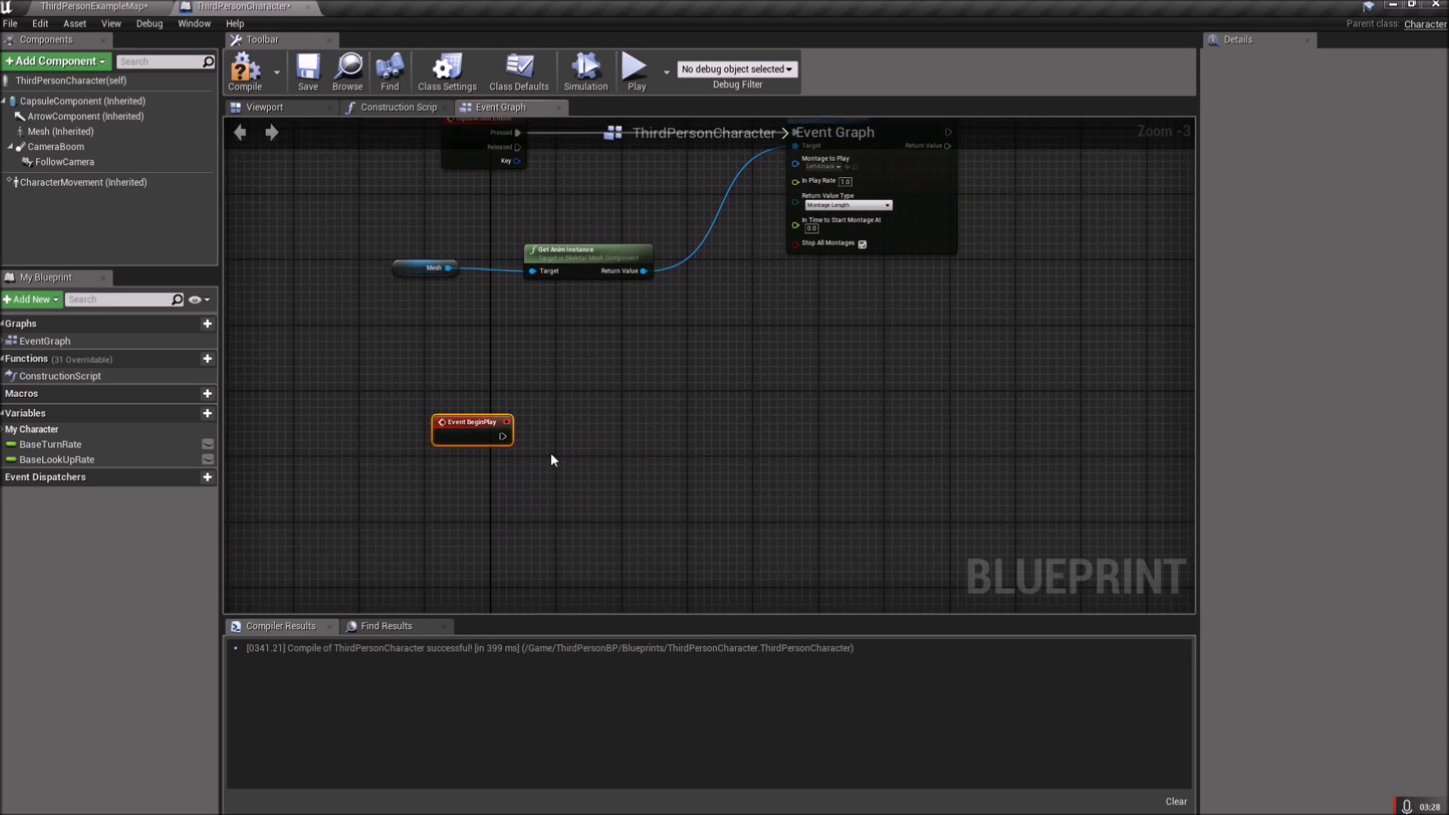
pyautogui.click(306, 85)
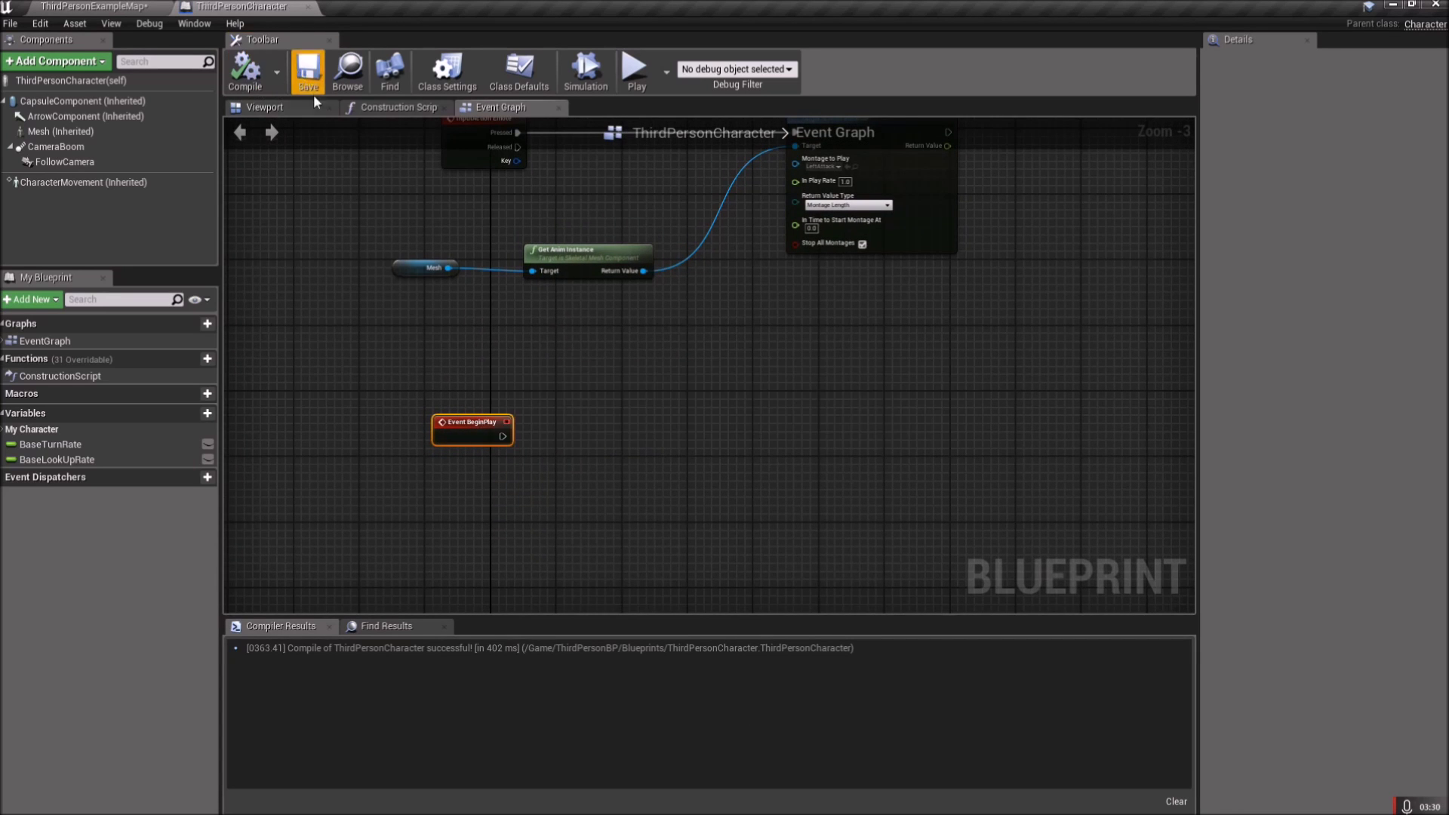
pyautogui.scroll(1, 500, 436)
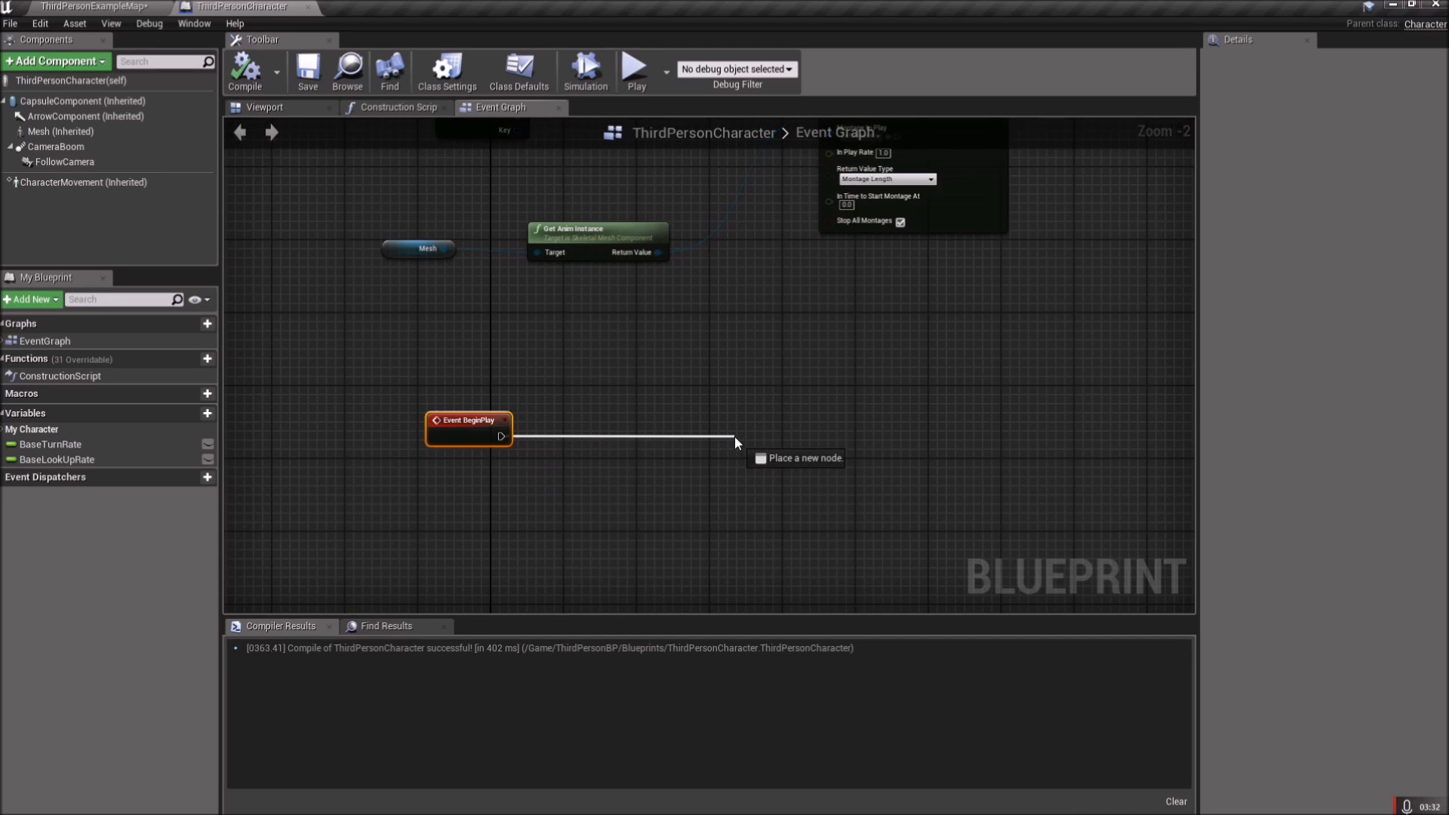
pyautogui.moveTo(735, 436); pyautogui.dragTo(733, 437)
pyautogui.click(667, 395)
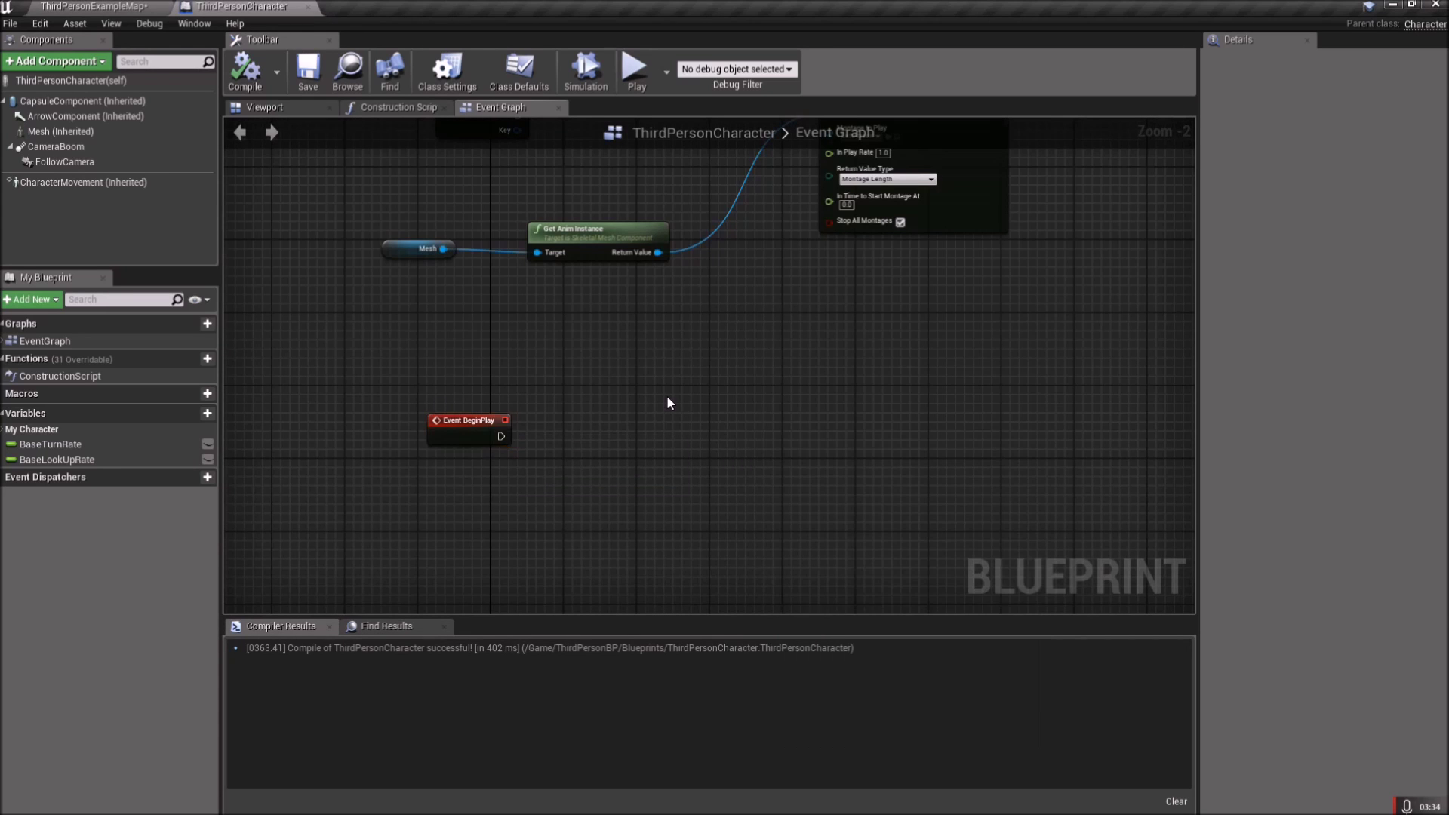
# Copy the Sprint chain's Character Movement node and its 175 Max Walk Speed SET node, and paste them beside Event BeginPlay
pyautogui.moveTo(650, 348); pyautogui.dragTo(640, 529, button='right')
pyautogui.scroll(-3, 634, 520)
pyautogui.moveTo(589, 349); pyautogui.dragTo(571, 398, button='right')
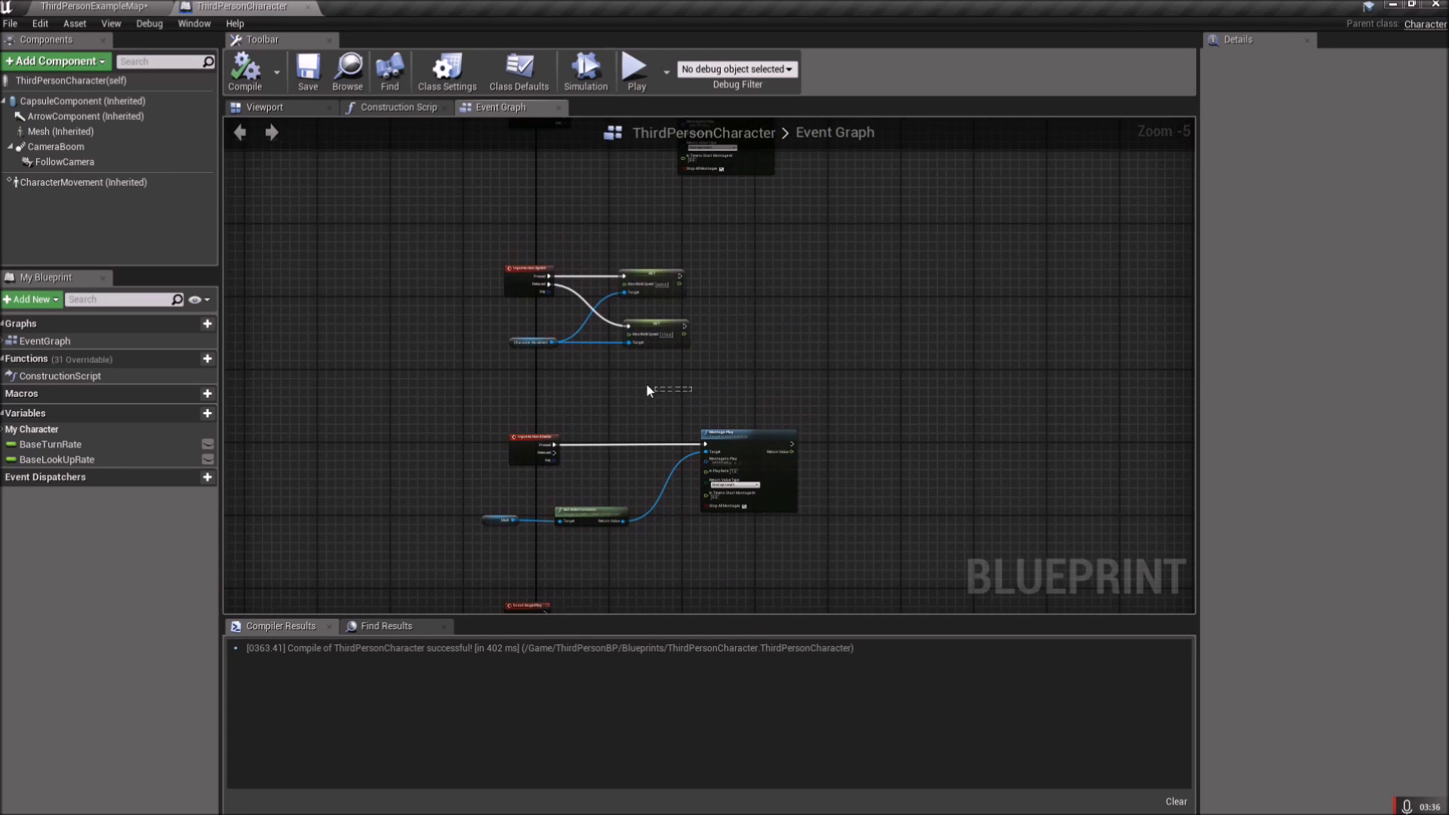
pyautogui.moveTo(527, 342); pyautogui.dragTo(595, 300, button='right')
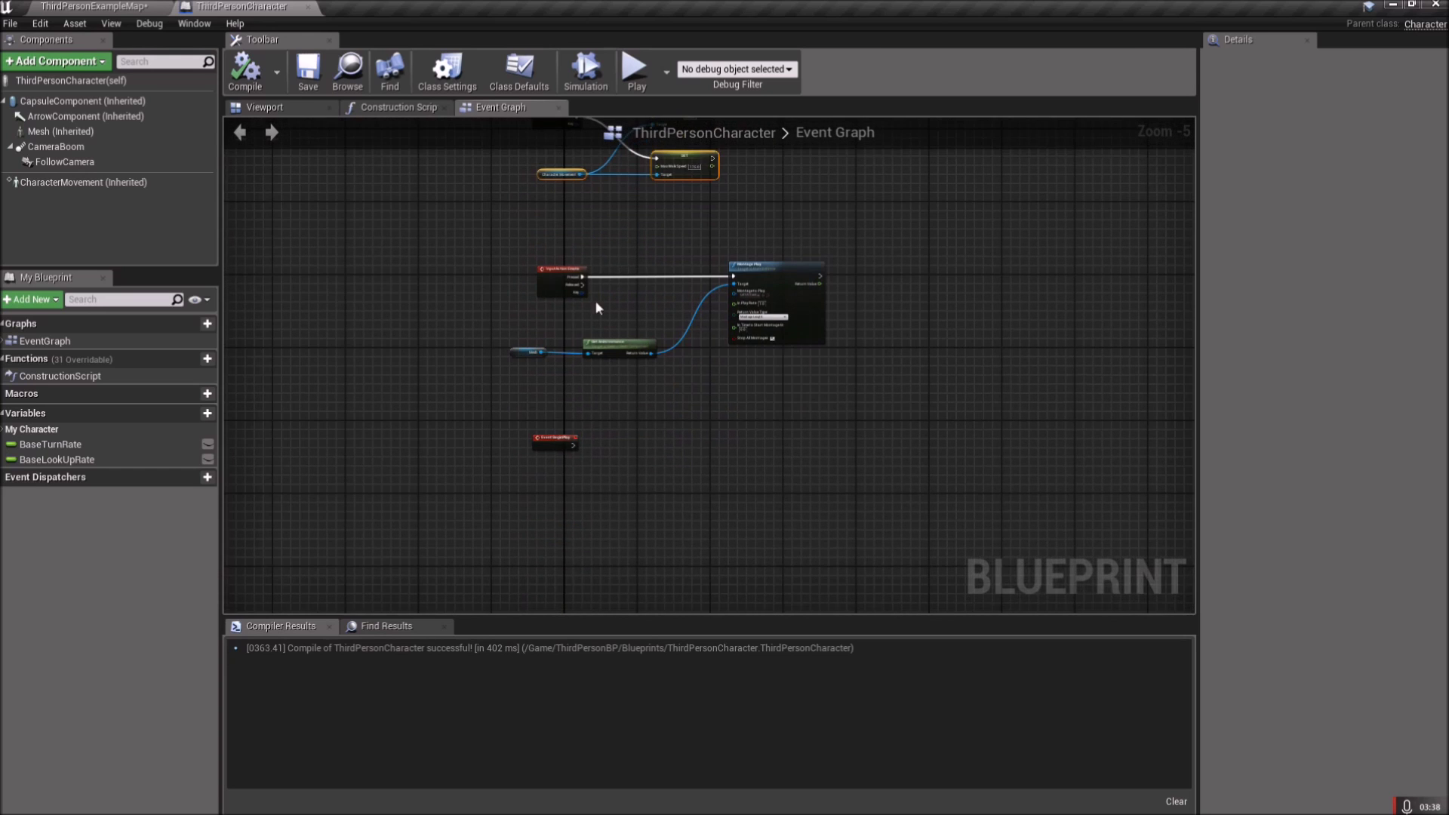
pyautogui.hotkey('ctrl', 'v')
pyautogui.scroll(2, 646, 485)
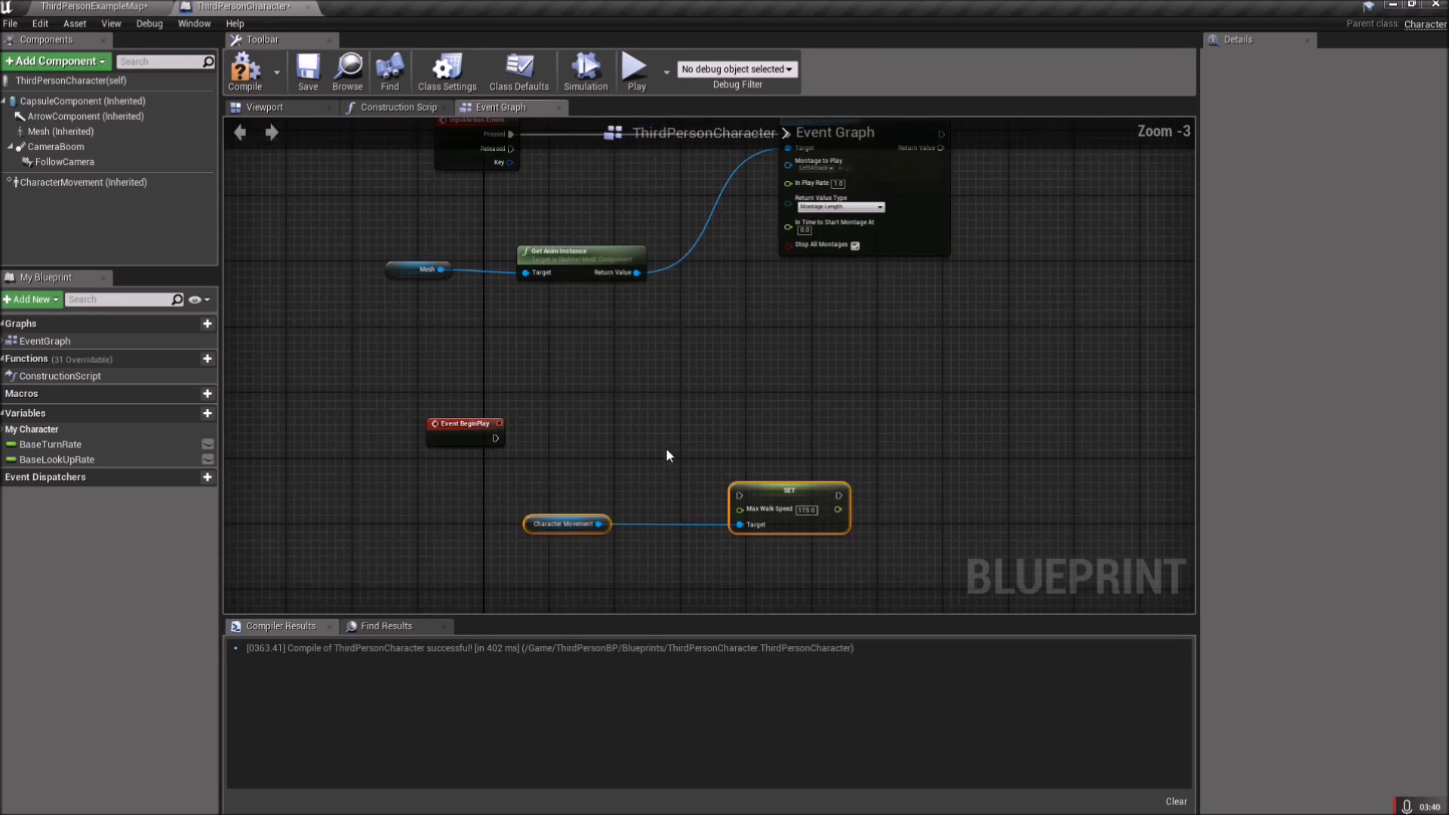
# Connect Event BeginPlay to the pasted Max Walk Speed SET node, align the nodes with the event, and compile the blueprint
pyautogui.moveTo(666, 447); pyautogui.dragTo(598, 297, button='right')
pyautogui.moveTo(705, 355); pyautogui.dragTo(519, 288)
pyautogui.click(645, 287)
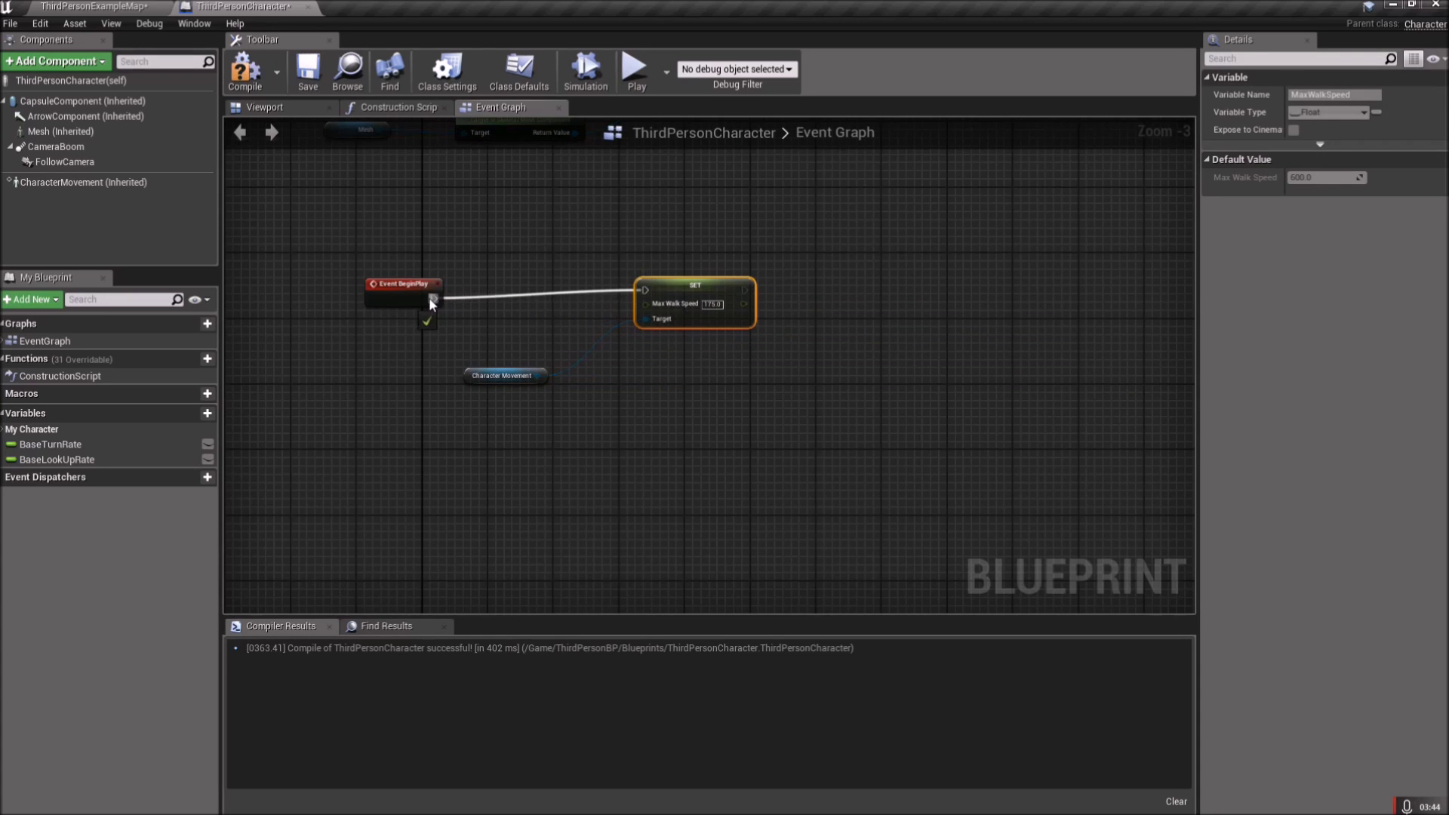
pyautogui.moveTo(660, 286); pyautogui.dragTo(651, 294)
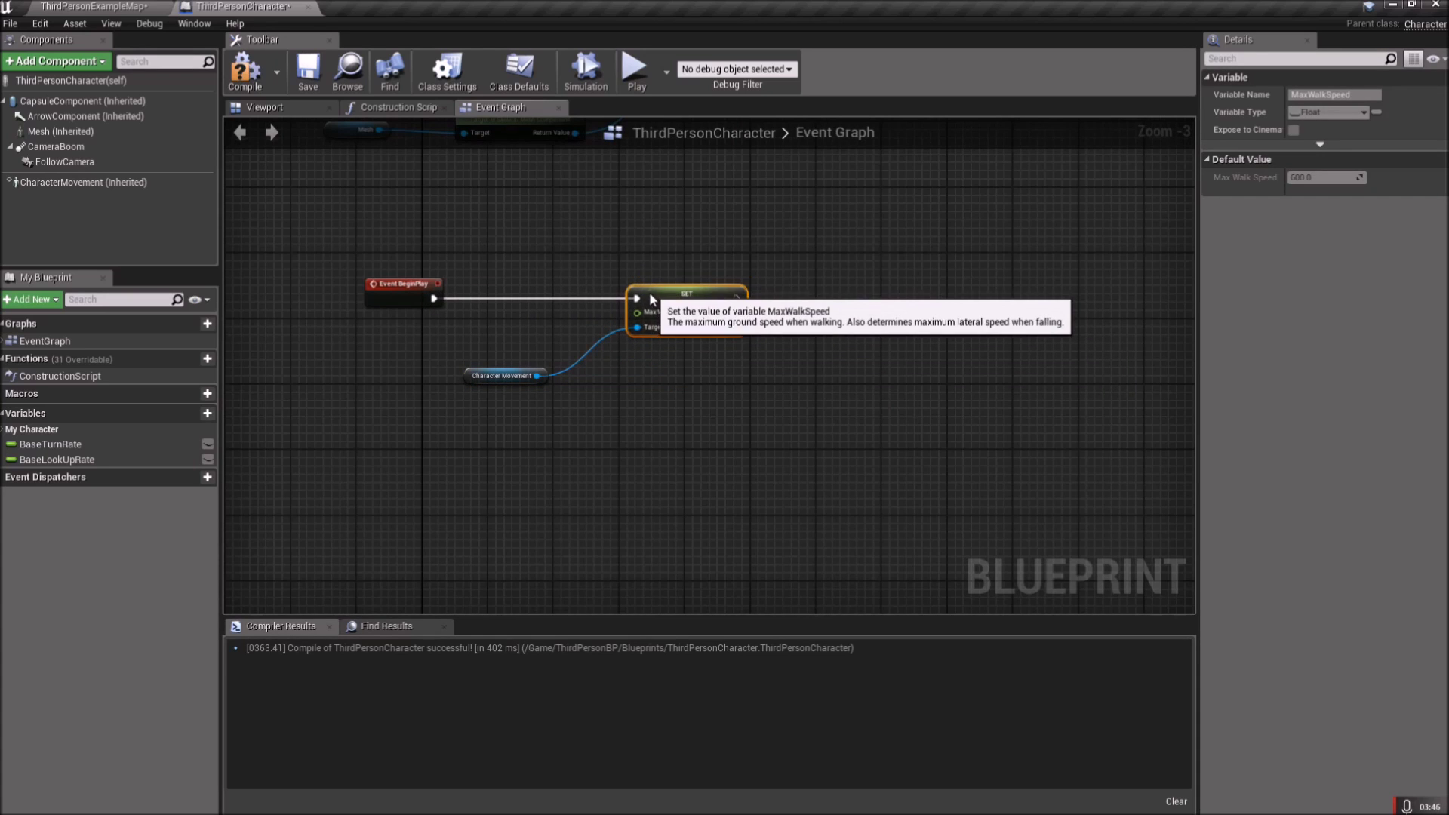
pyautogui.click(646, 424)
pyautogui.moveTo(462, 382); pyautogui.dragTo(455, 382)
pyautogui.click(245, 69)
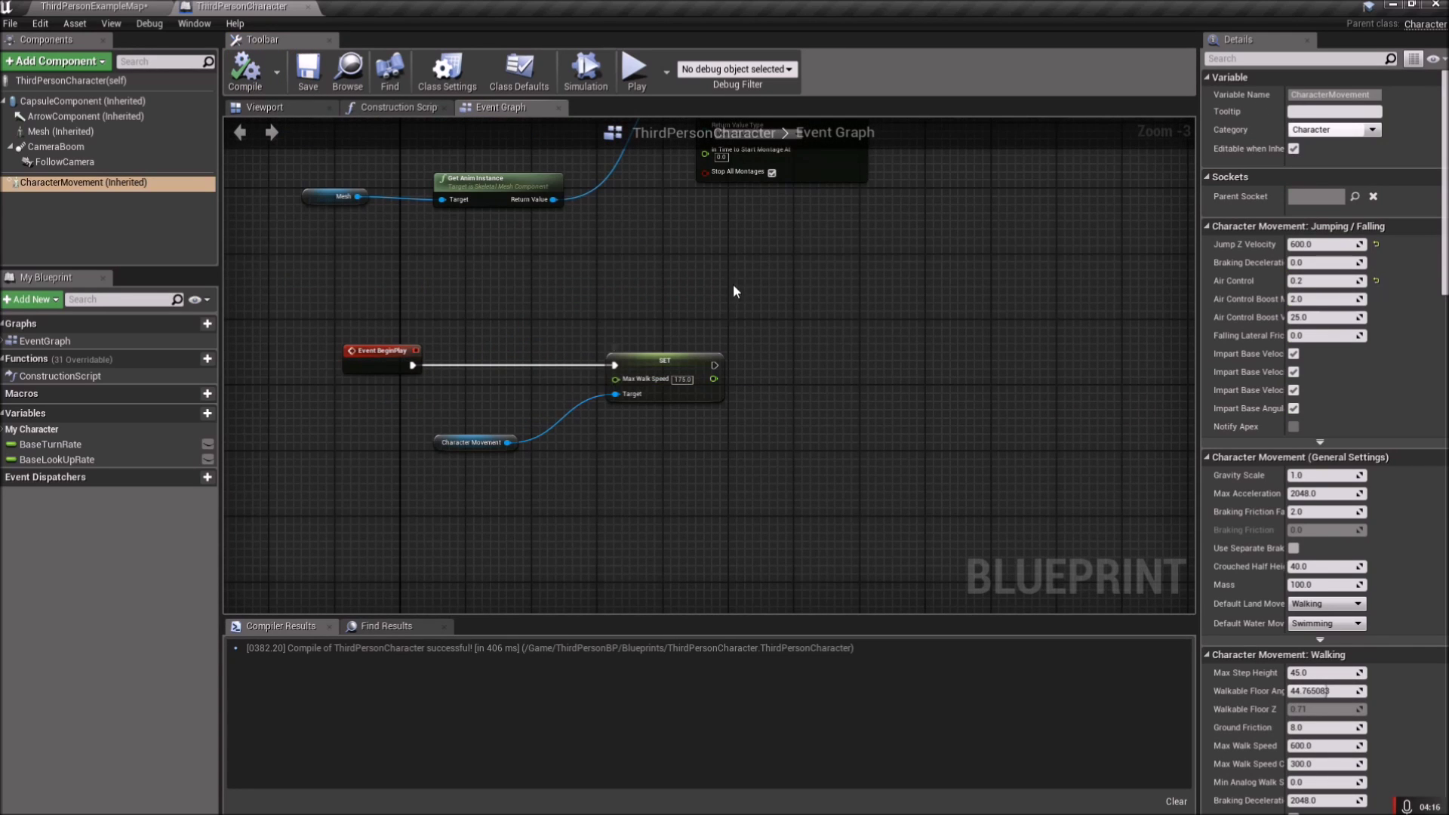
# Review the Sprint, Emote and BeginPlay node chains, including the montage assigned to Emote's Montage Play node
pyautogui.moveTo(733, 291); pyautogui.dragTo(728, 482, button='right')
pyautogui.moveTo(553, 234); pyautogui.dragTo(571, 505, button='right')
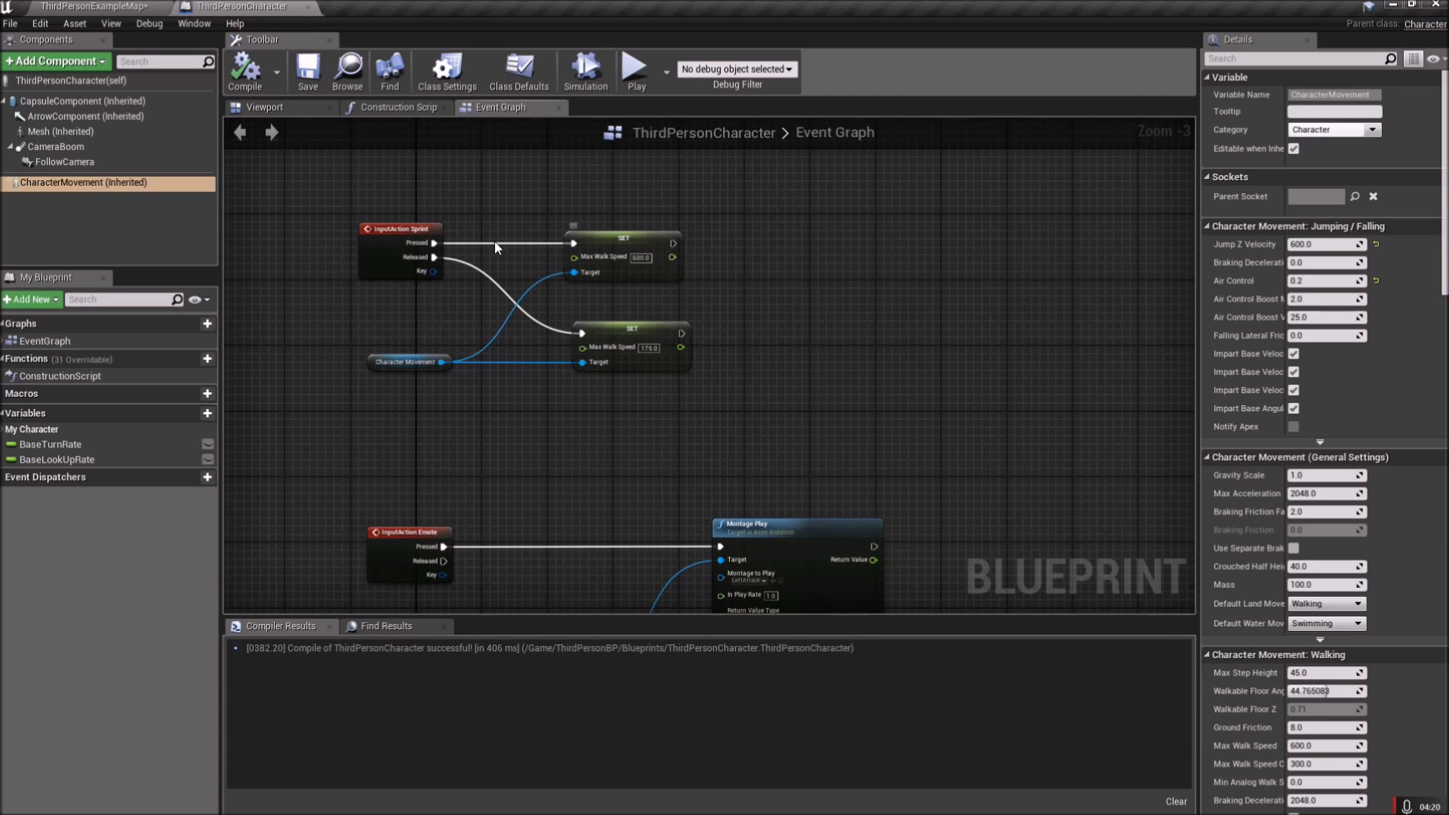
pyautogui.moveTo(656, 410); pyautogui.dragTo(664, 278, button='right')
pyautogui.scroll(-1, 665, 323)
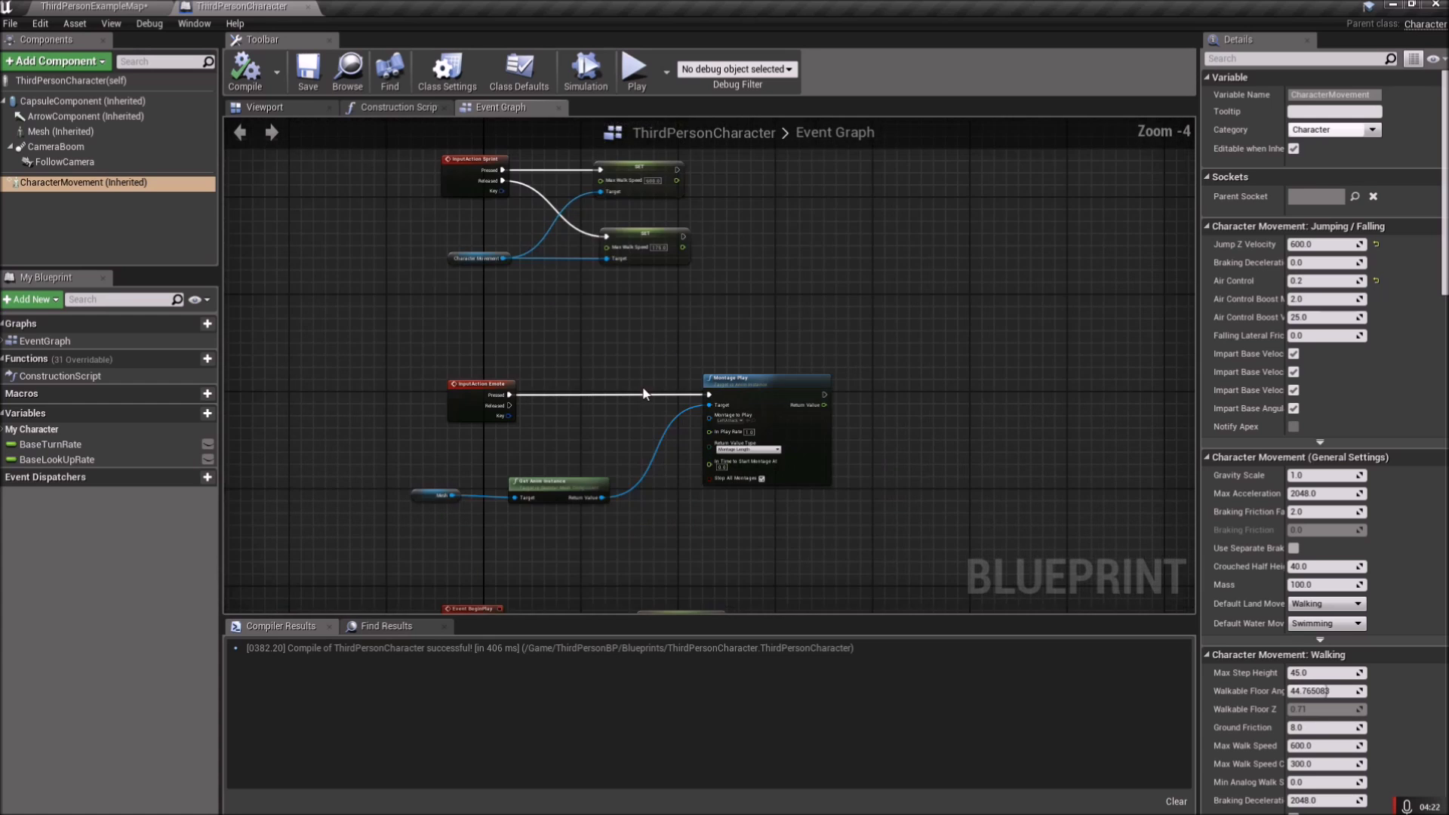
pyautogui.moveTo(636, 419); pyautogui.dragTo(597, 314, button='right')
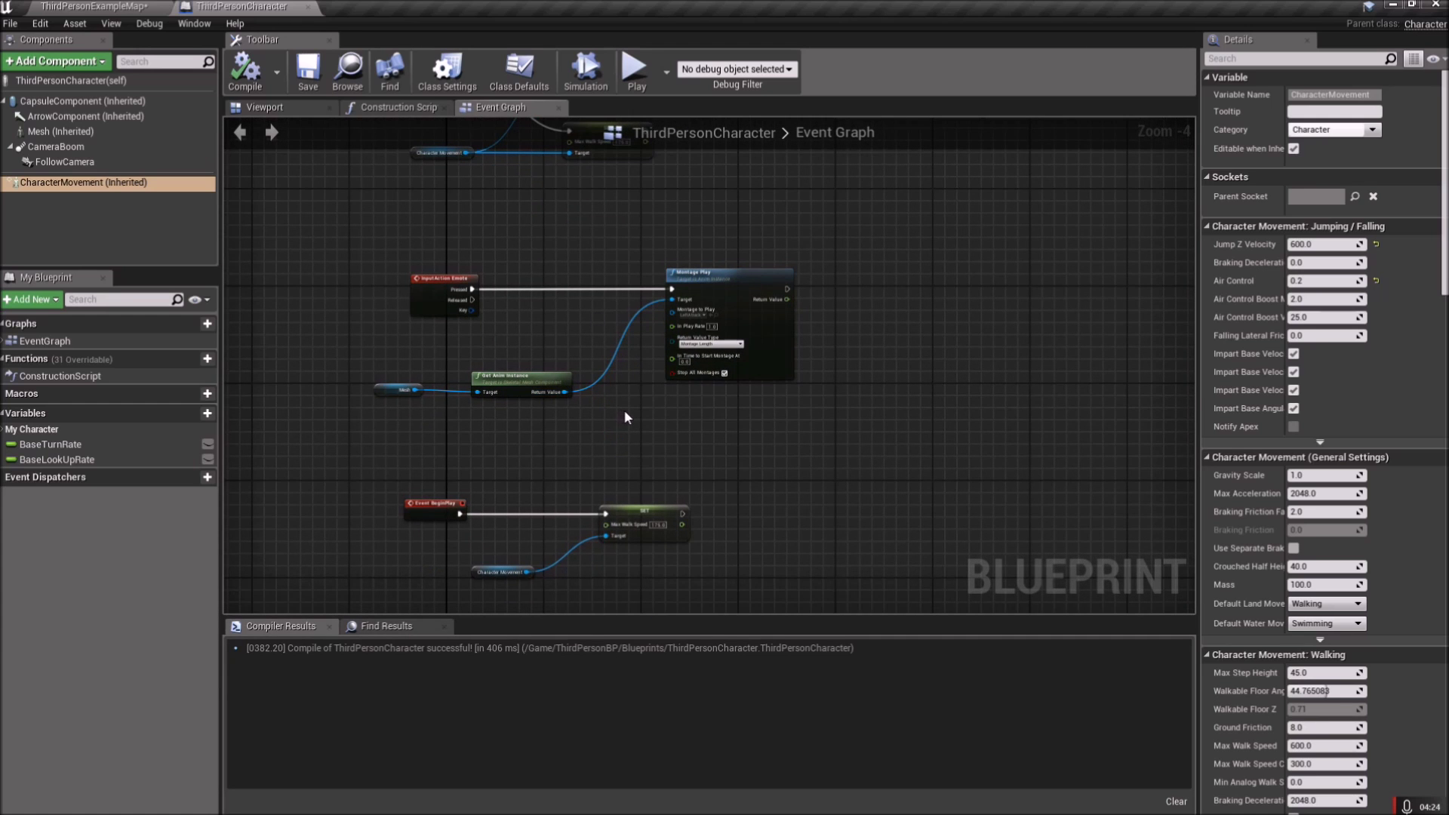
pyautogui.moveTo(628, 341); pyautogui.dragTo(551, 347, button='right')
pyautogui.scroll(3, 575, 351)
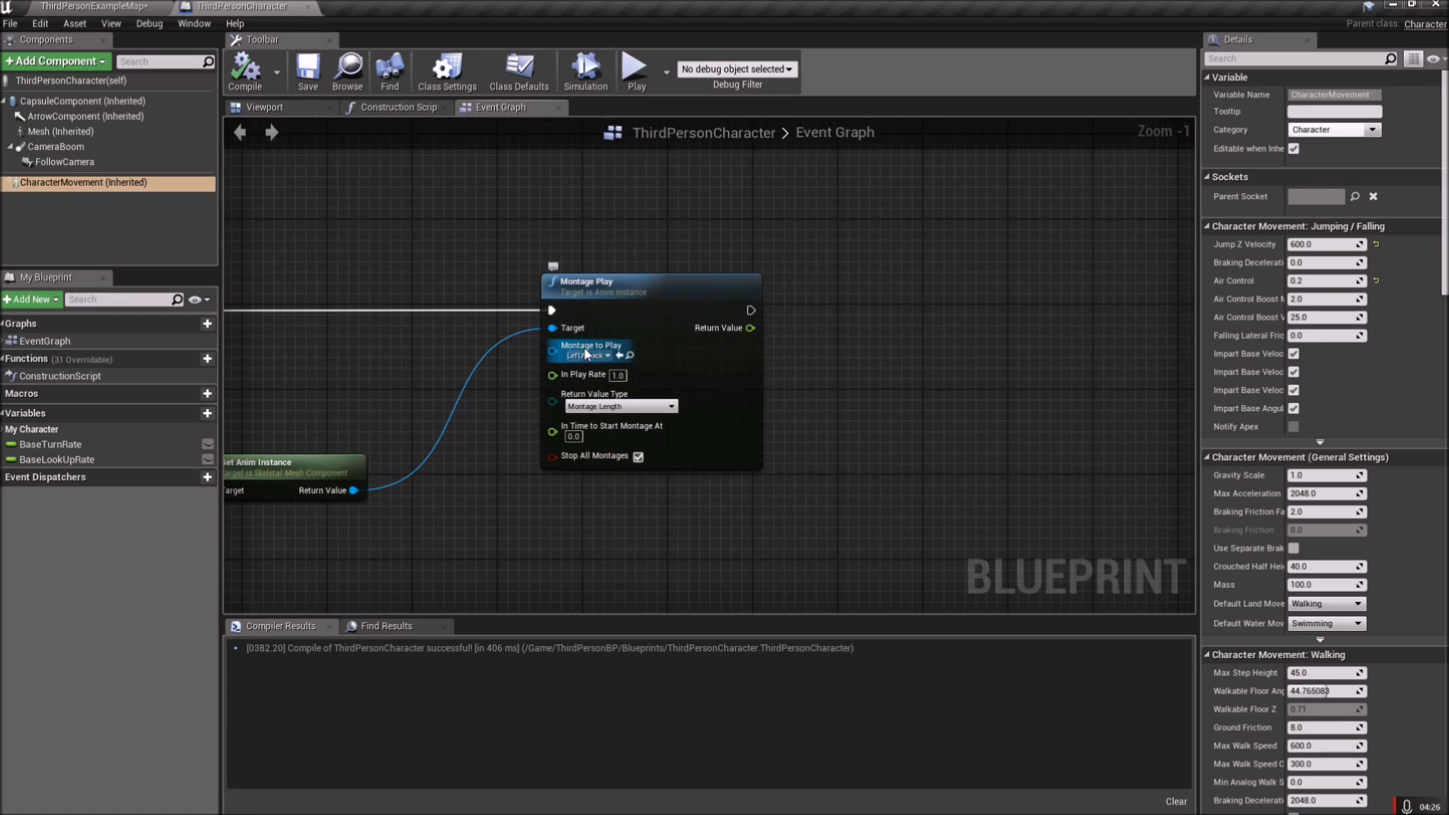
pyautogui.moveTo(478, 243); pyautogui.dragTo(572, 257, button='right')
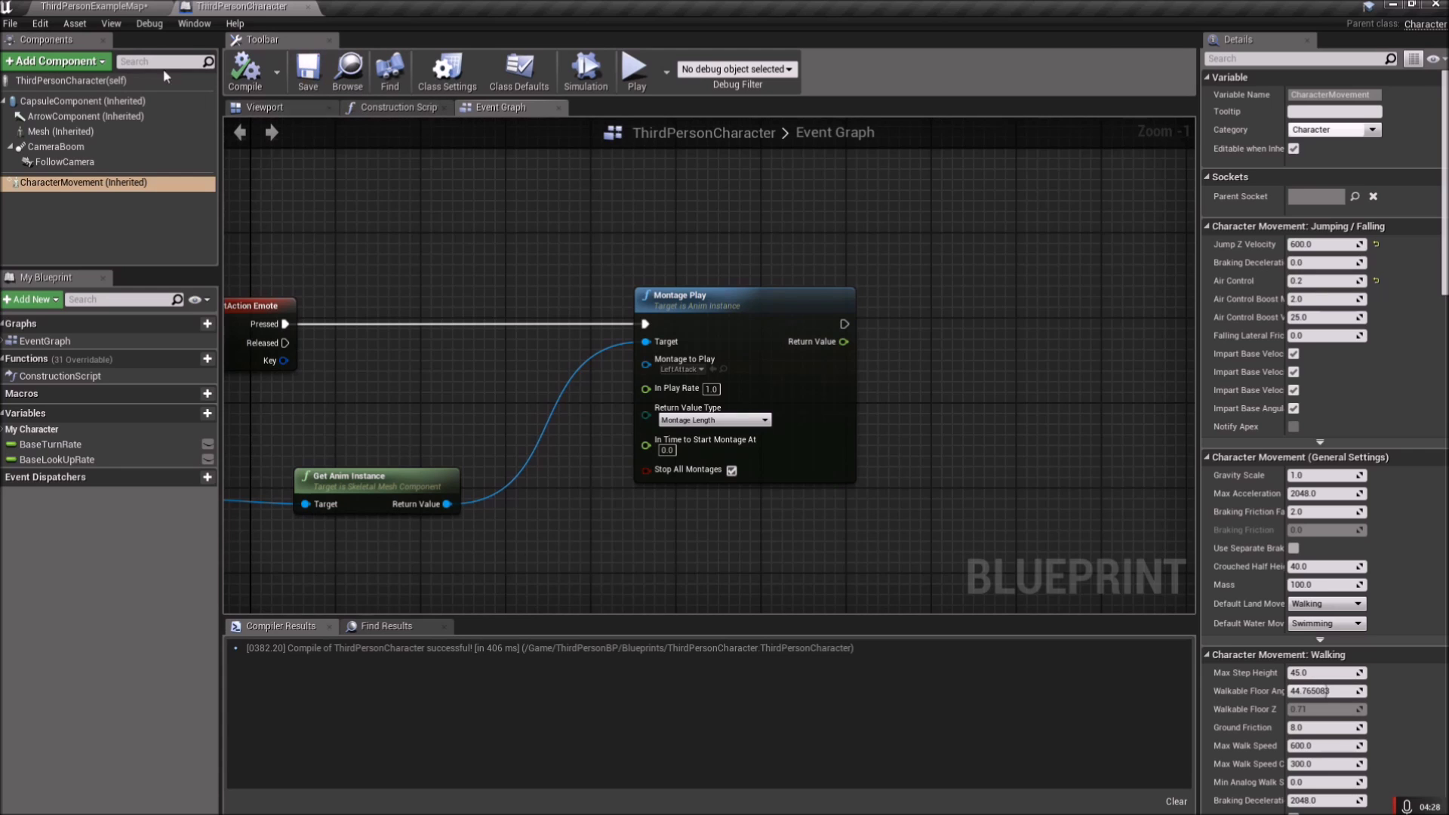
# Return to the level editor, save the level, and search the whole Content folder for "point"
pyautogui.click(125, 6)
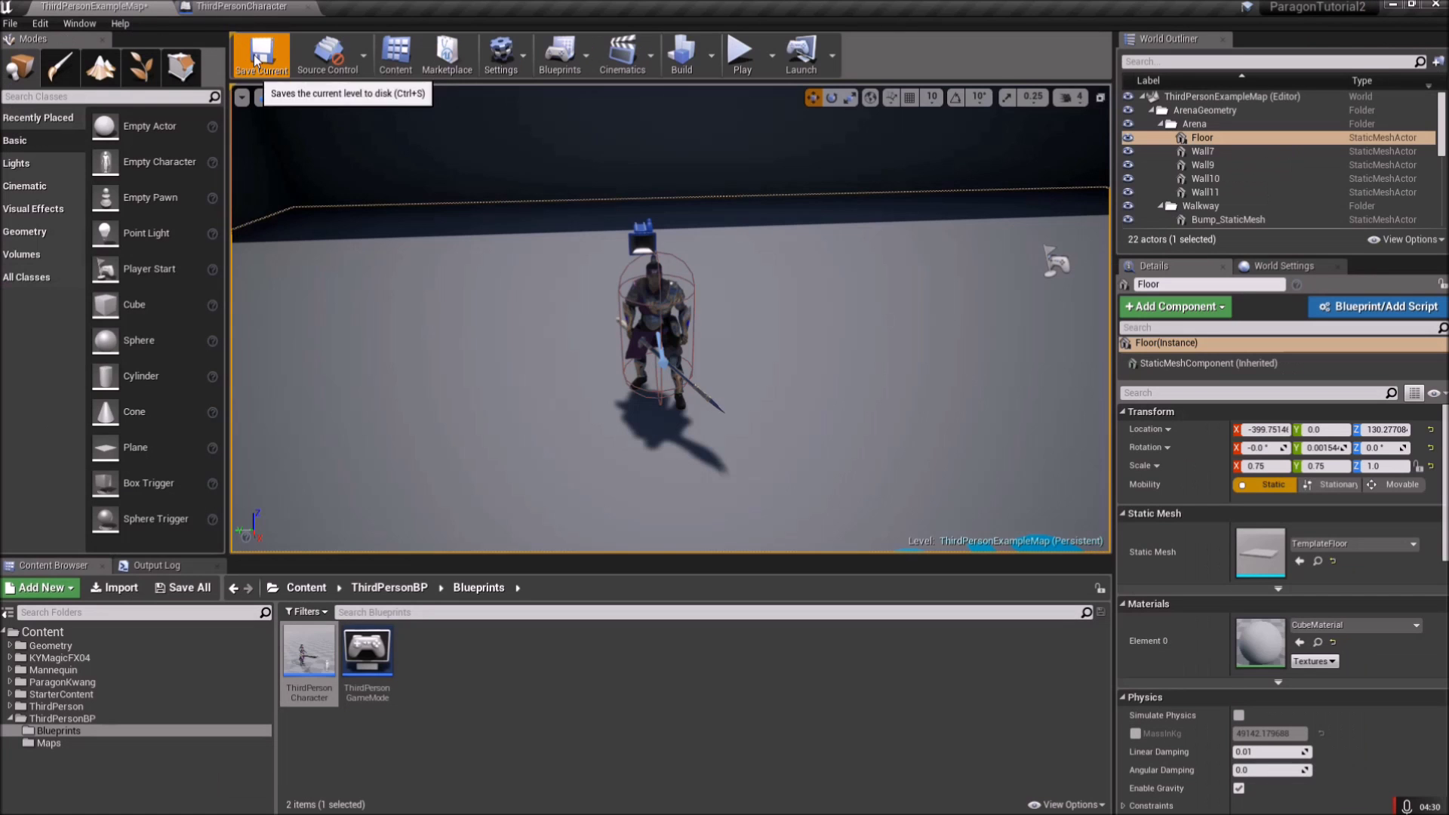
pyautogui.click(309, 592)
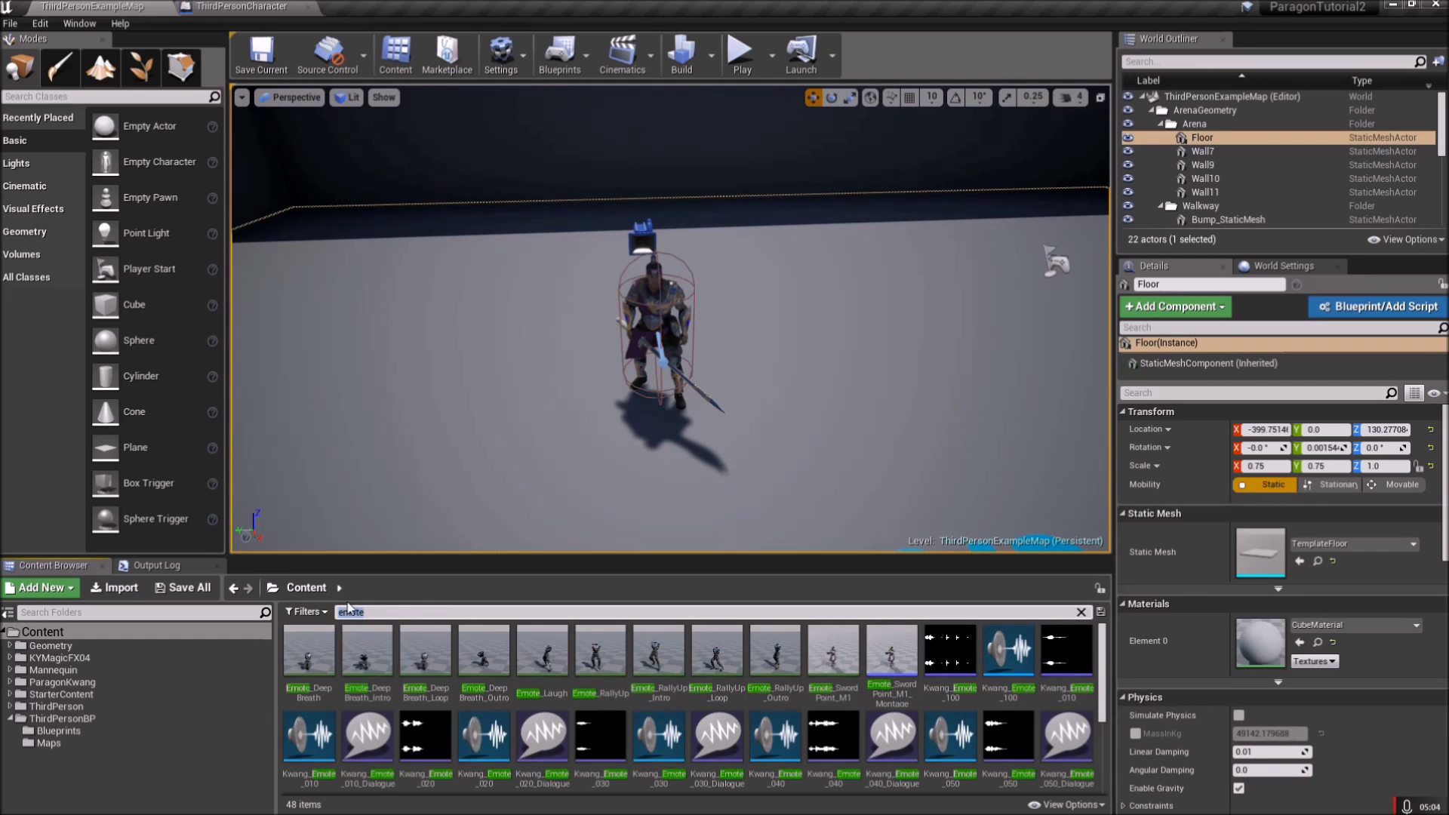
pyautogui.press('BackSpace')
pyautogui.write('point')
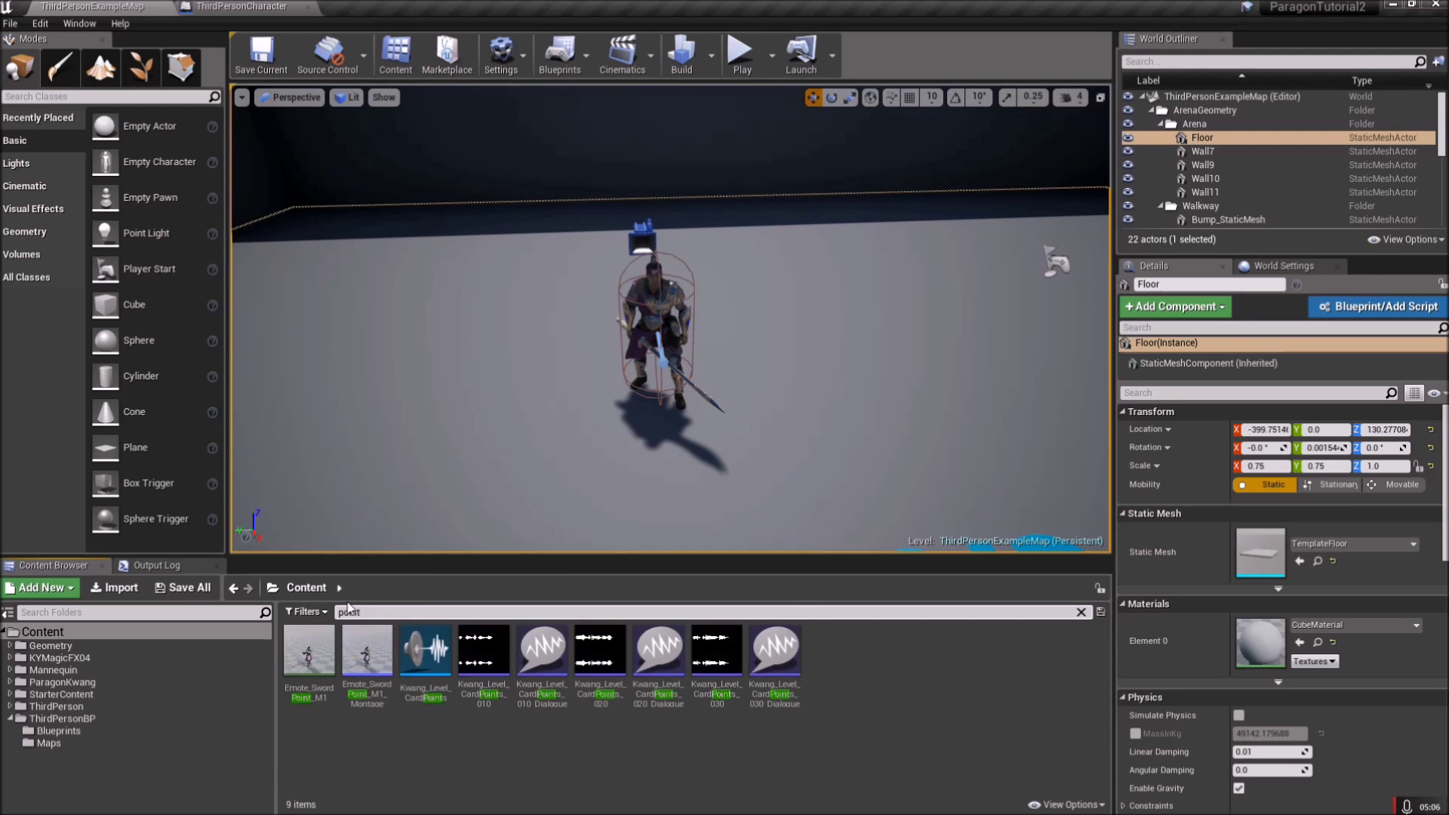
# Check the actions available for the Emote_SwordPoint_M1 sequence, and preview Emote_SwordPoint_M1_Montage in its editor before closing it
pyautogui.click(309, 655)
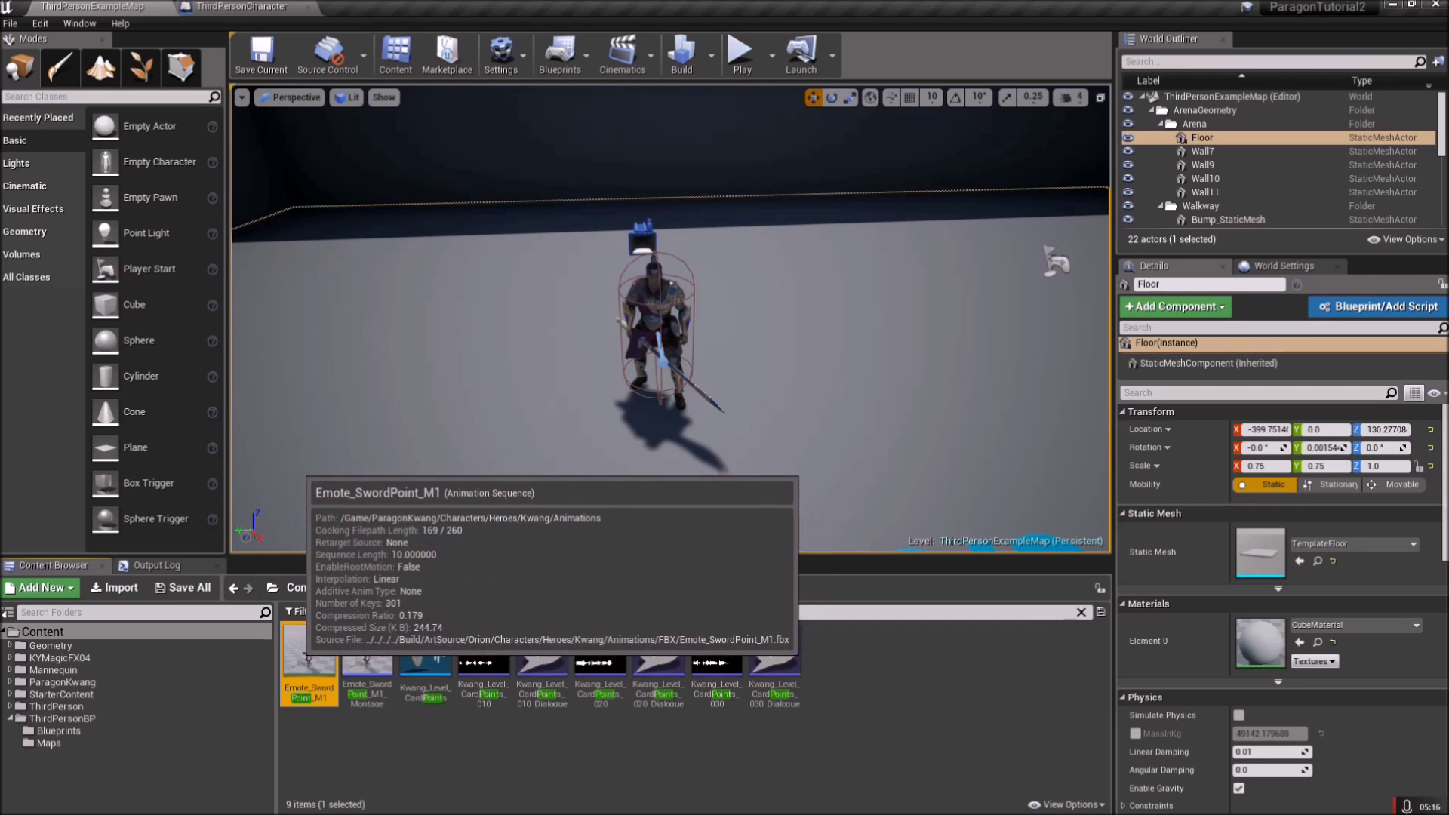
pyautogui.rightClick(306, 655)
pyautogui.moveTo(347, 190)
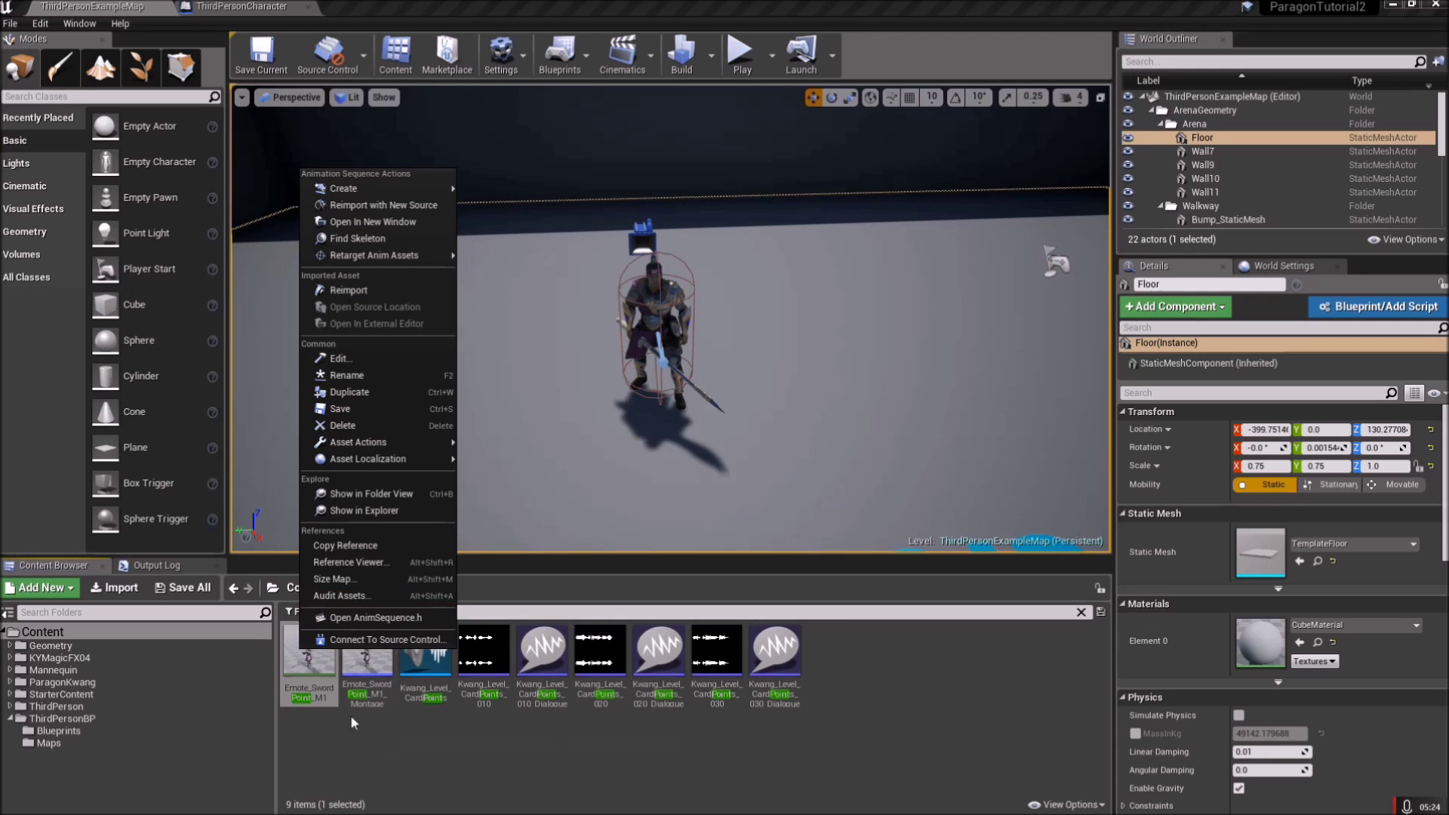
pyautogui.click(368, 664)
pyautogui.doubleClick(370, 674)
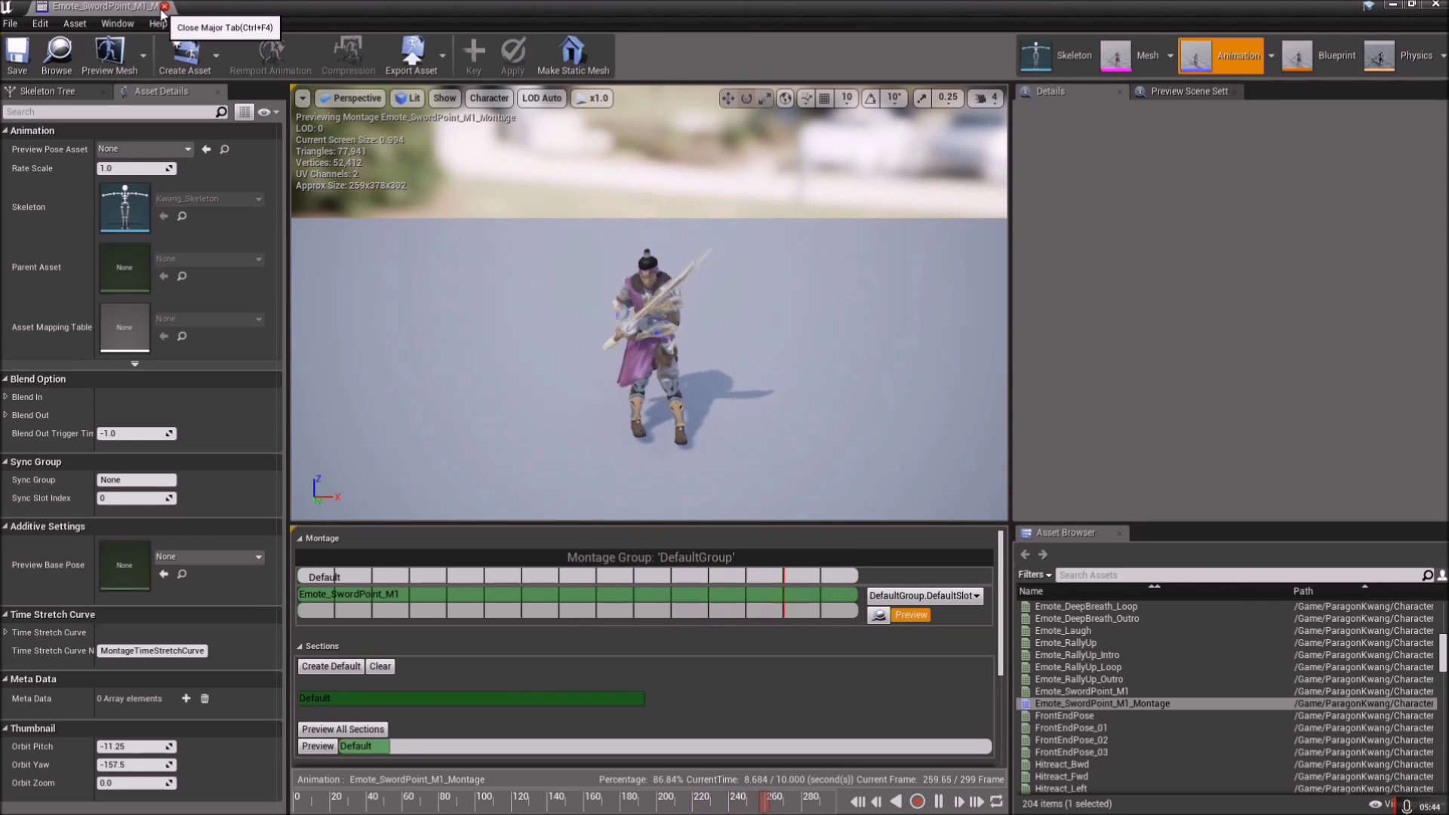
pyautogui.click(164, 7)
# Set Montage to Play on the ThirdPersonCharacter blueprint's Emote chain to Emote_SwordPoint_M1_Montage, and compile
pyautogui.click(250, 66)
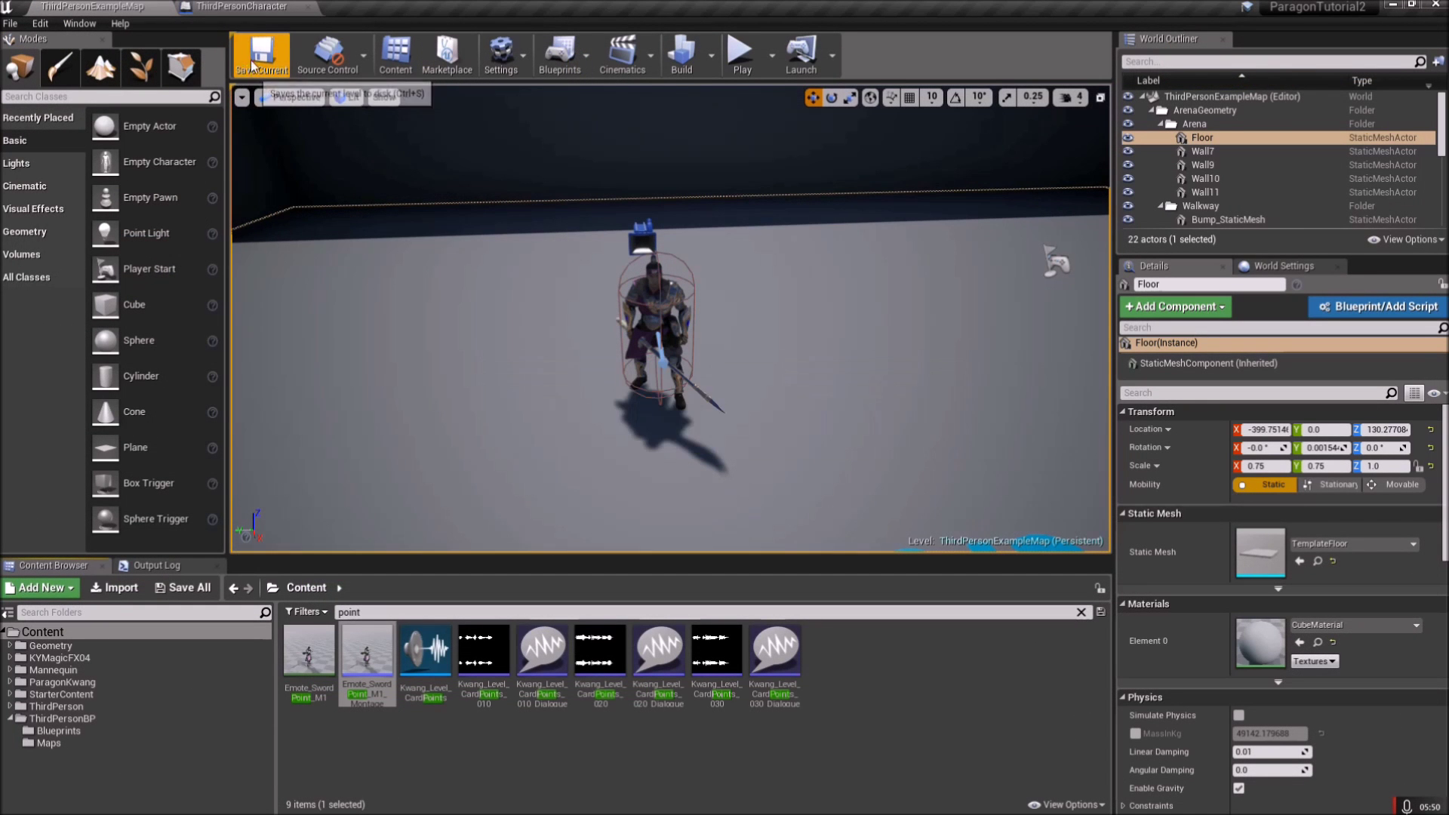
pyautogui.click(239, 8)
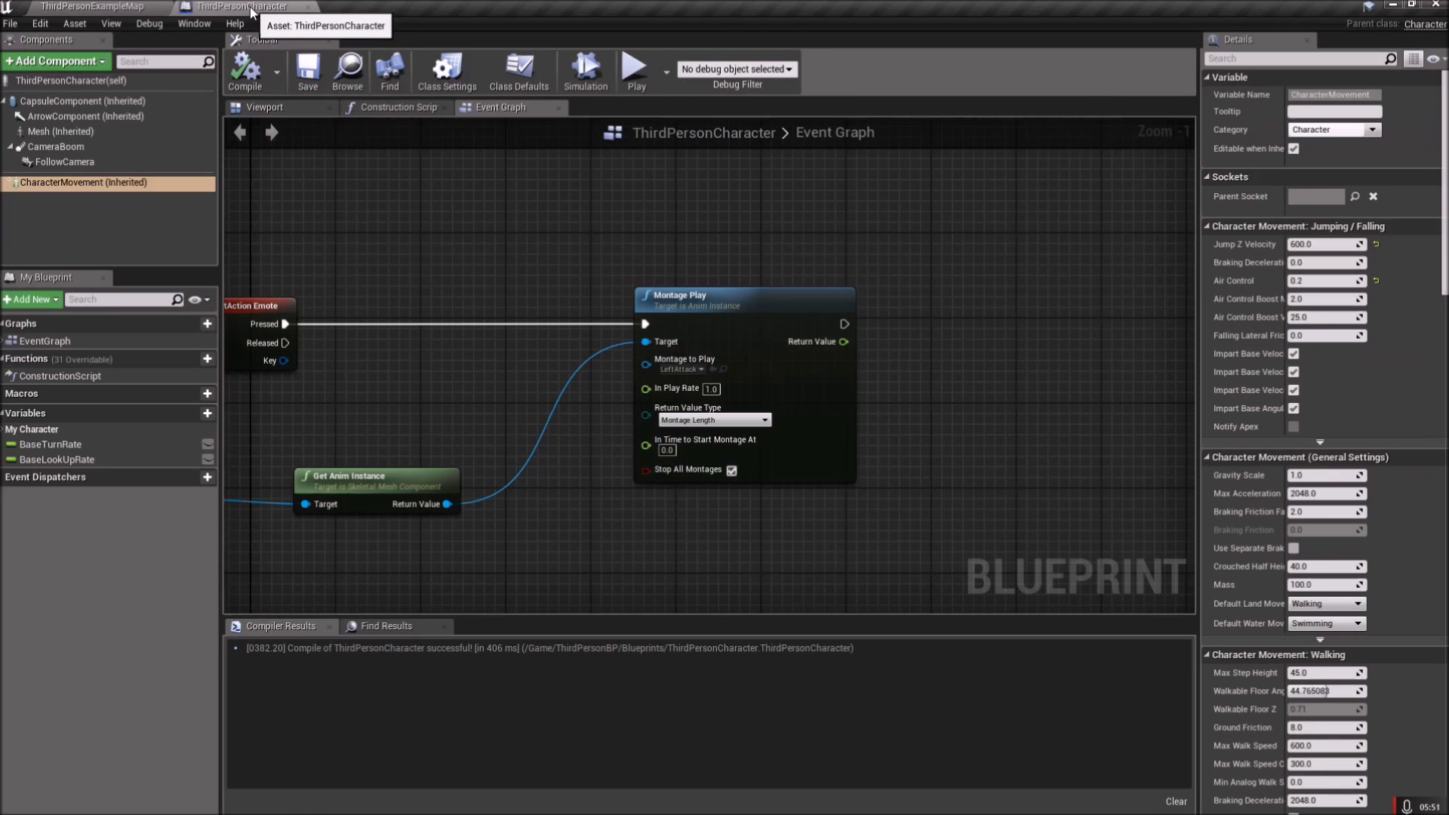
pyautogui.click(679, 369)
pyautogui.write('point')
pyautogui.click(719, 429)
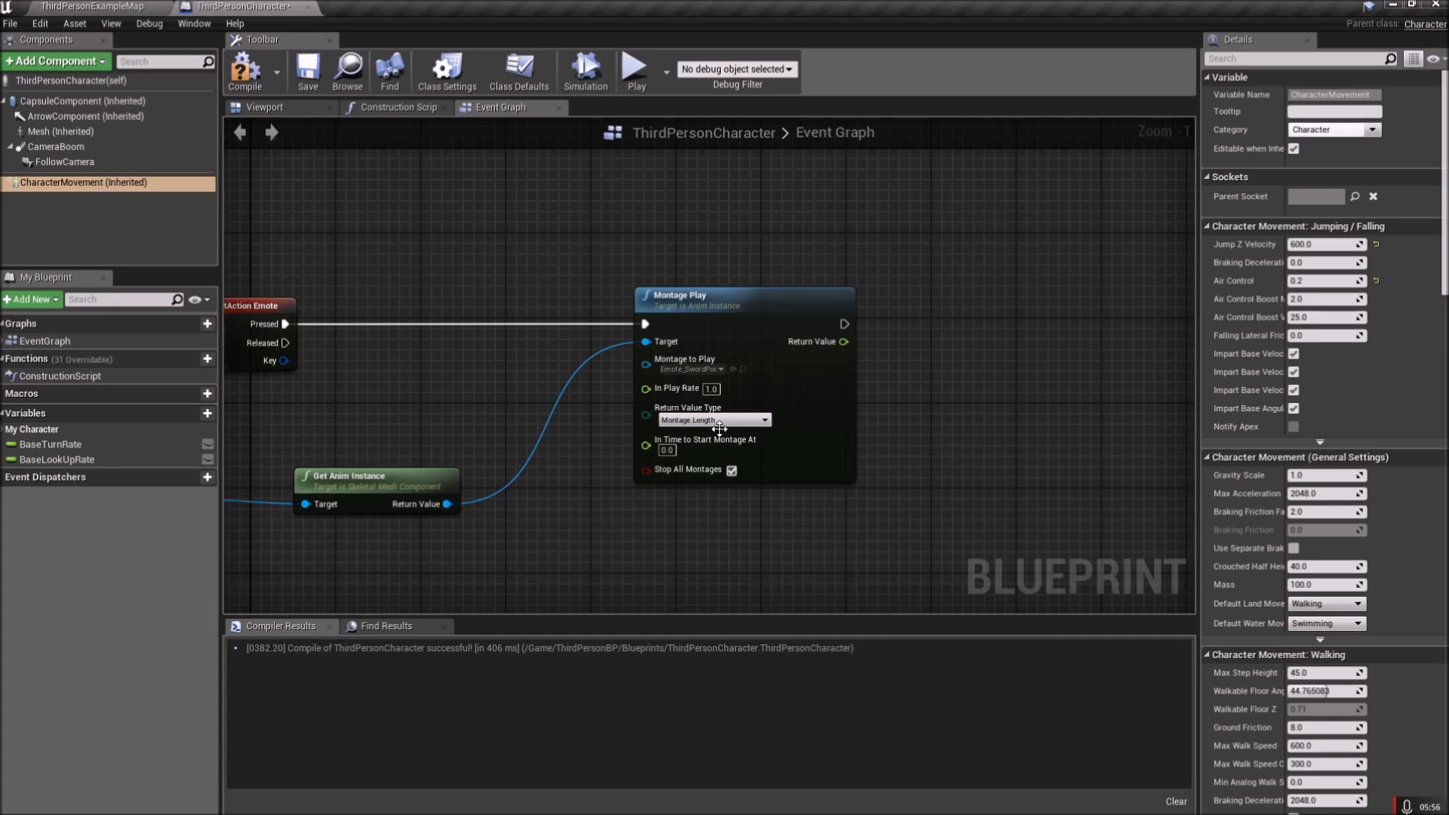
pyautogui.click(244, 76)
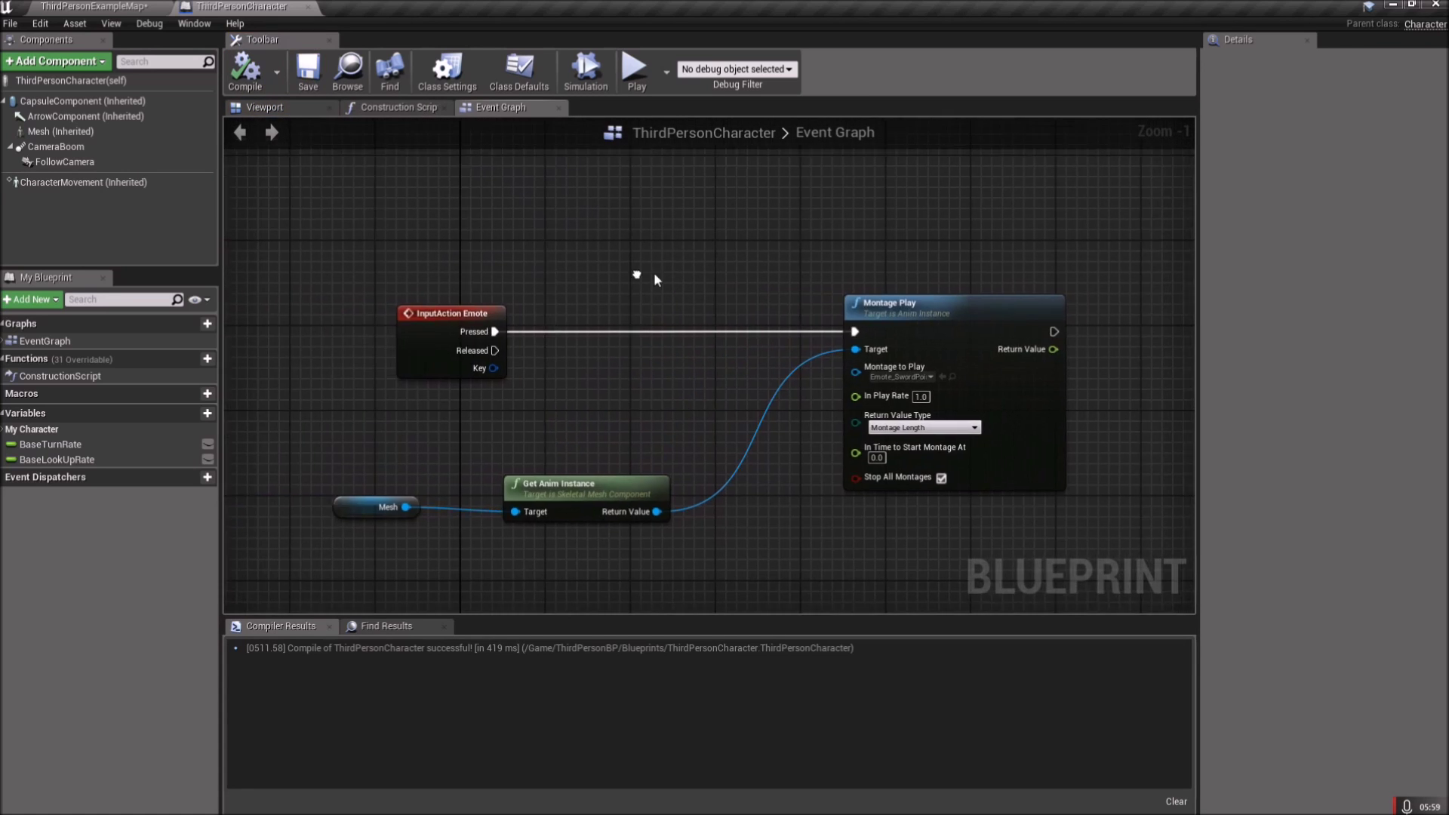
# Return to the level editor, save the current level, and clear the content search
pyautogui.scroll(-3, 655, 279)
pyautogui.moveTo(655, 290); pyautogui.dragTo(621, 525, button='right')
pyautogui.scroll(3, 493, 305)
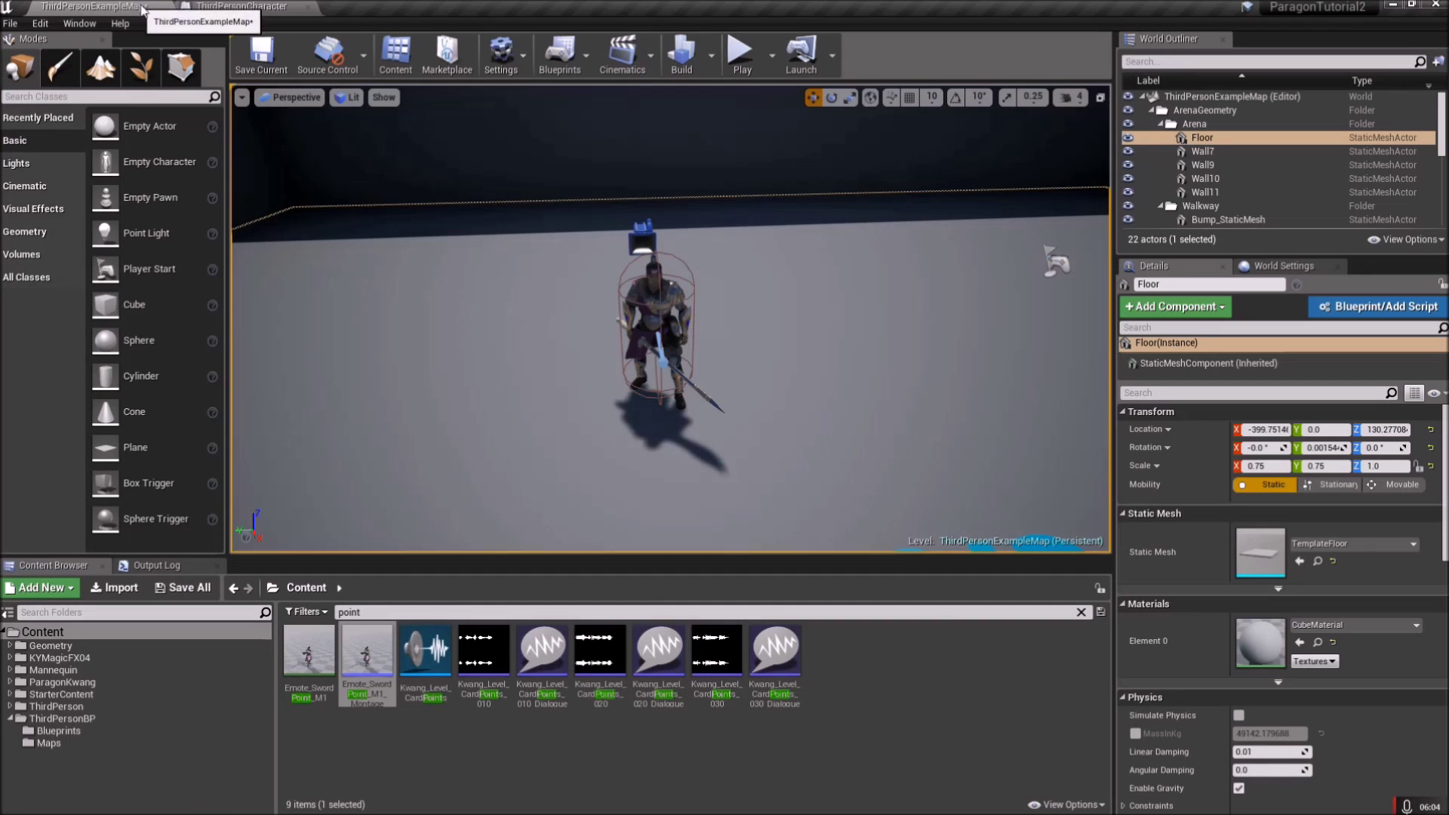
pyautogui.click(262, 54)
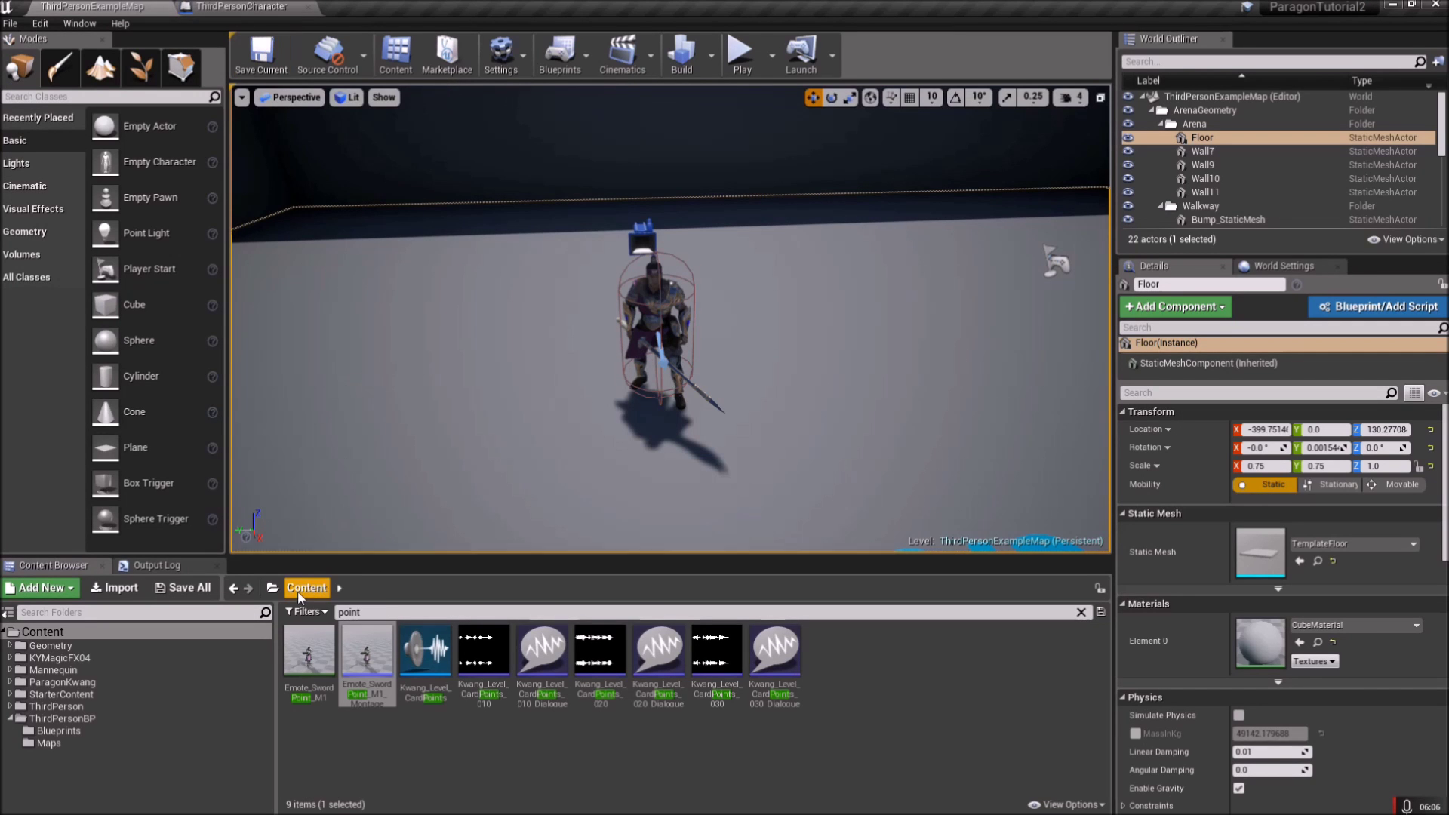
pyautogui.click(1081, 612)
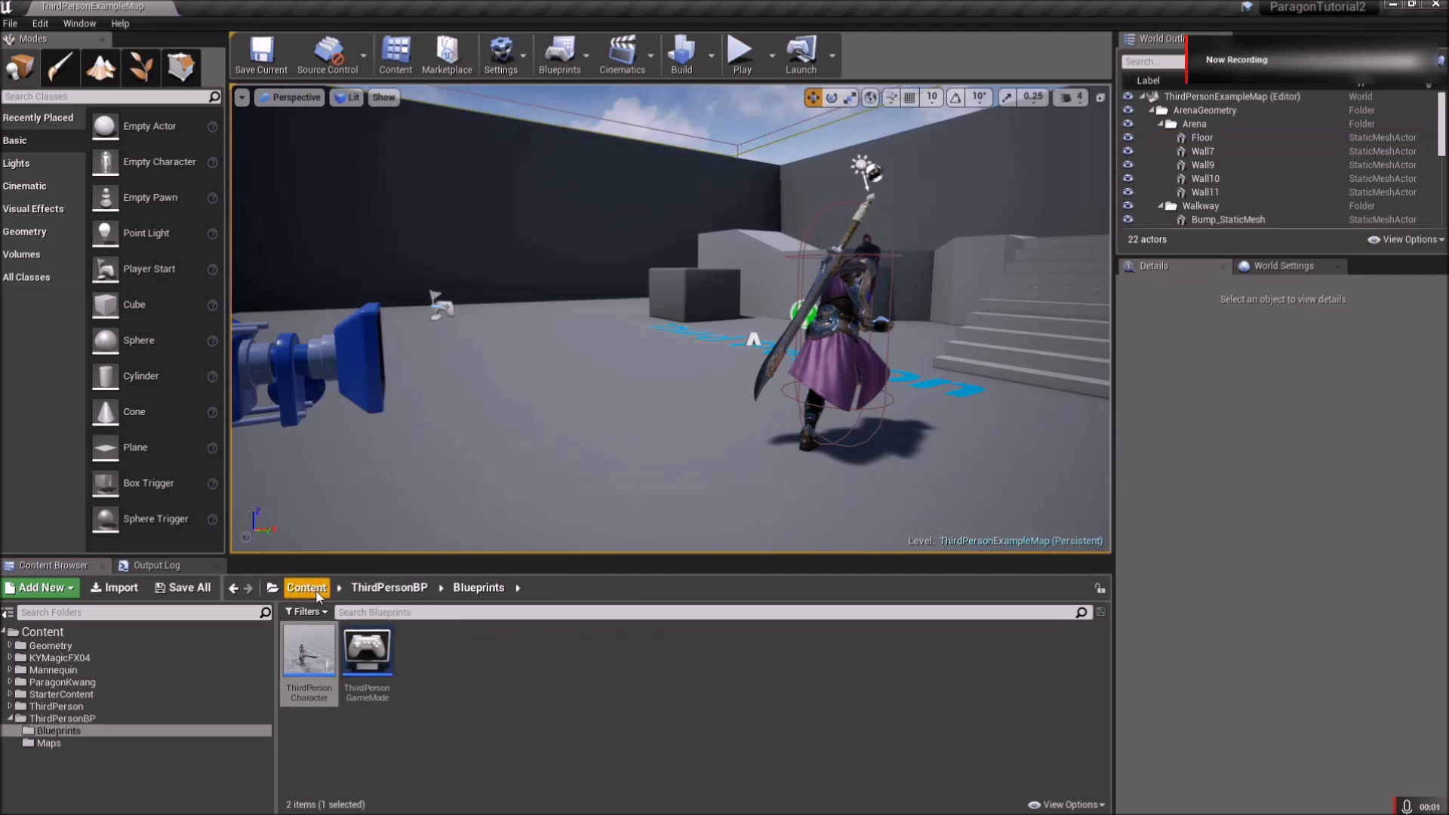
# Open the ThirdPerson_IdleRun_2D blend space from Content/Mannequin/Animations and preview it at speed 0
pyautogui.click(306, 587)
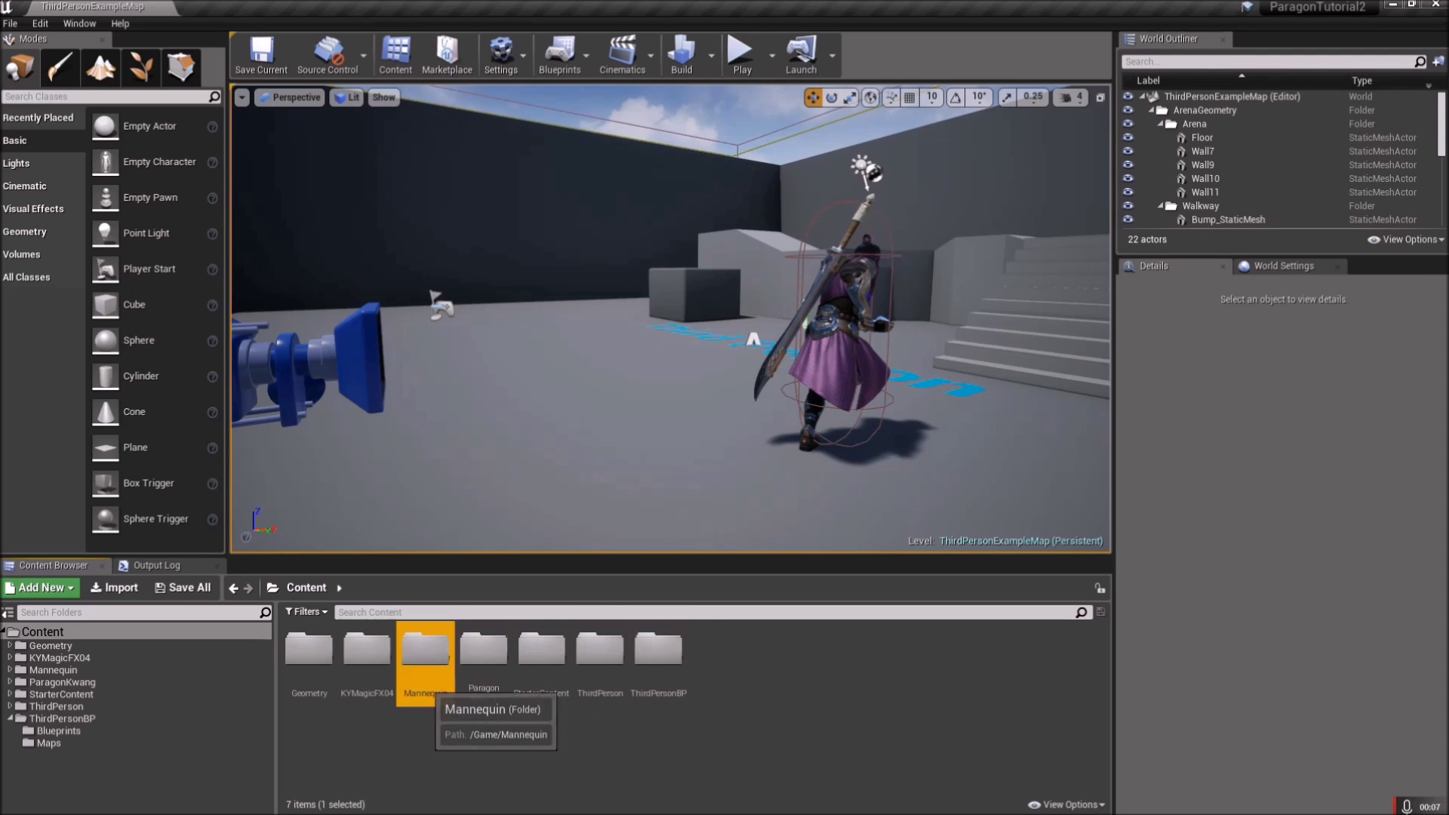
pyautogui.doubleClick(426, 683)
pyautogui.doubleClick(309, 650)
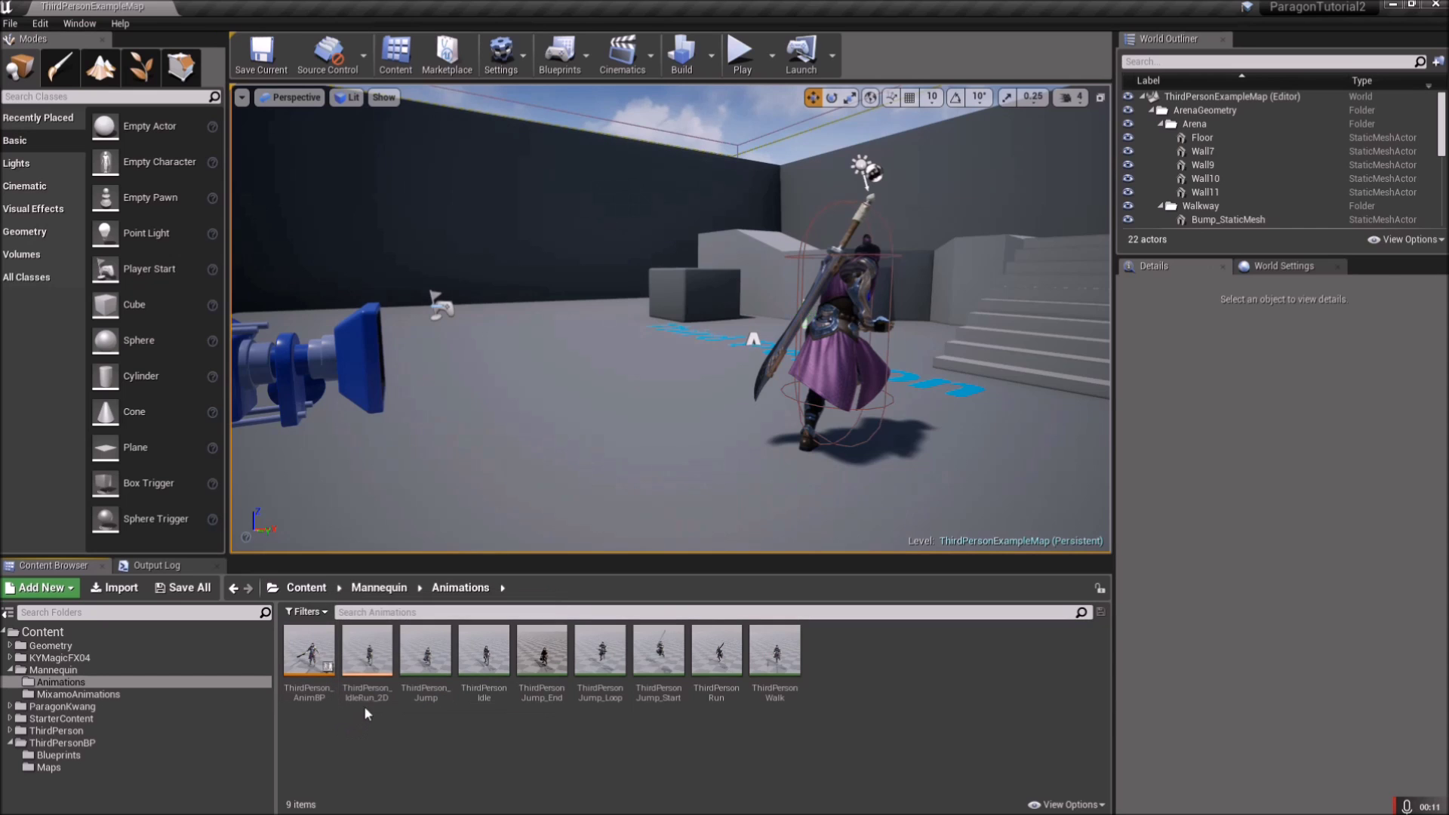
pyautogui.doubleClick(367, 651)
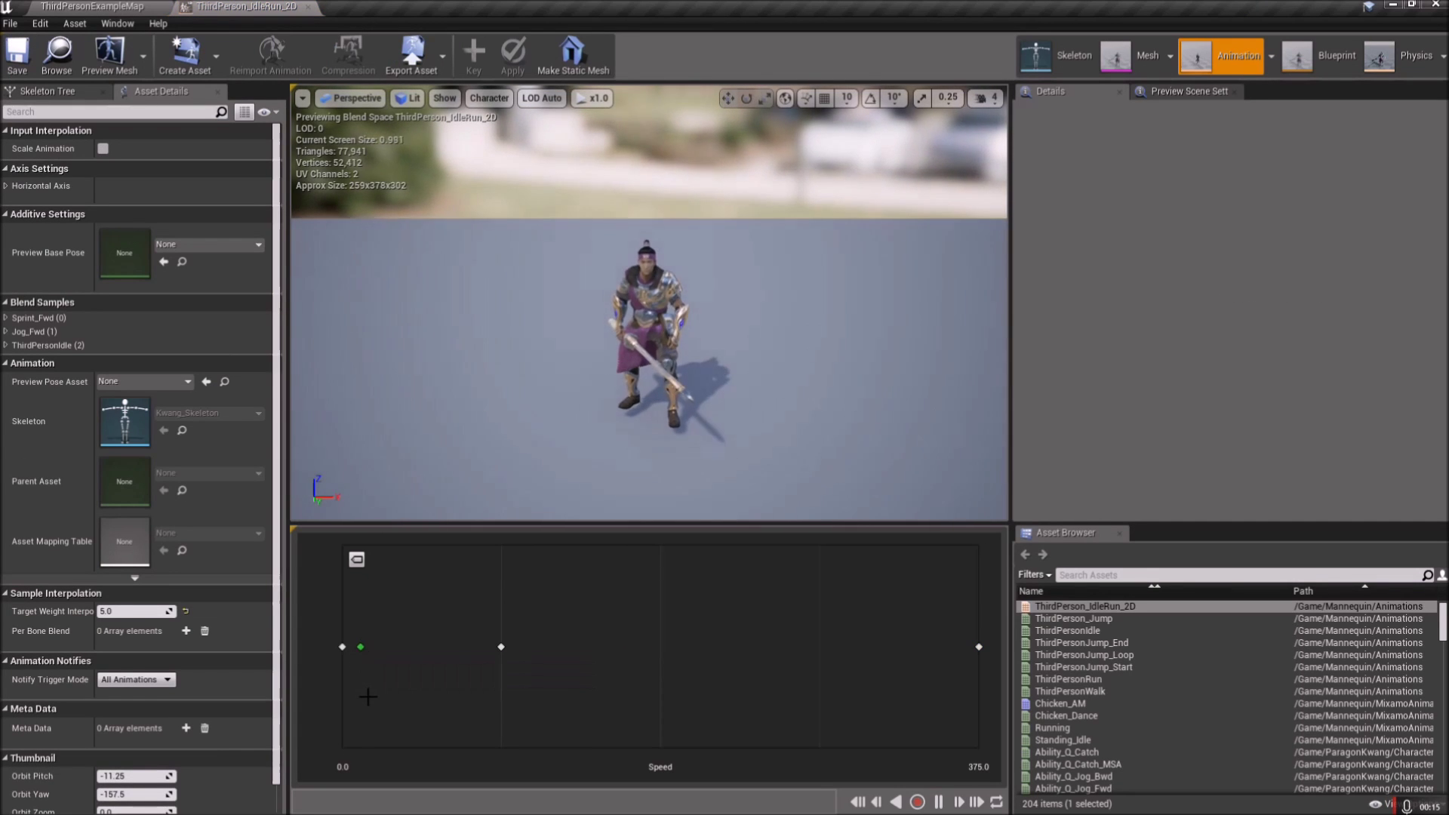
pyautogui.moveTo(361, 647)
pyautogui.mouseDown()
pyautogui.moveTo(341, 646)
pyautogui.moveTo(422, 647)
pyautogui.moveTo(343, 650)
pyautogui.mouseUp()
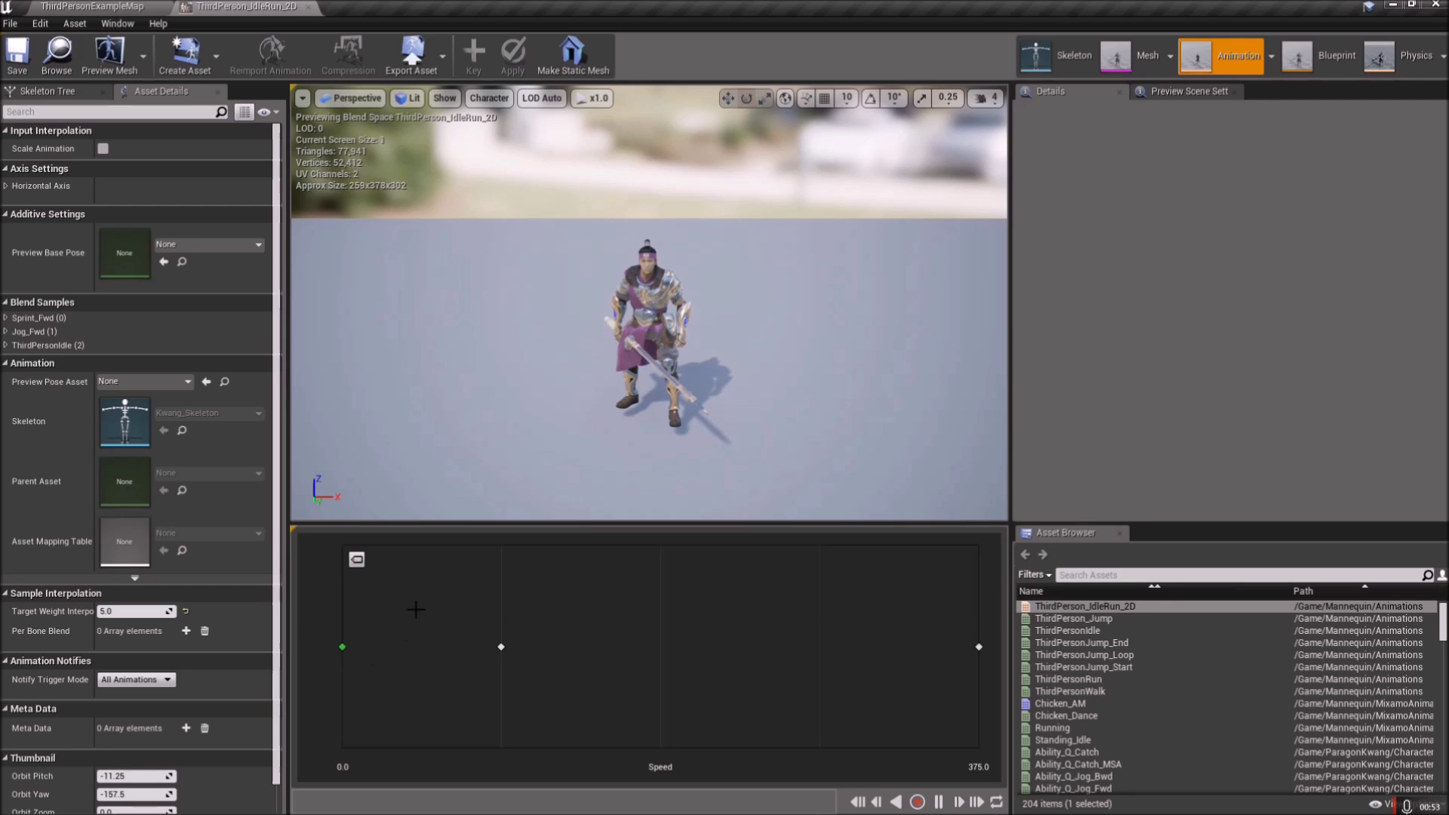
# Find the Paragon Kwang Idle animation and replace the blend space sample at speed 0 with it, then preview that point
pyautogui.click(1088, 575)
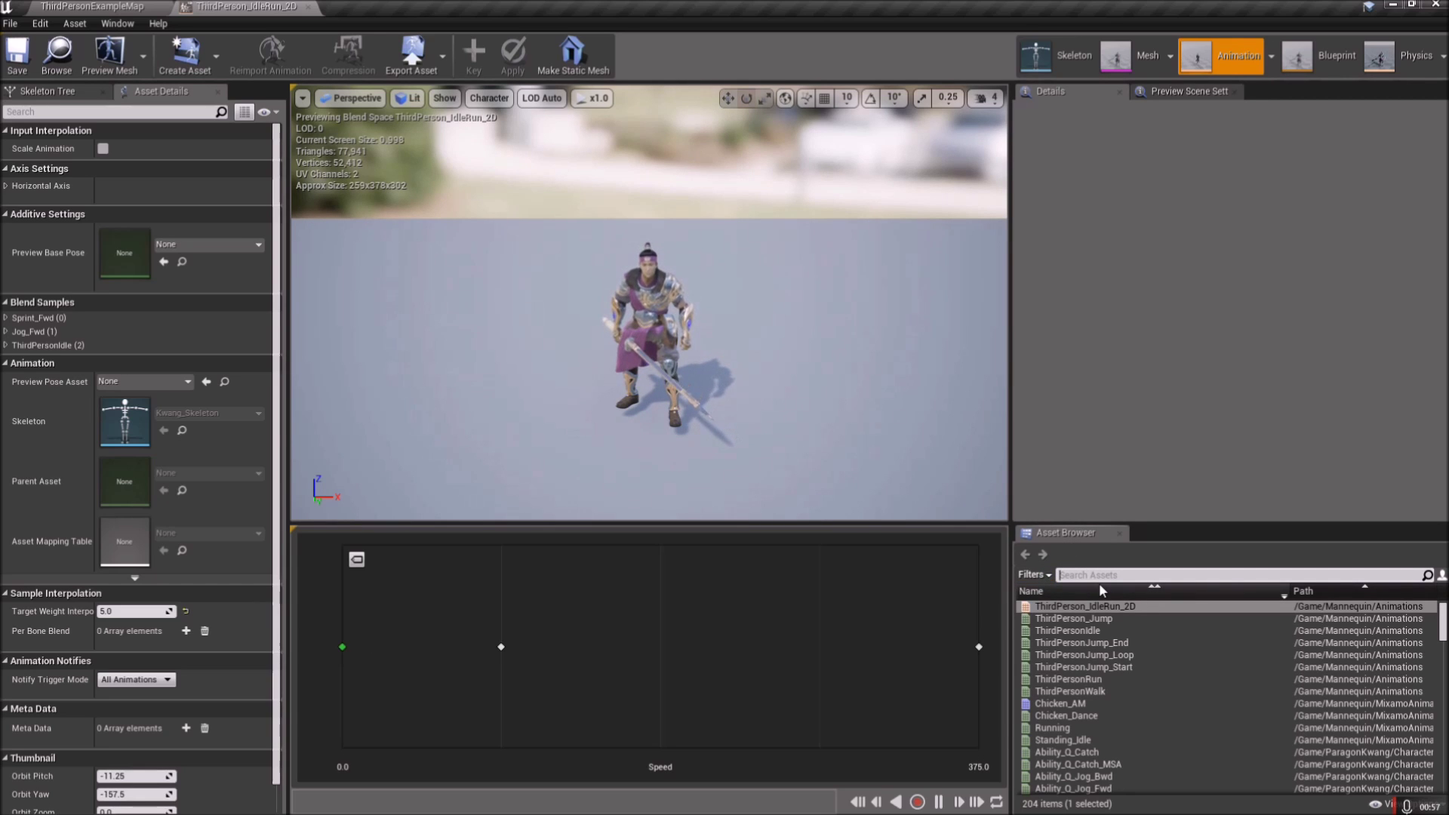
pyautogui.write('idl')
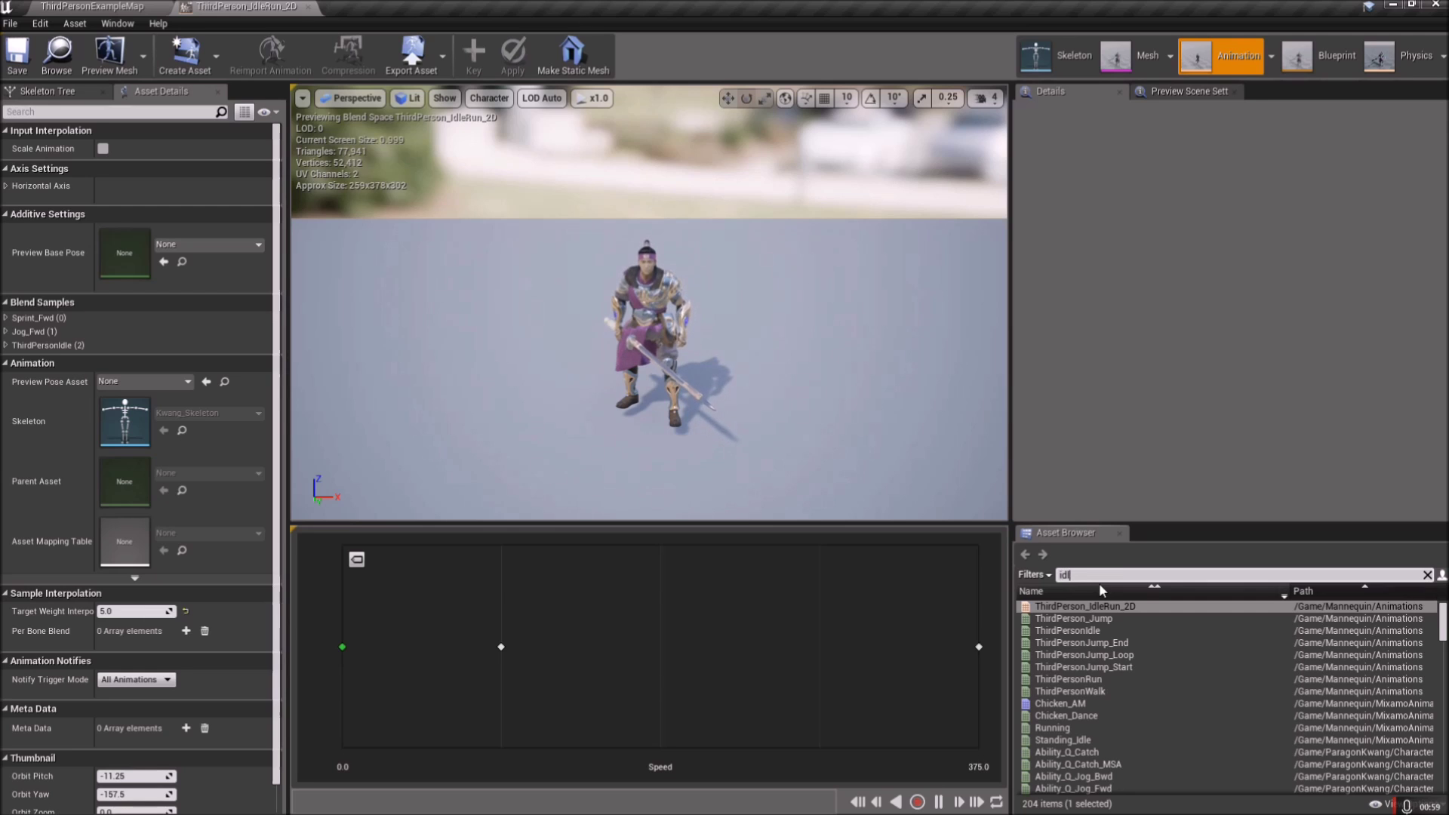
pyautogui.write('e')
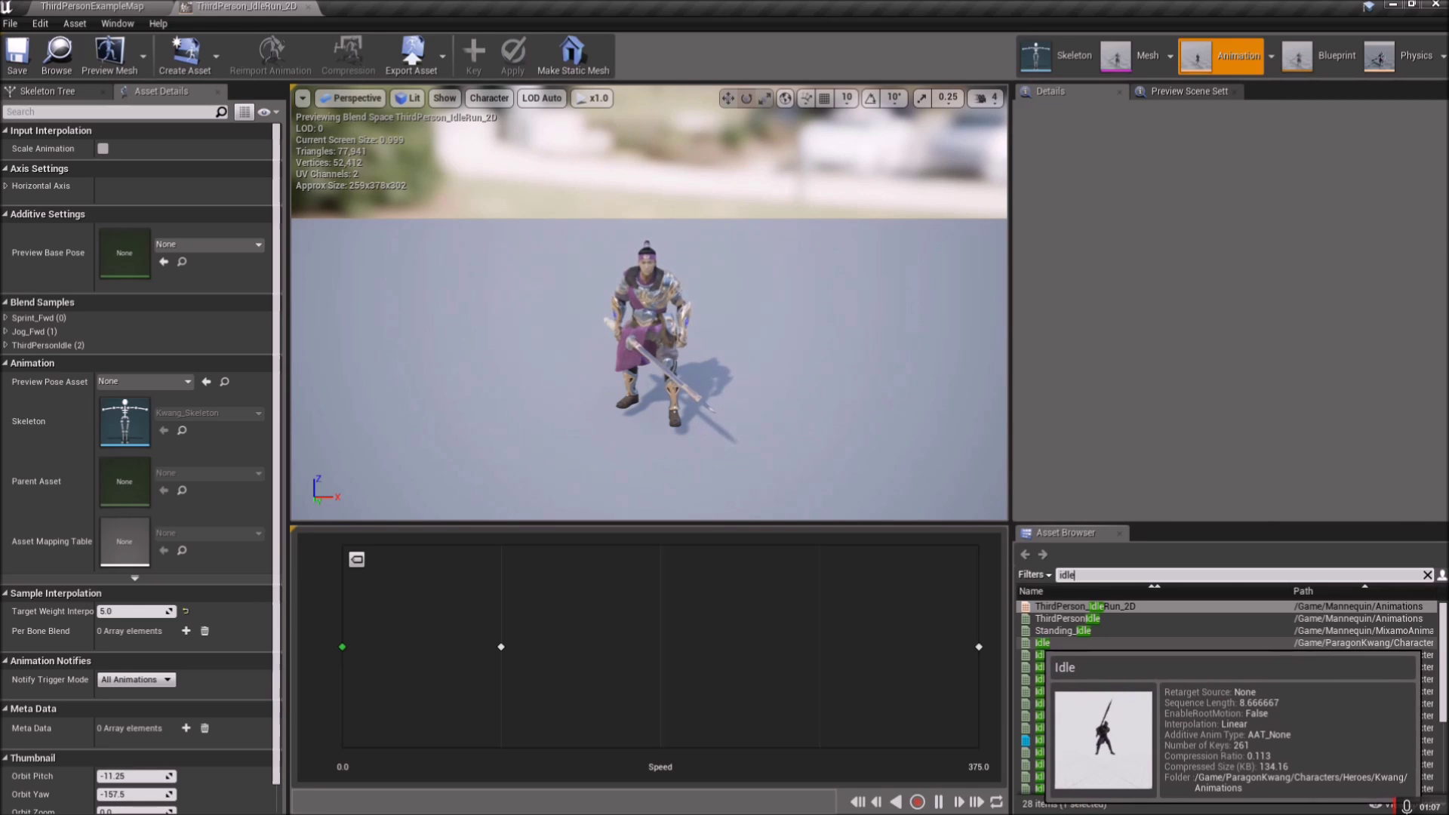
pyautogui.moveTo(1046, 642)
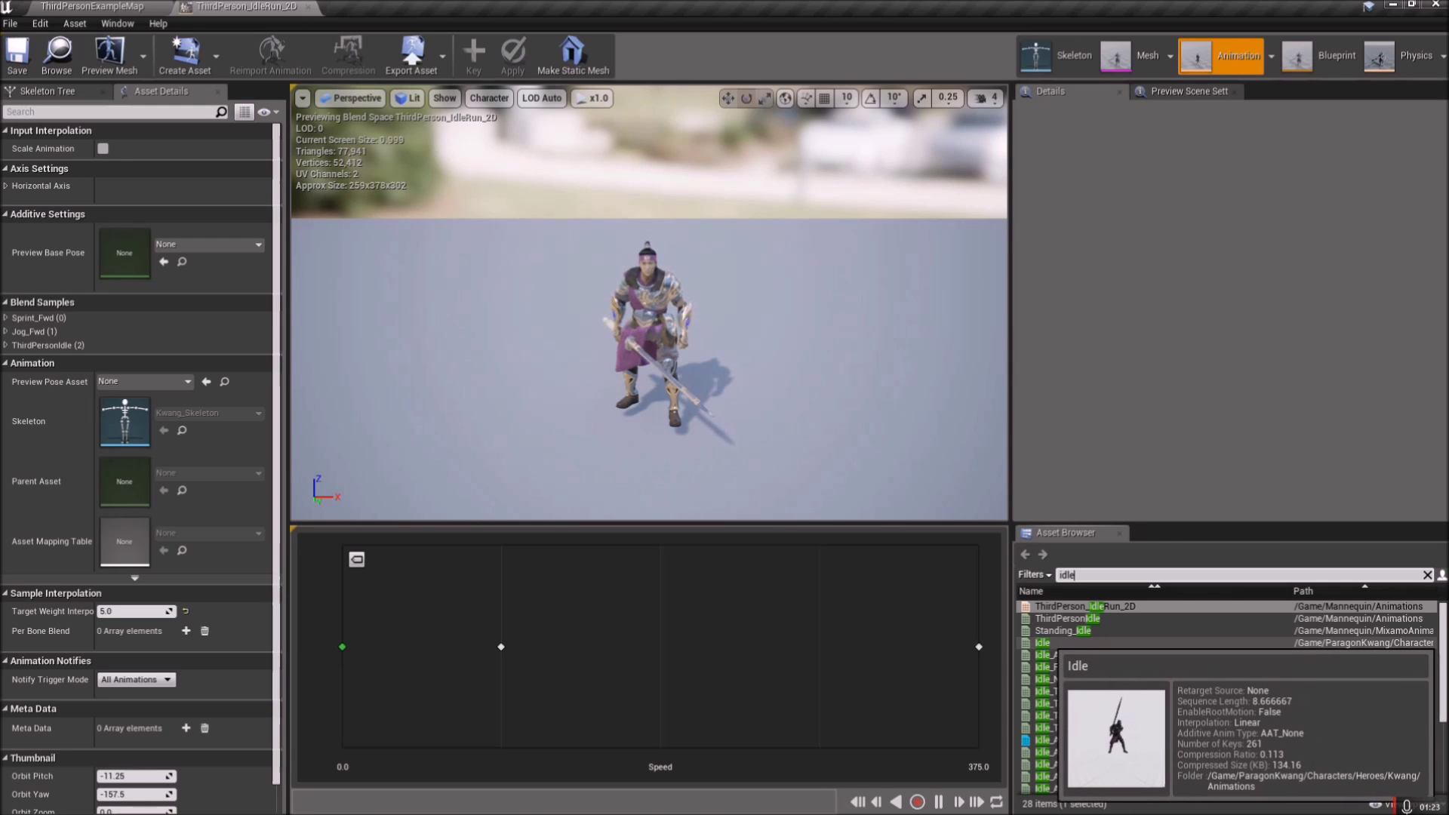
pyautogui.moveTo(1043, 642); pyautogui.dragTo(346, 649)
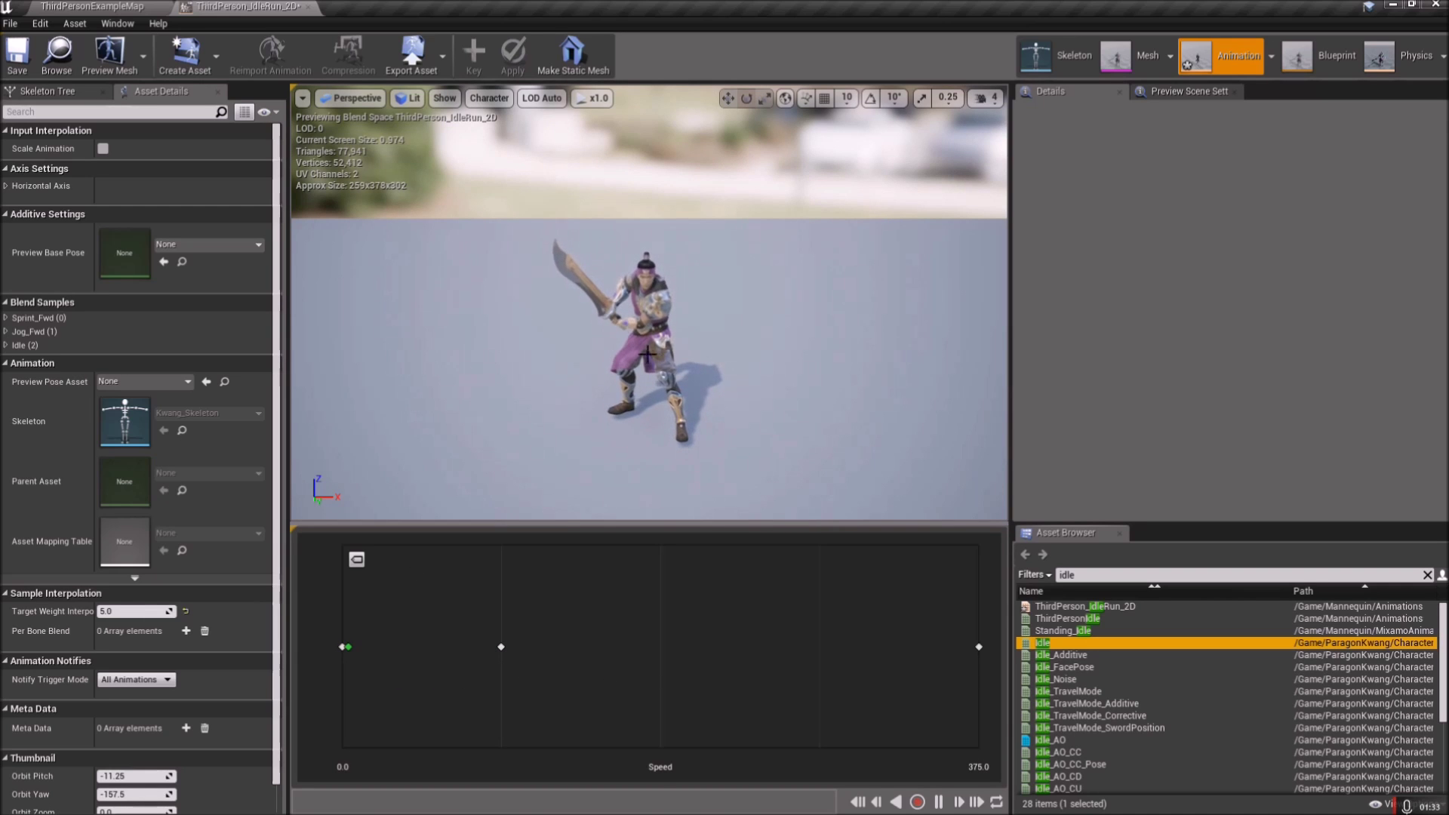
pyautogui.click(343, 648)
# Find Jog_Fwd using the search "fwd", add it at the middle of the Speed axis, and delete the Jog_Fwd sample at speed 93.75
pyautogui.click(1072, 576)
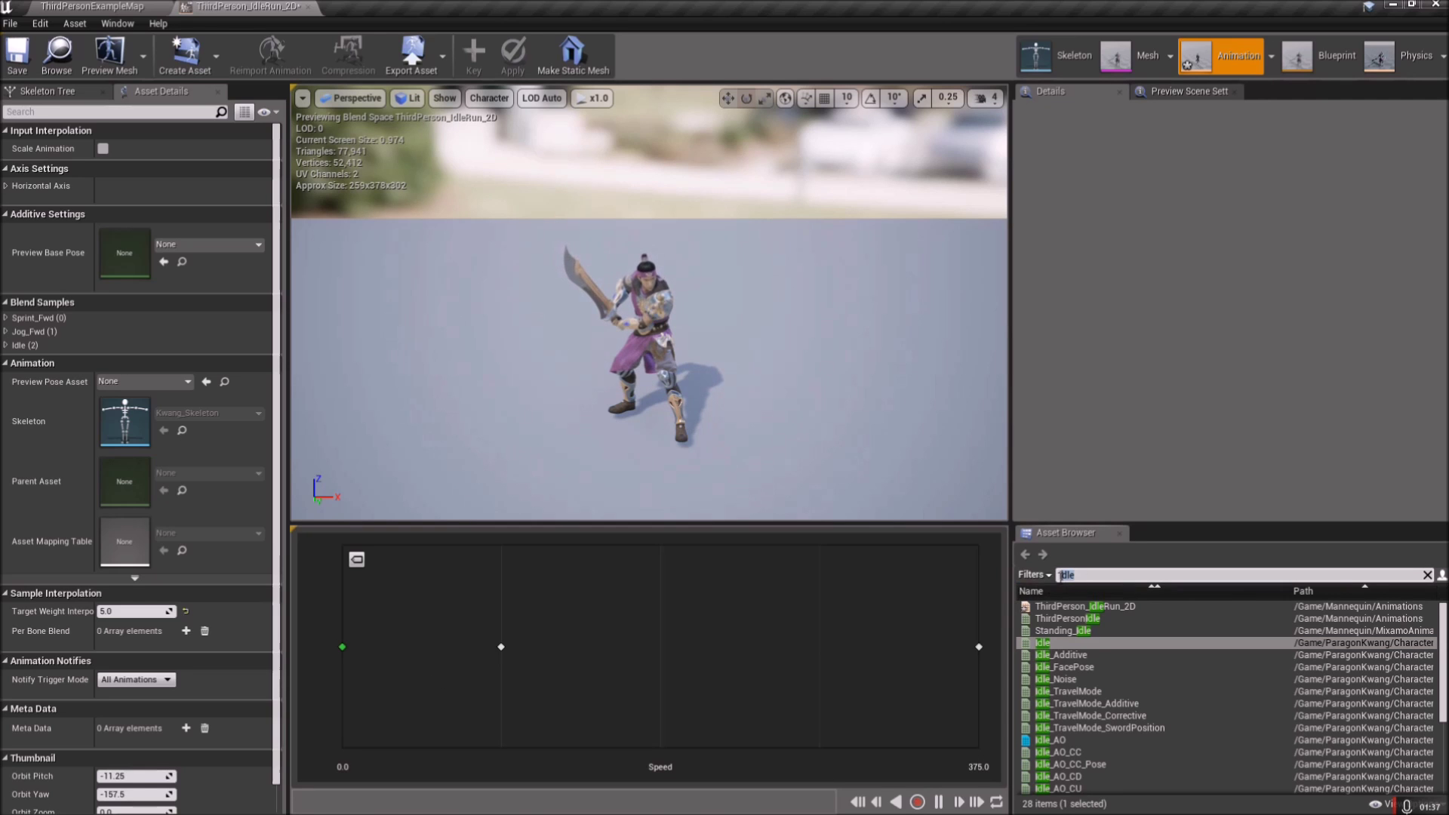
pyautogui.write('fwd')
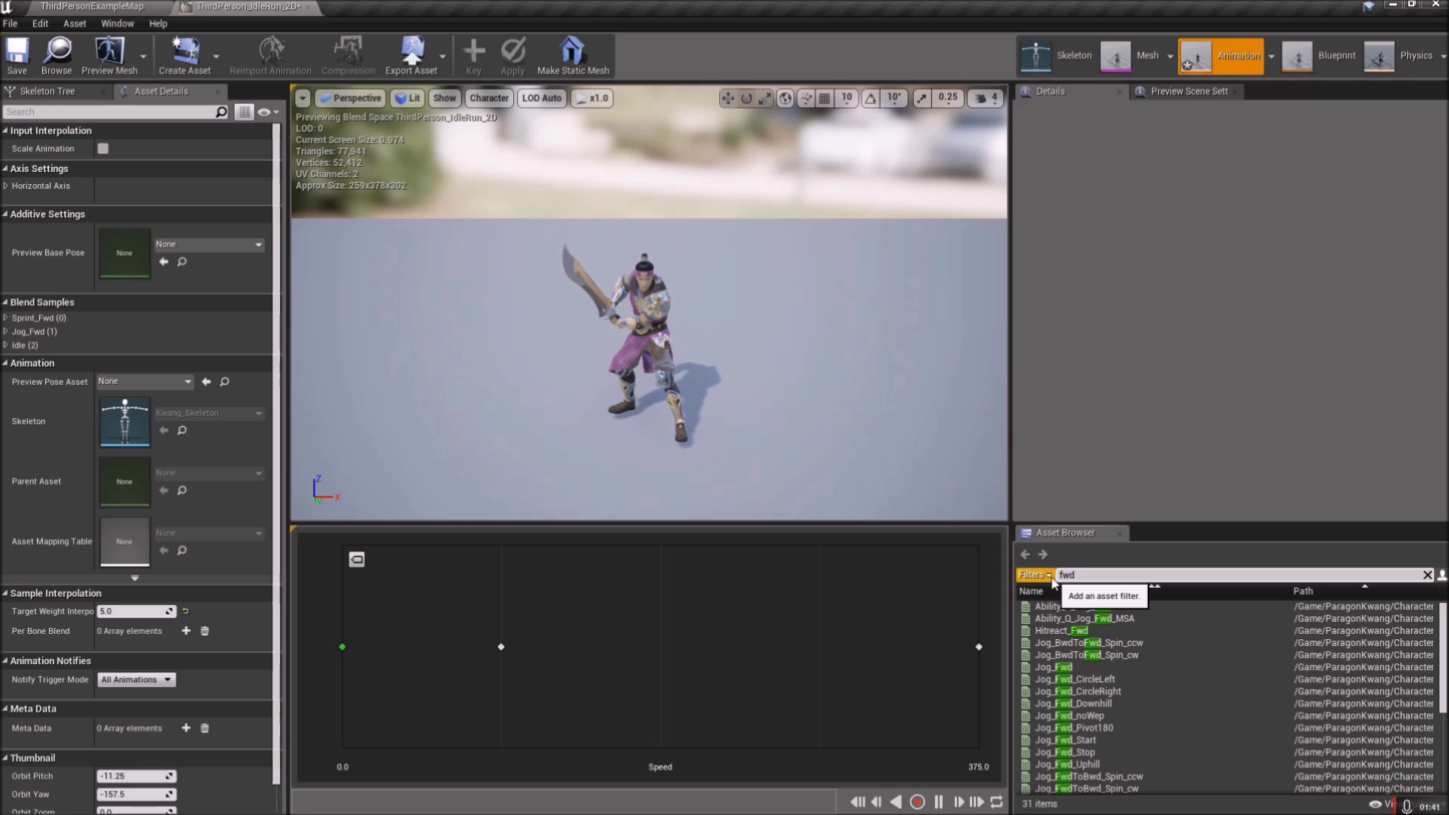
pyautogui.moveTo(1053, 668)
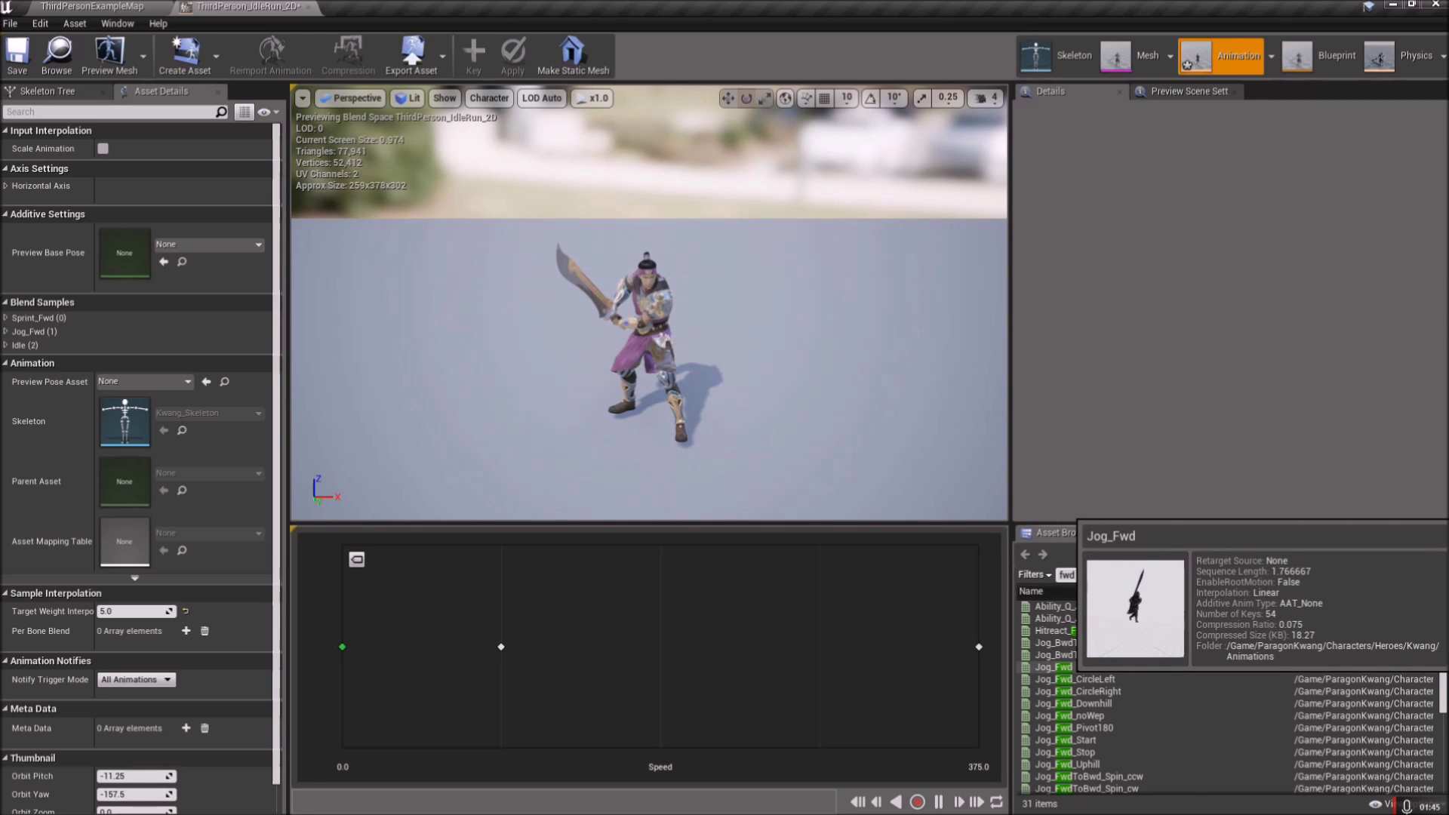
pyautogui.moveTo(1053, 667); pyautogui.dragTo(677, 638)
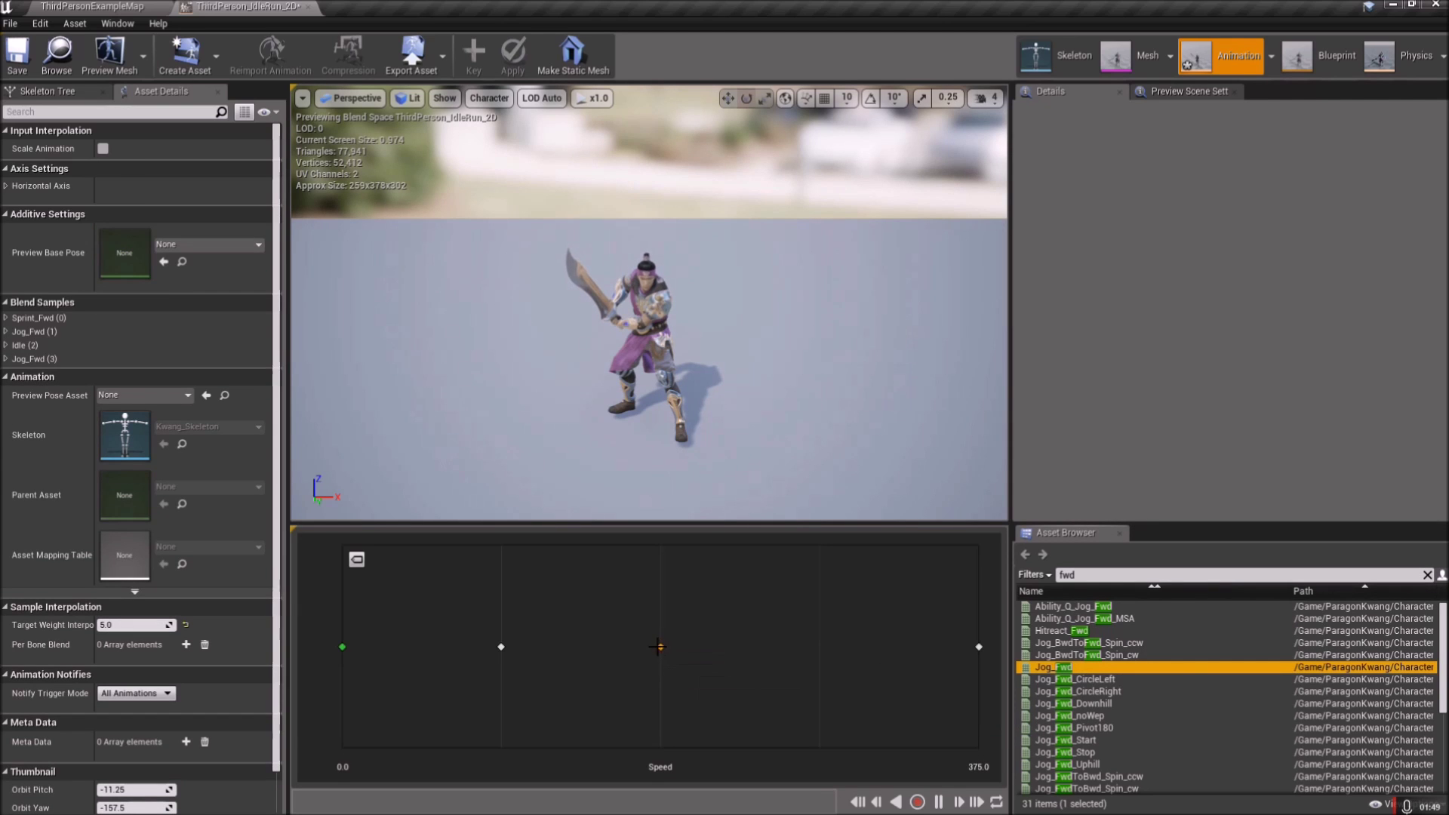
pyautogui.click(502, 647)
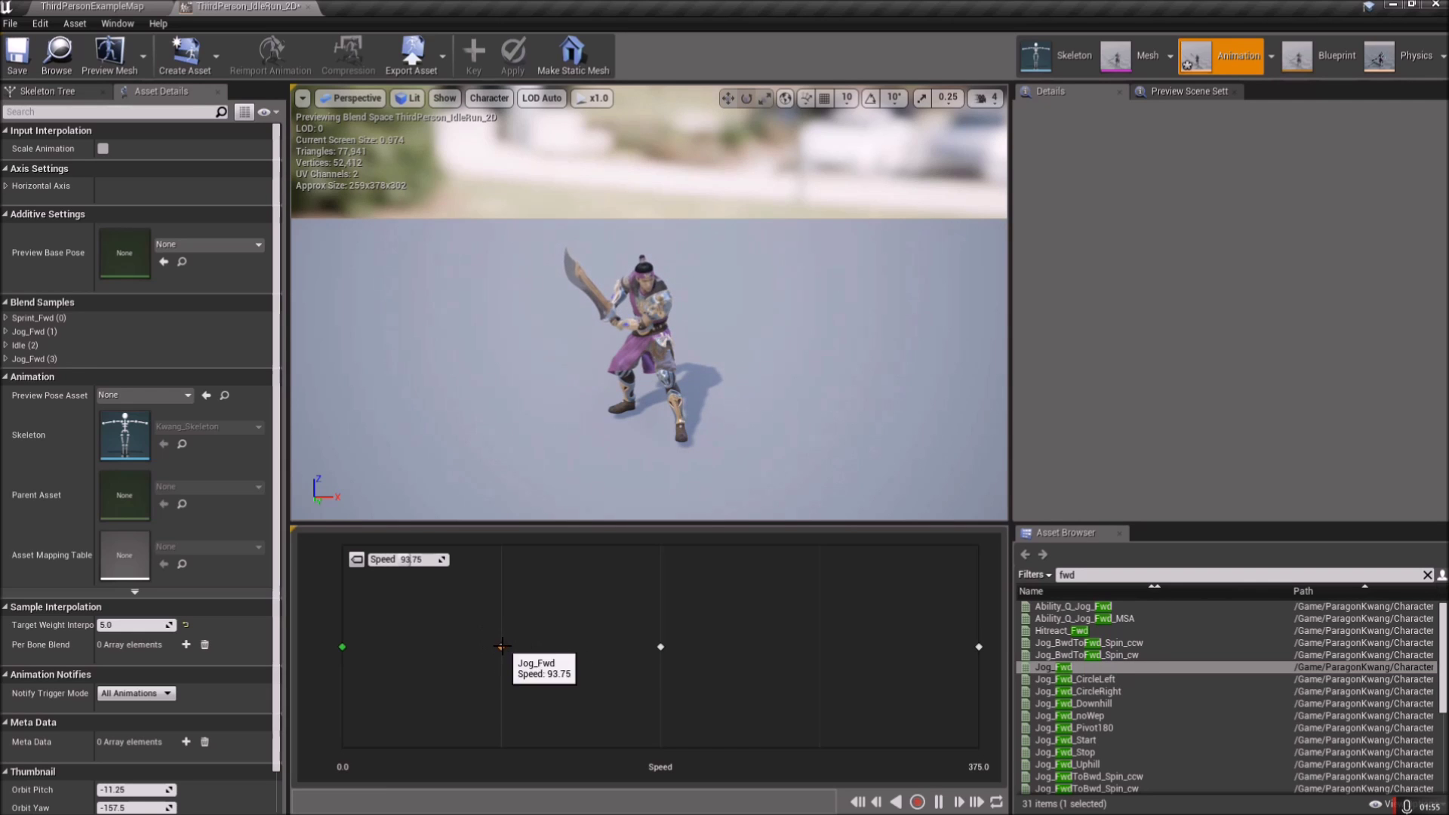
pyautogui.press('Delete')
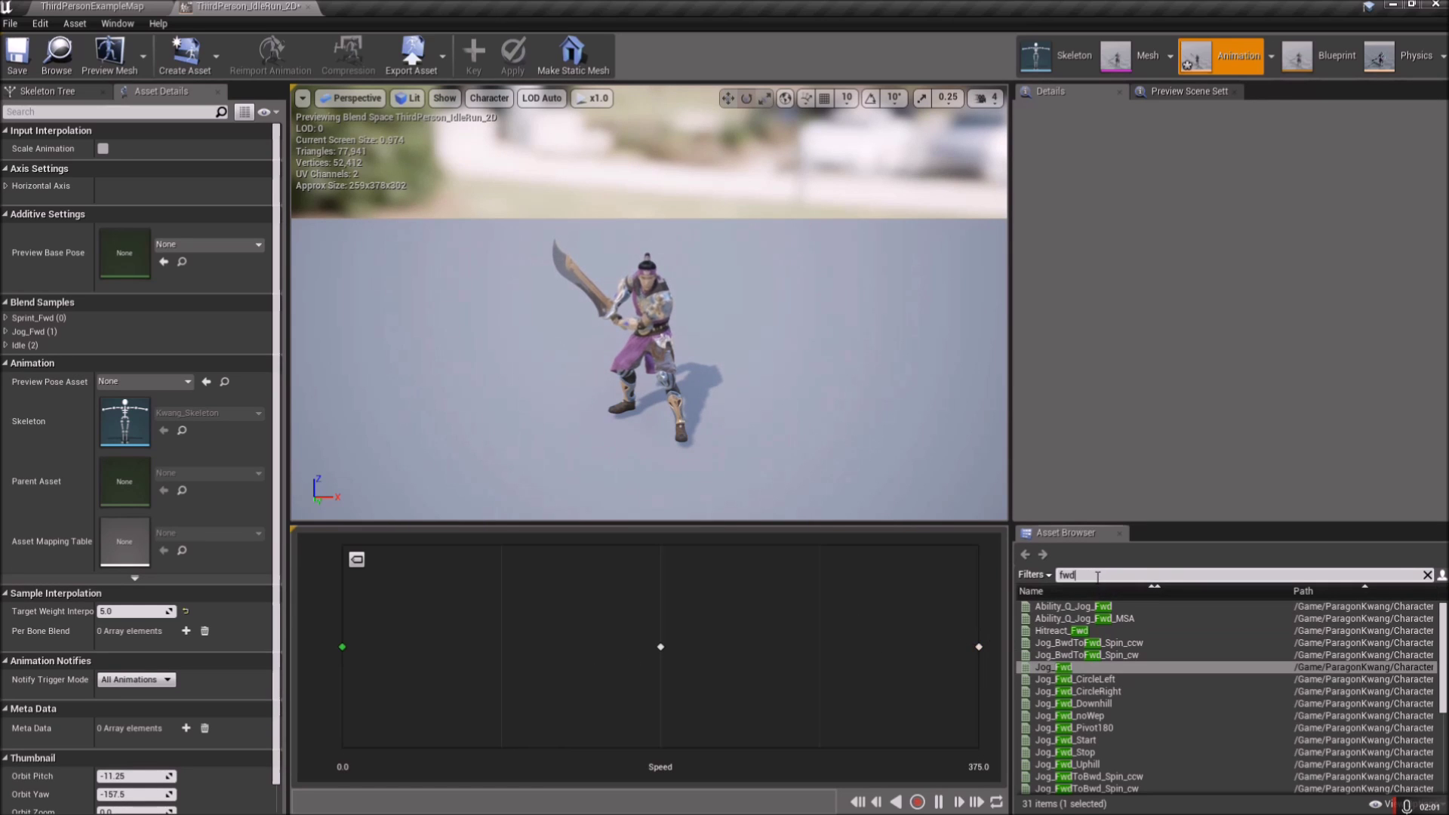
# Assign the Kwang Sprint_Fwd animation to the sample at speed 375 and save the blend space
pyautogui.click(1072, 575)
pyautogui.click(1118, 577)
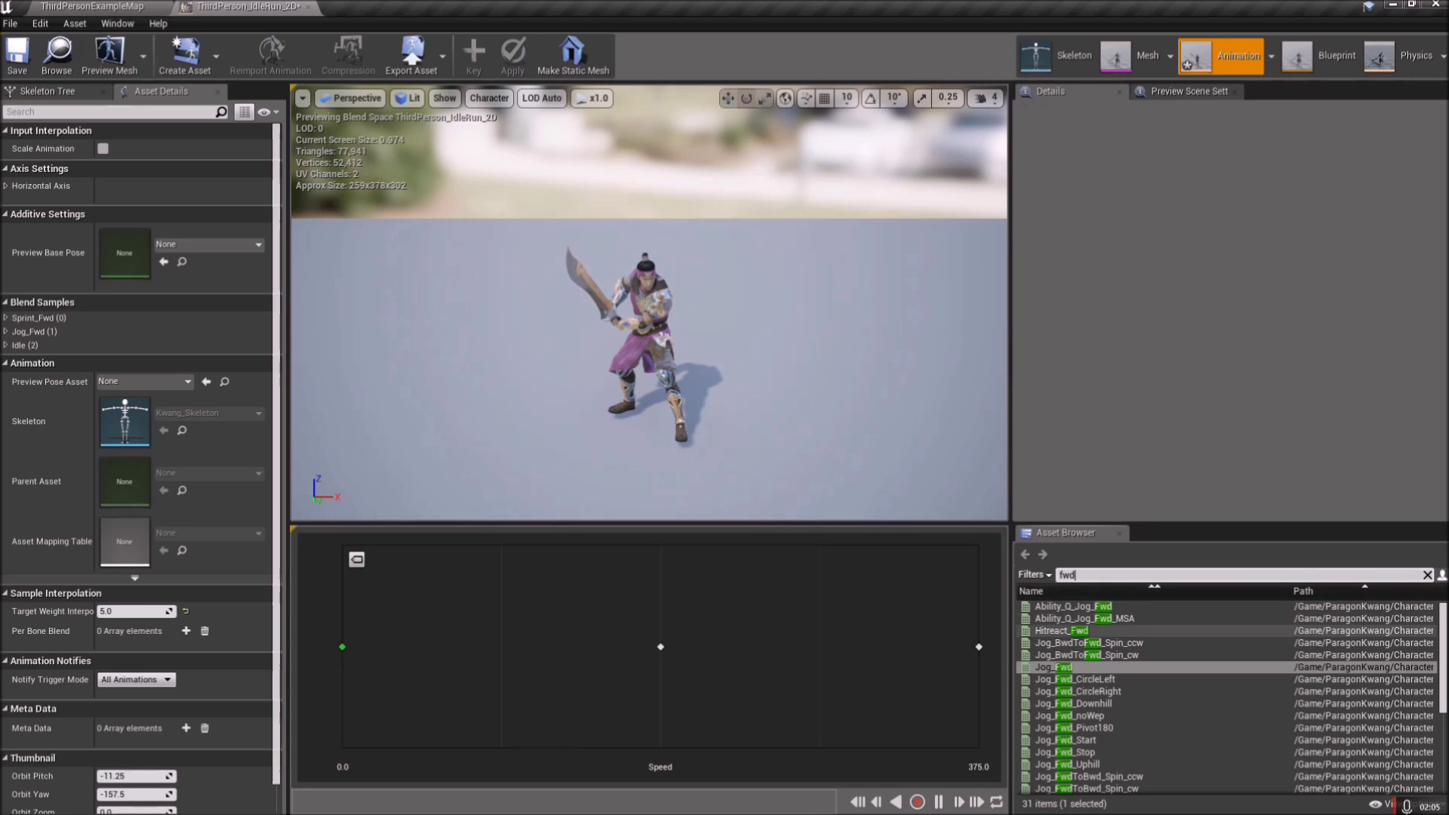
pyautogui.scroll(-1, 1057, 676)
pyautogui.scroll(-2, 1079, 683)
pyautogui.scroll(-2, 1080, 683)
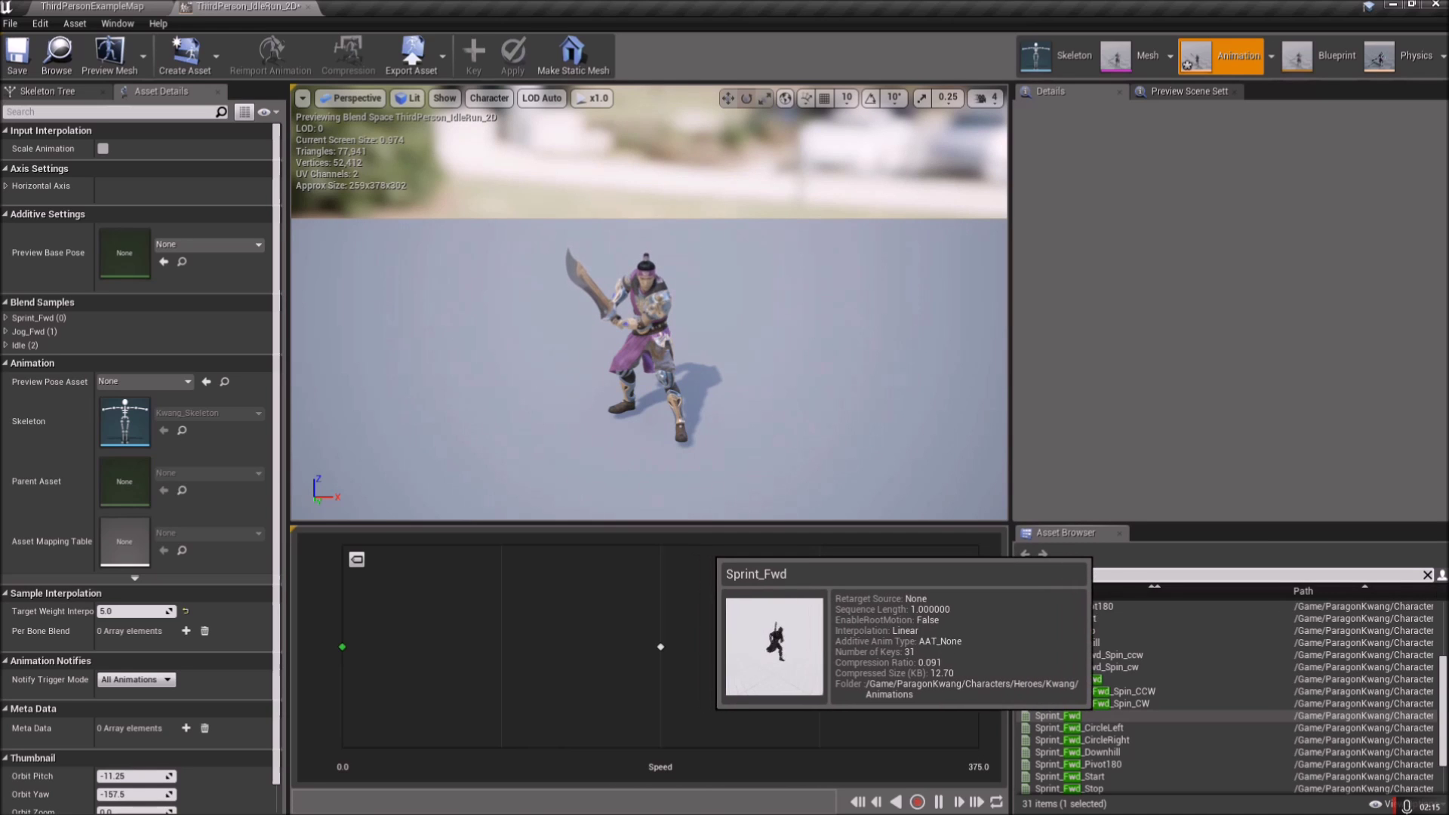
pyautogui.moveTo(1056, 716); pyautogui.dragTo(979, 646)
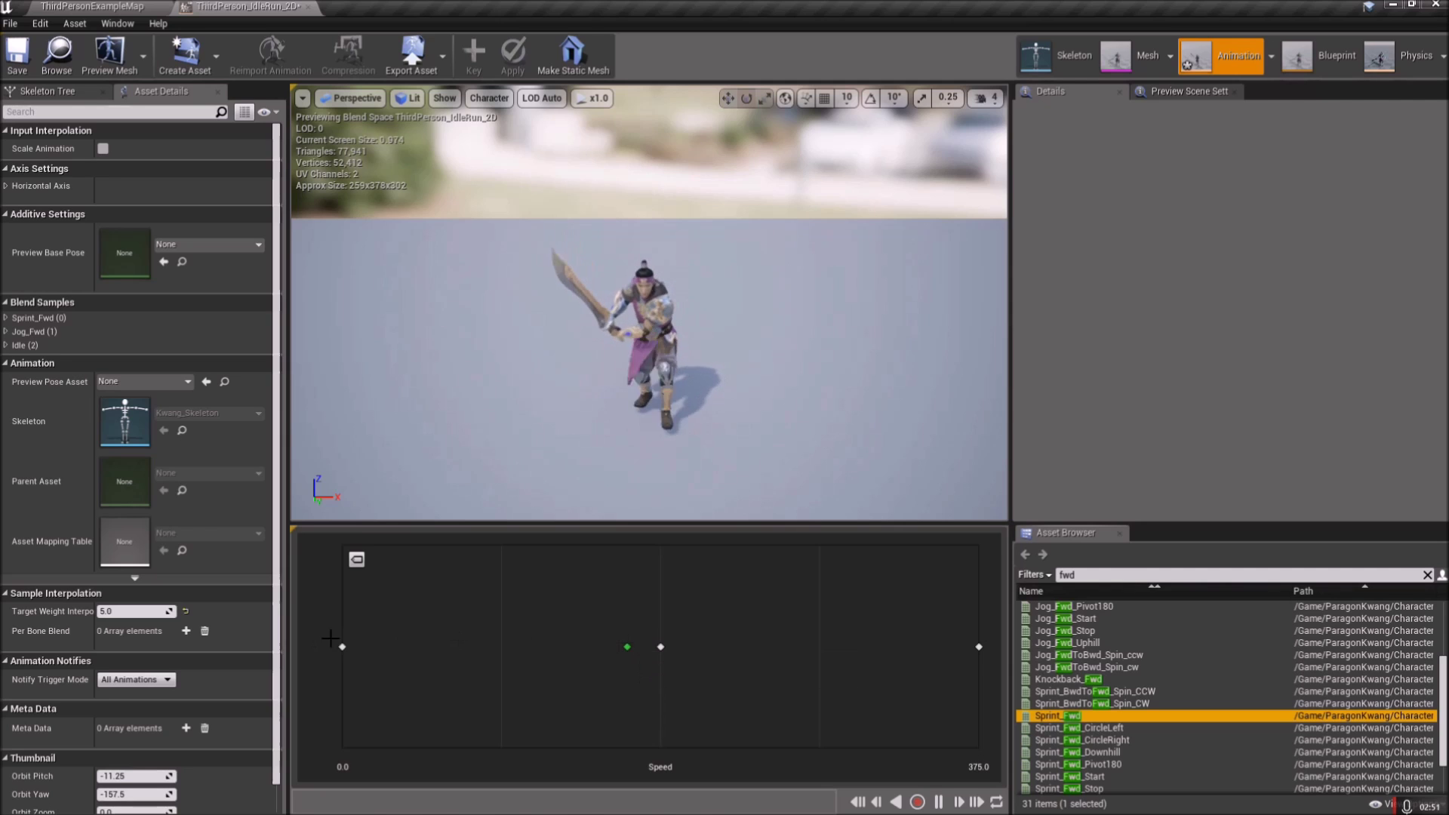
pyautogui.click(17, 53)
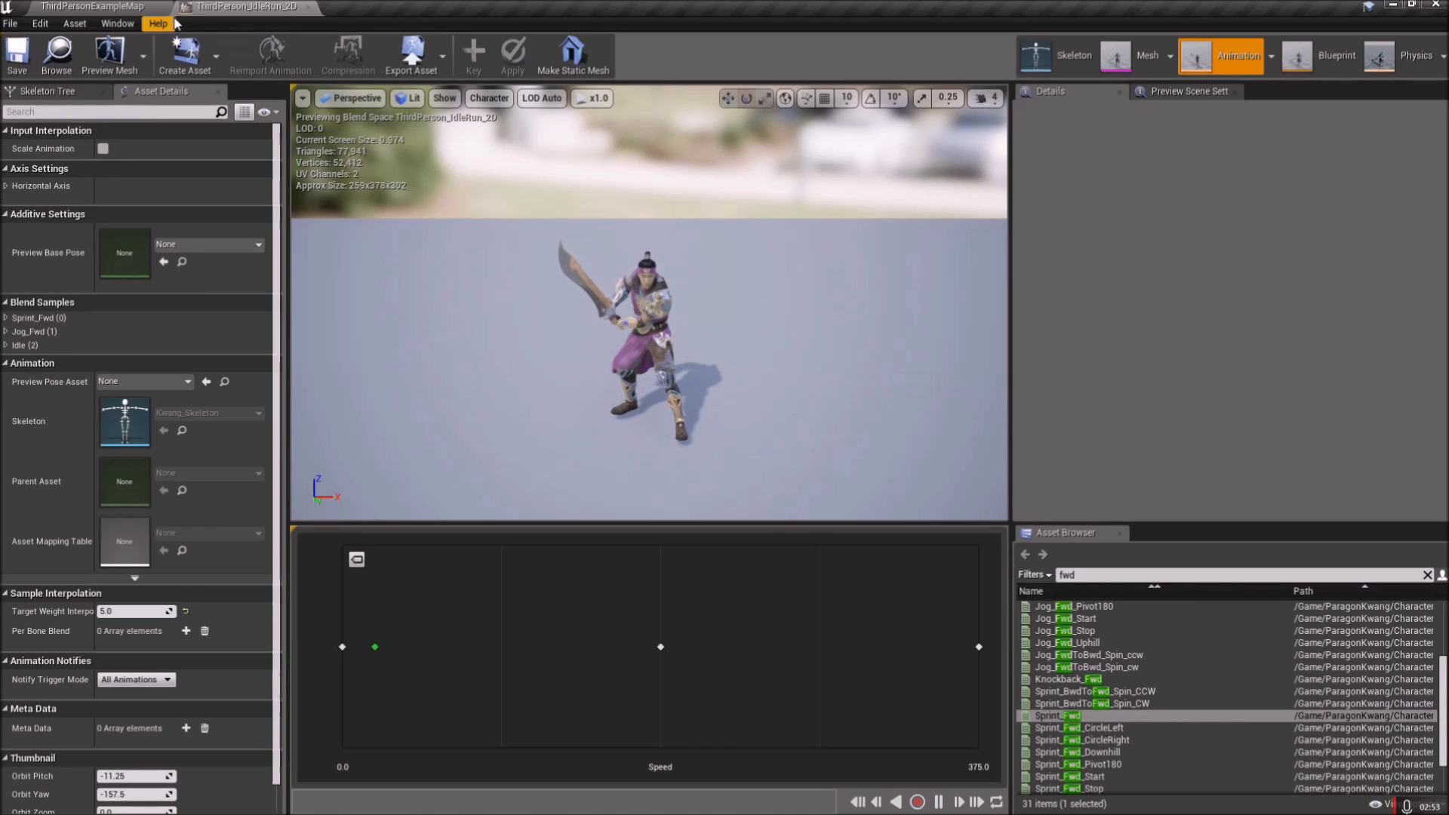
# Close the blend space editor and go back to the root Content folder in the level editor
pyautogui.click(307, 6)
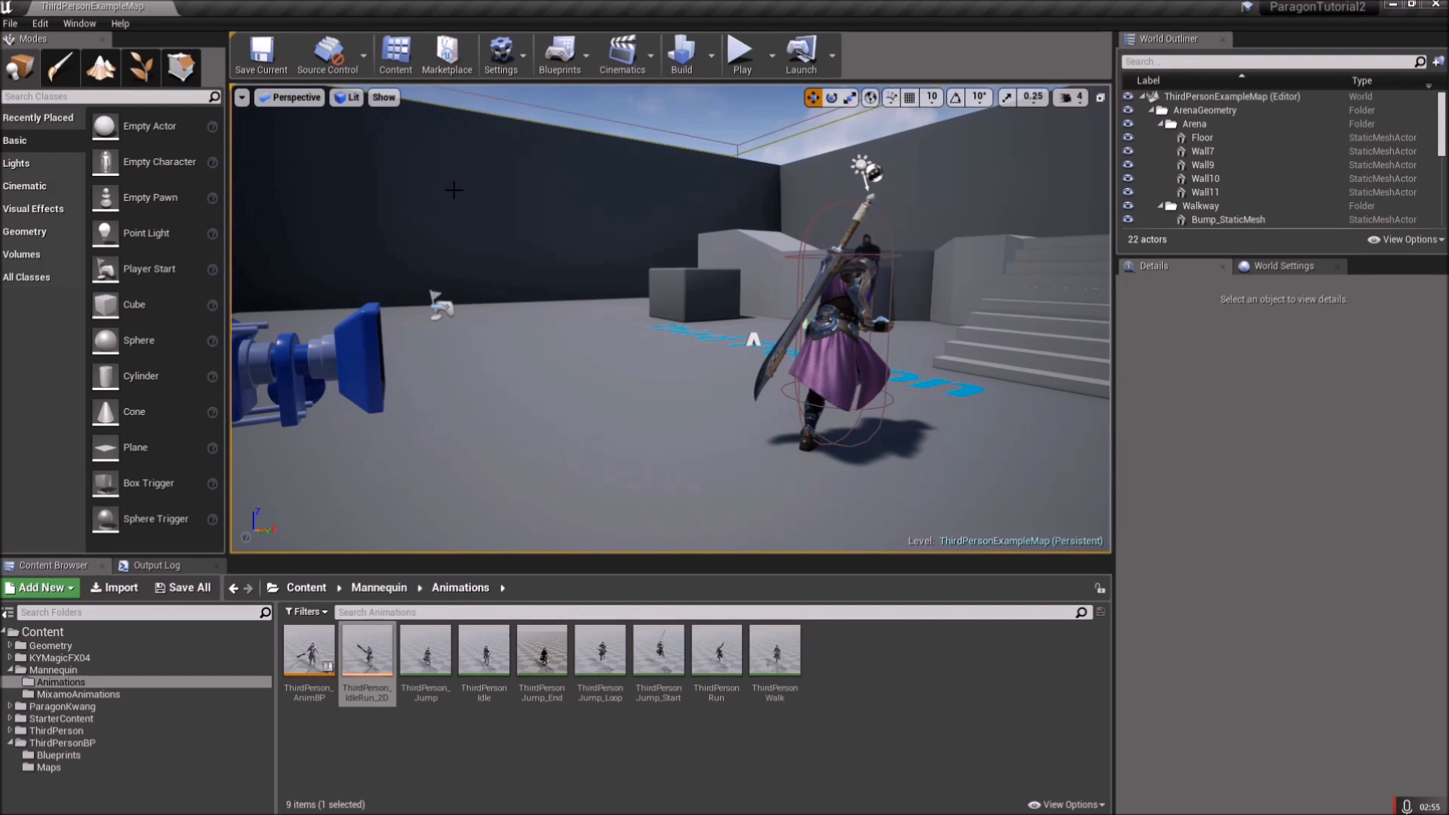
pyautogui.moveTo(791, 330); pyautogui.dragTo(518, 473, button='right')
pyautogui.click(301, 594)
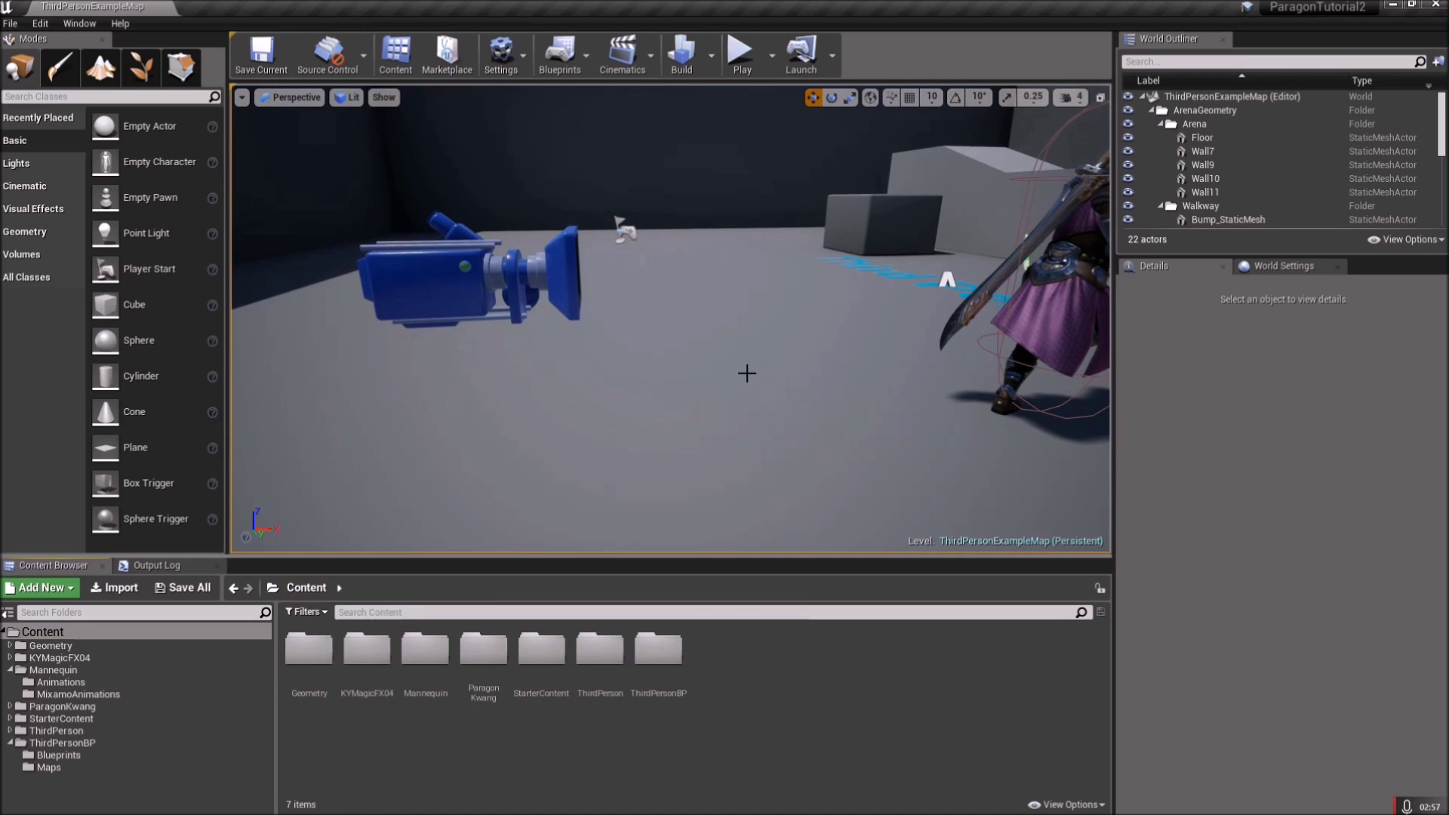
pyautogui.moveTo(747, 372); pyautogui.dragTo(785, 370, button='right')
# Play the level in the editor and test the character's idle stance and sword attacks while standing
pyautogui.click(740, 54)
pyautogui.click(760, 239)
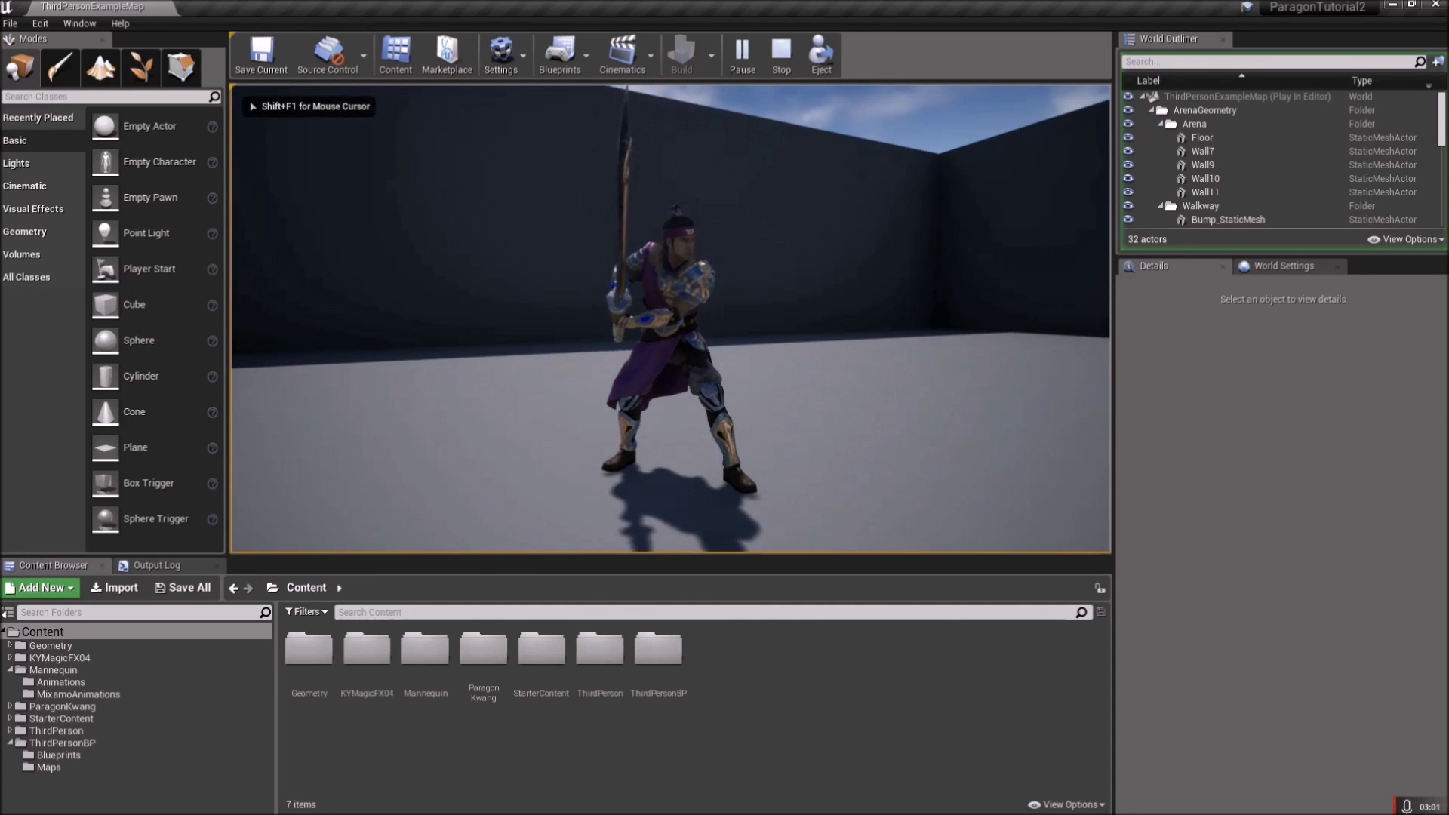
pyautogui.click(670, 318)
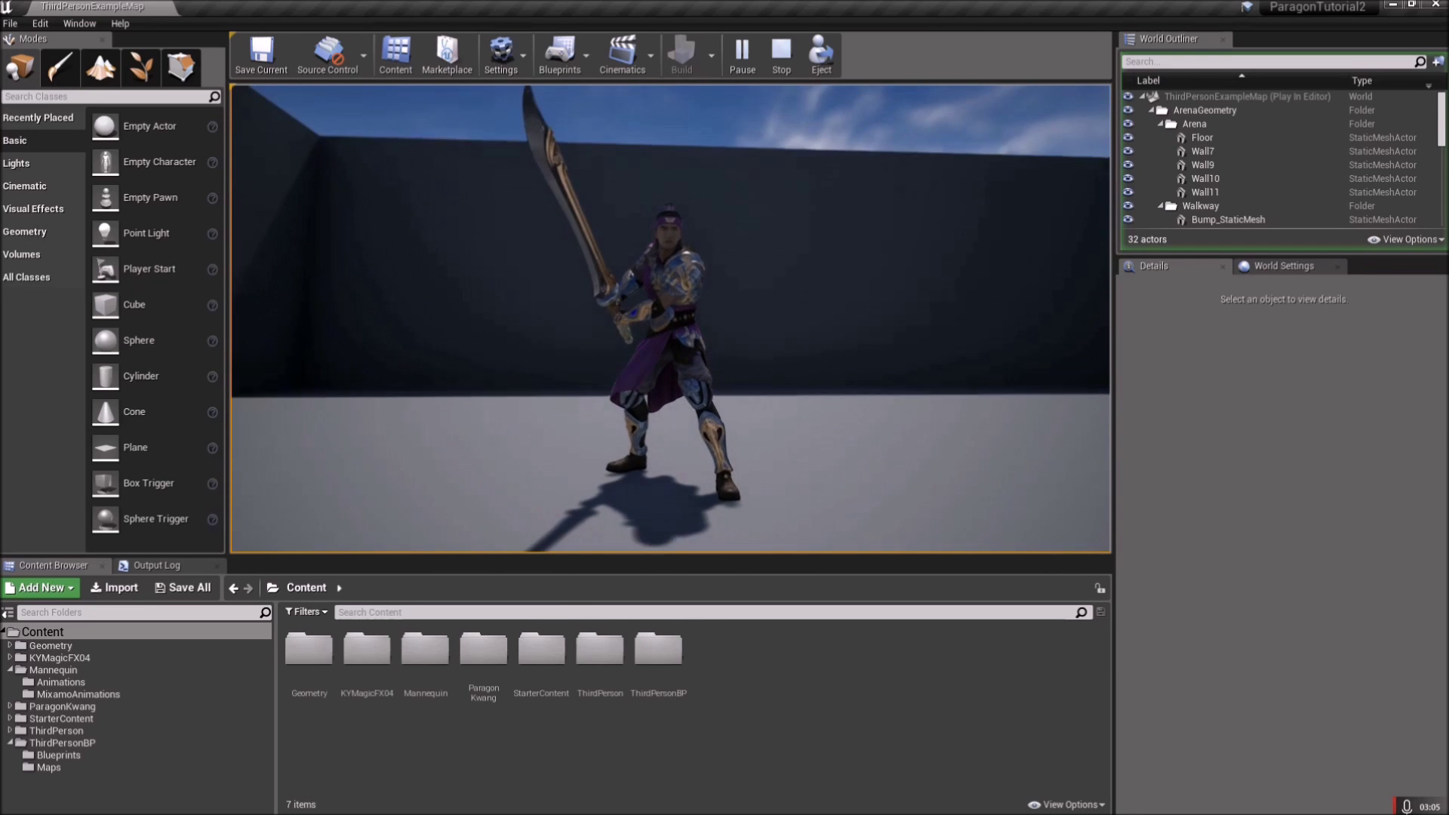
pyautogui.click(670, 318)
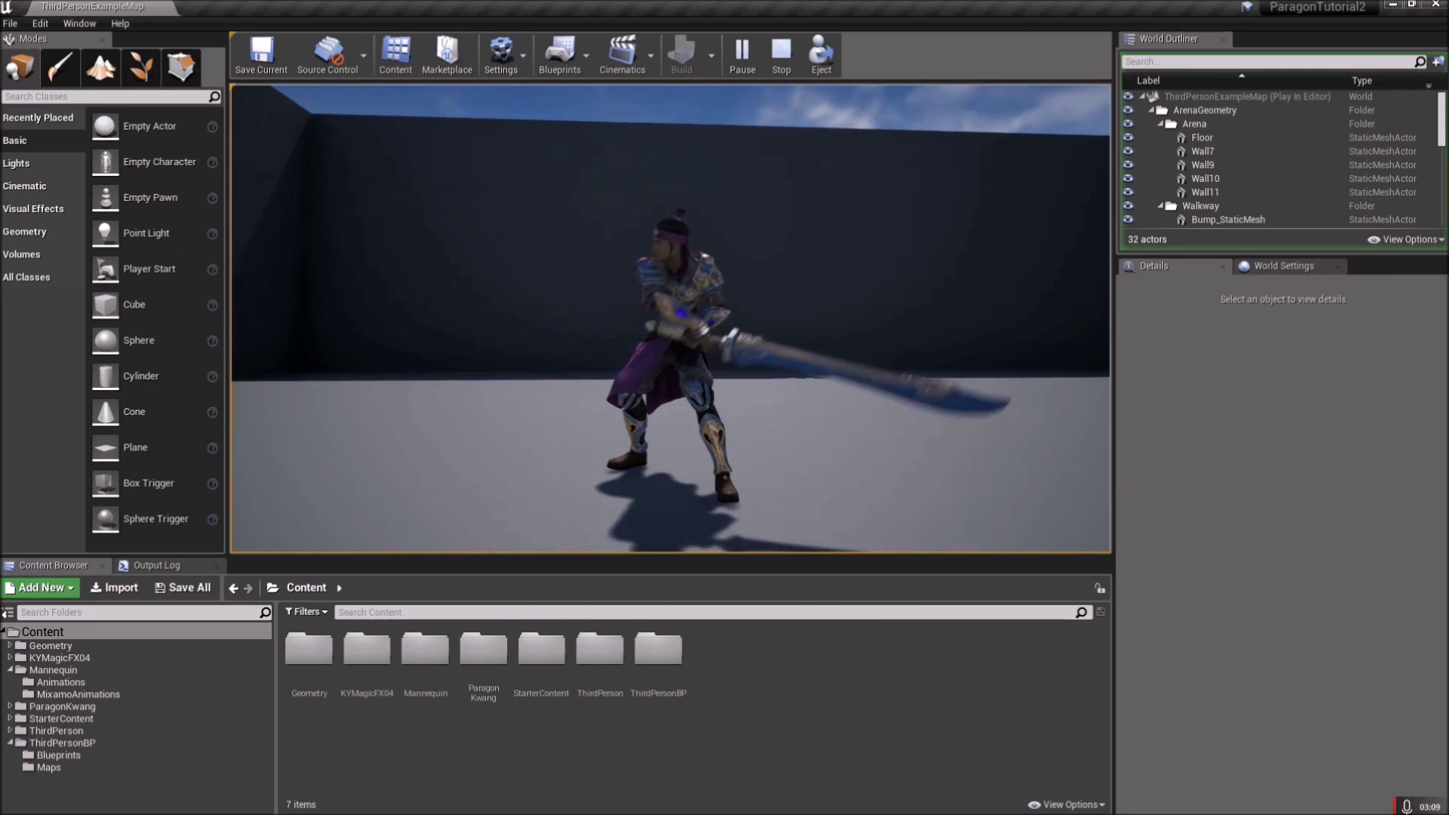
# Run the character around the arena and onto the raised walkway to test jogging, sprinting and attacking while moving
pyautogui.press('w')
pyautogui.press('w')
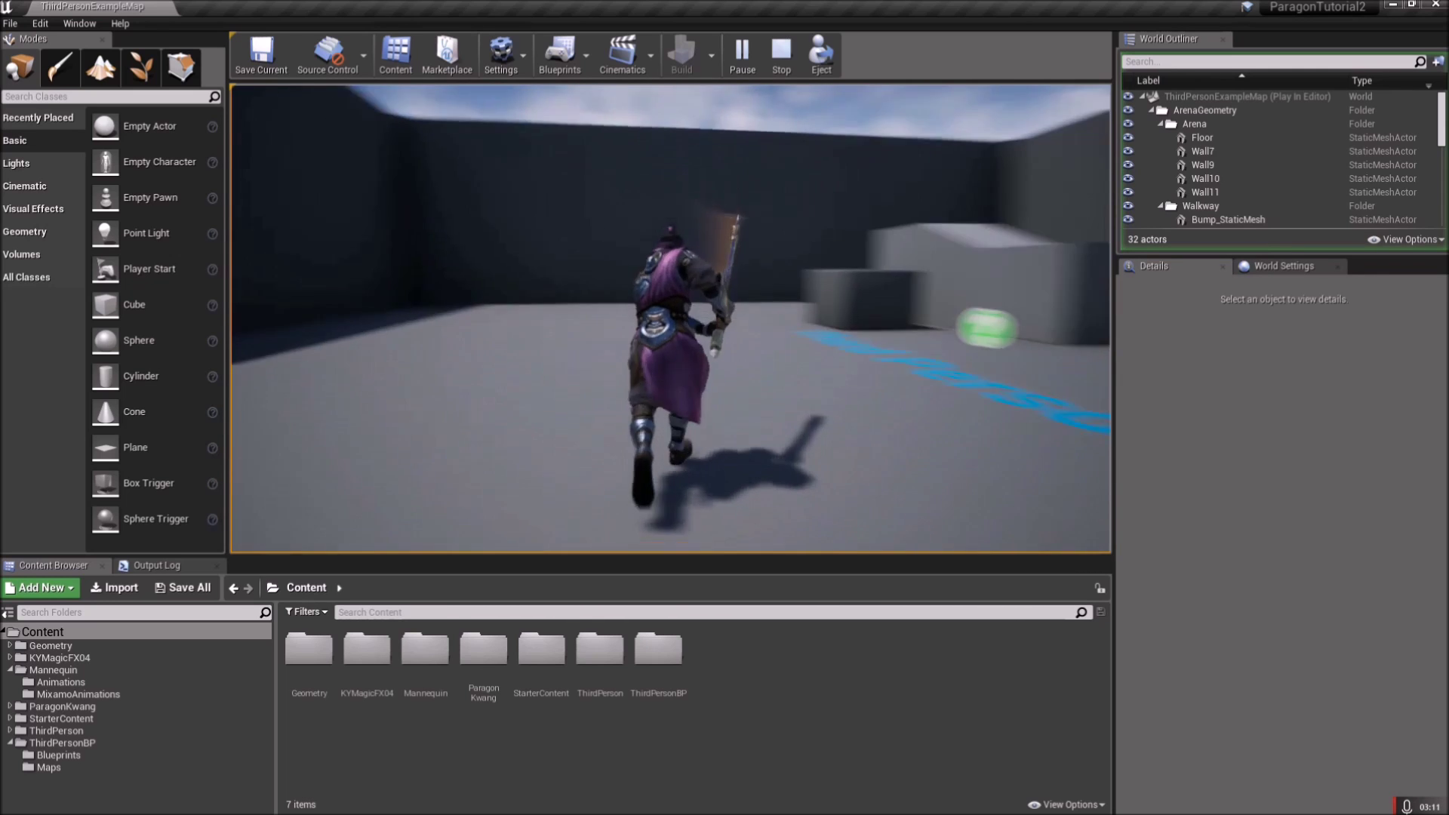
pyautogui.press('w')
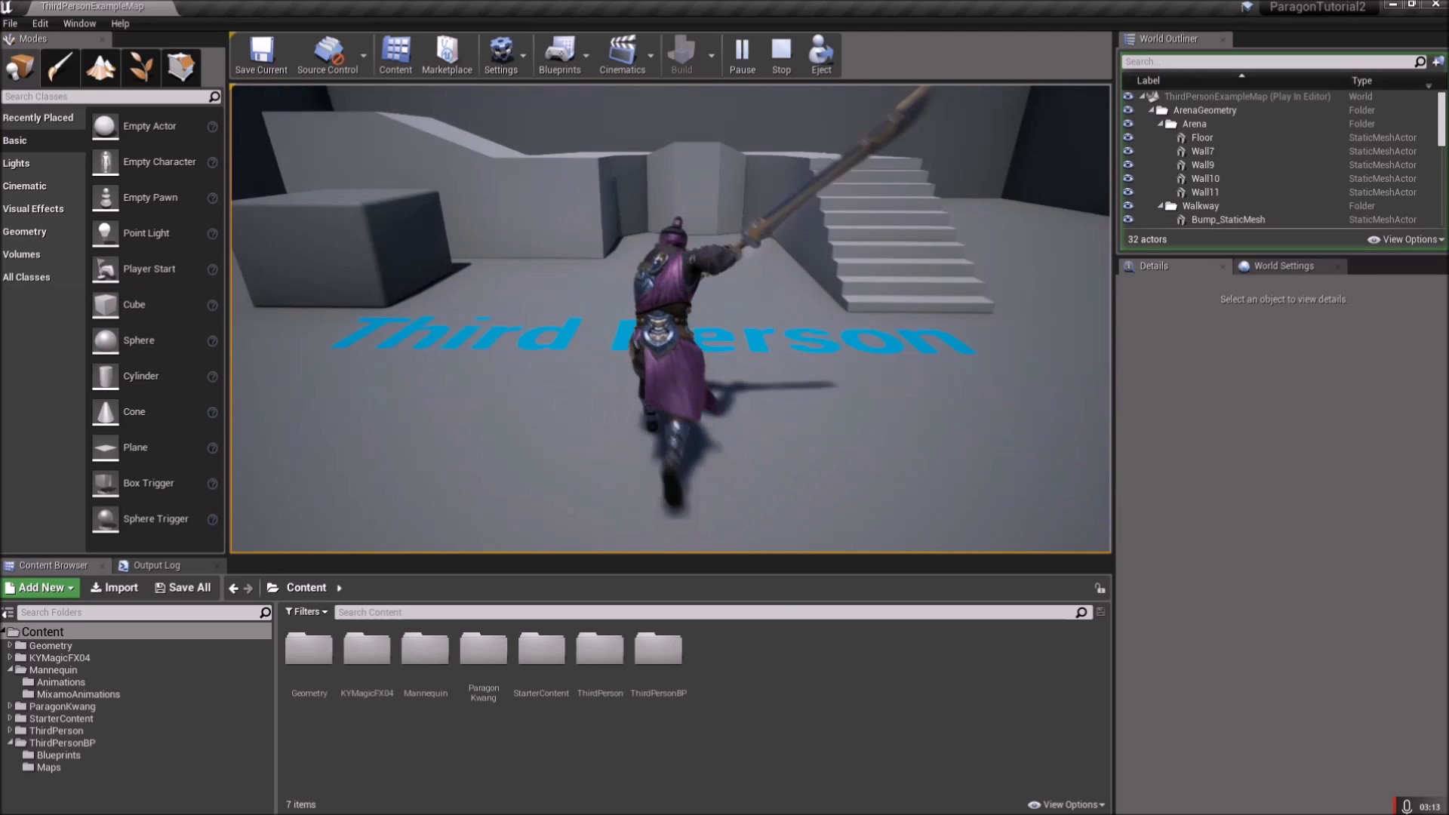
pyautogui.press('w')
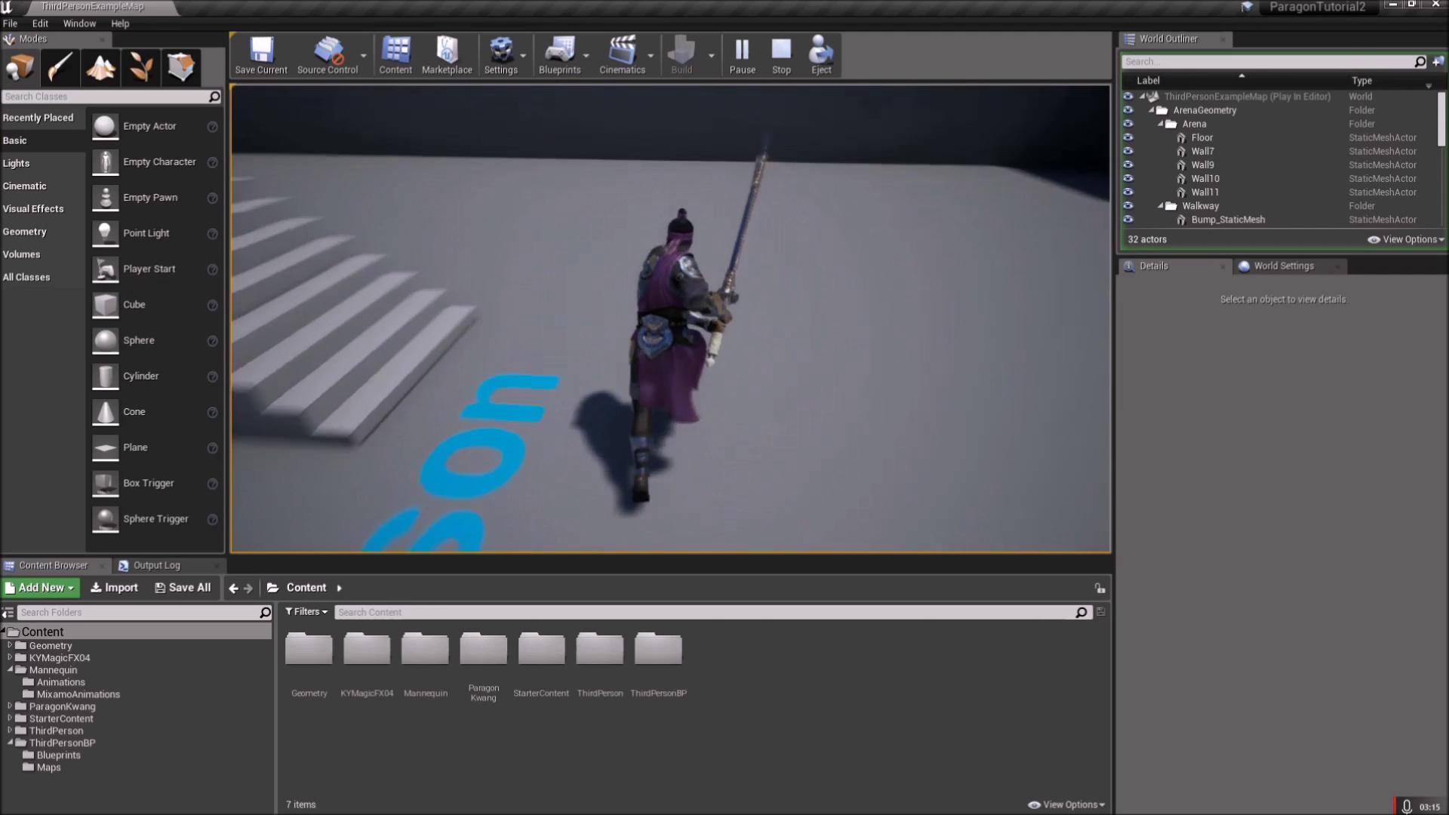
pyautogui.press('w')
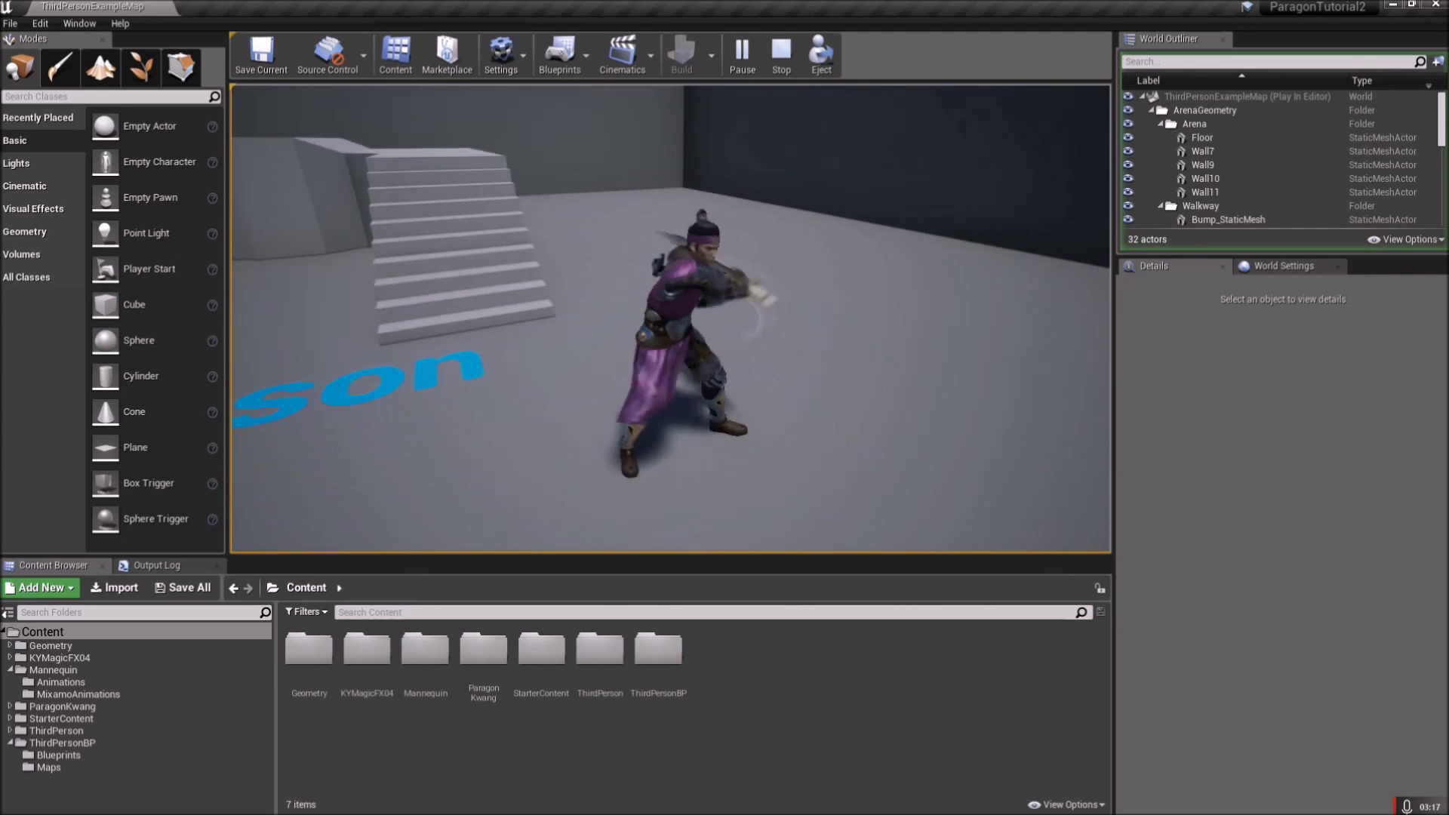
pyautogui.press('w')
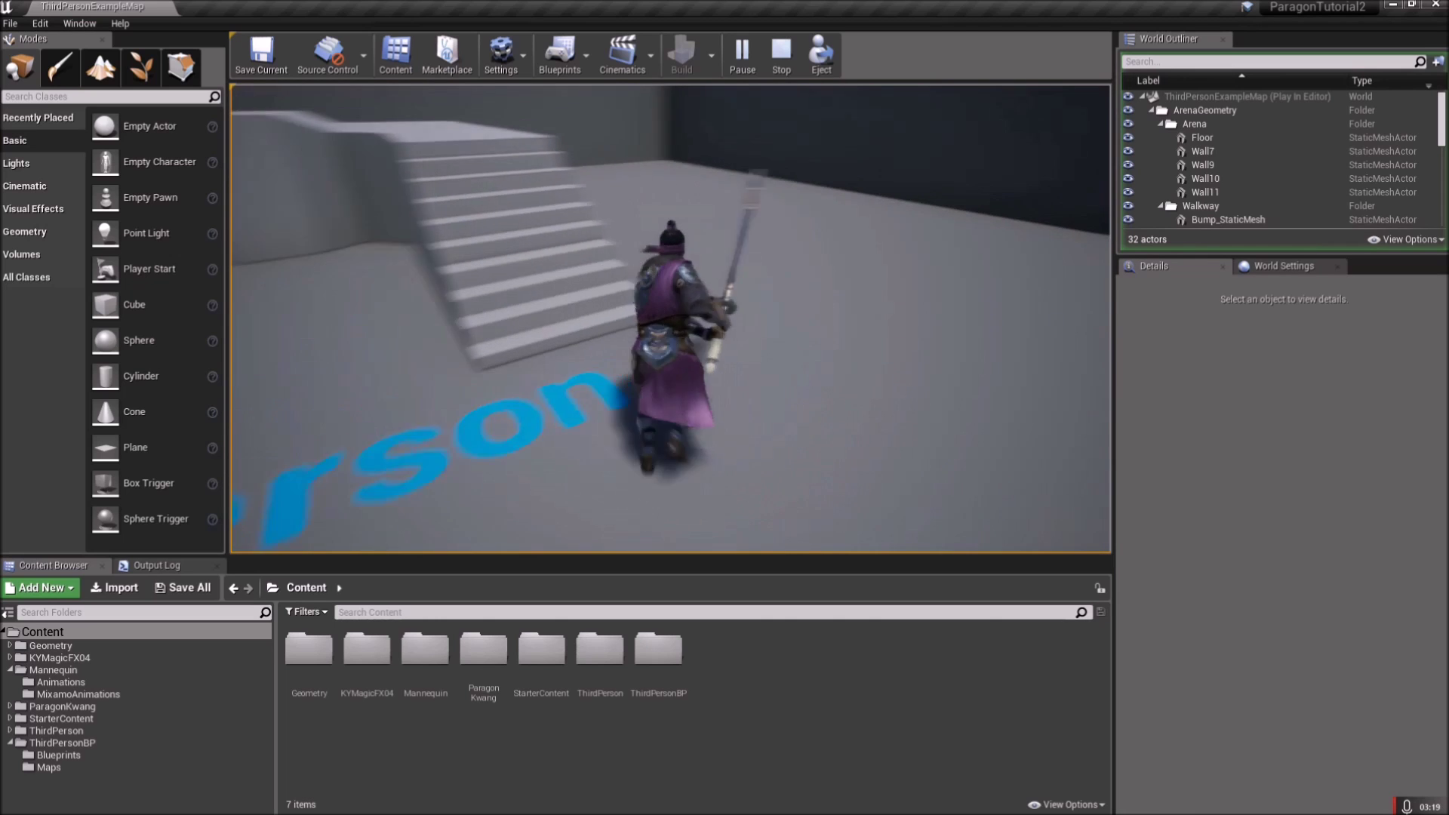
pyautogui.press('w')
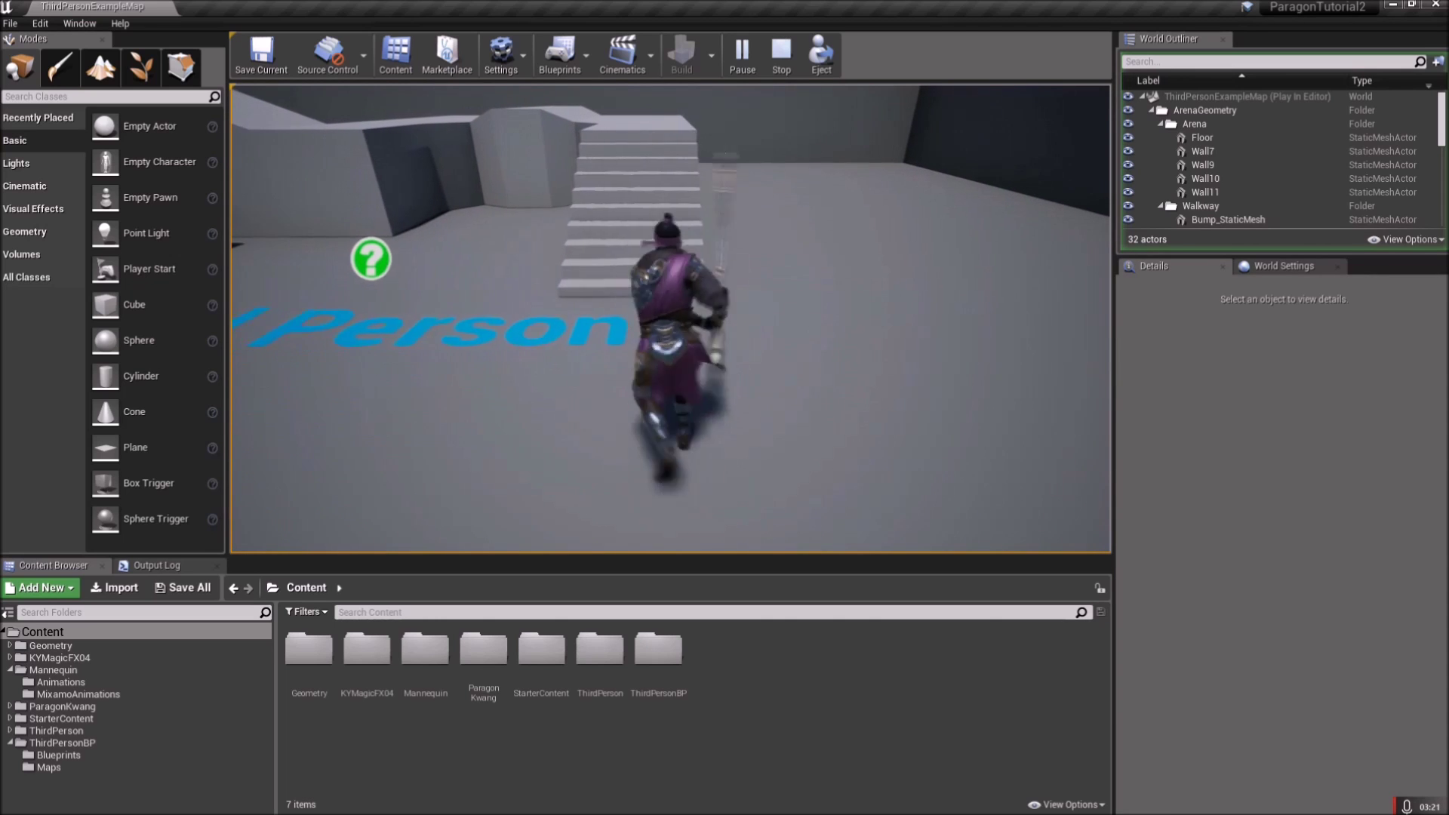
pyautogui.press('w')
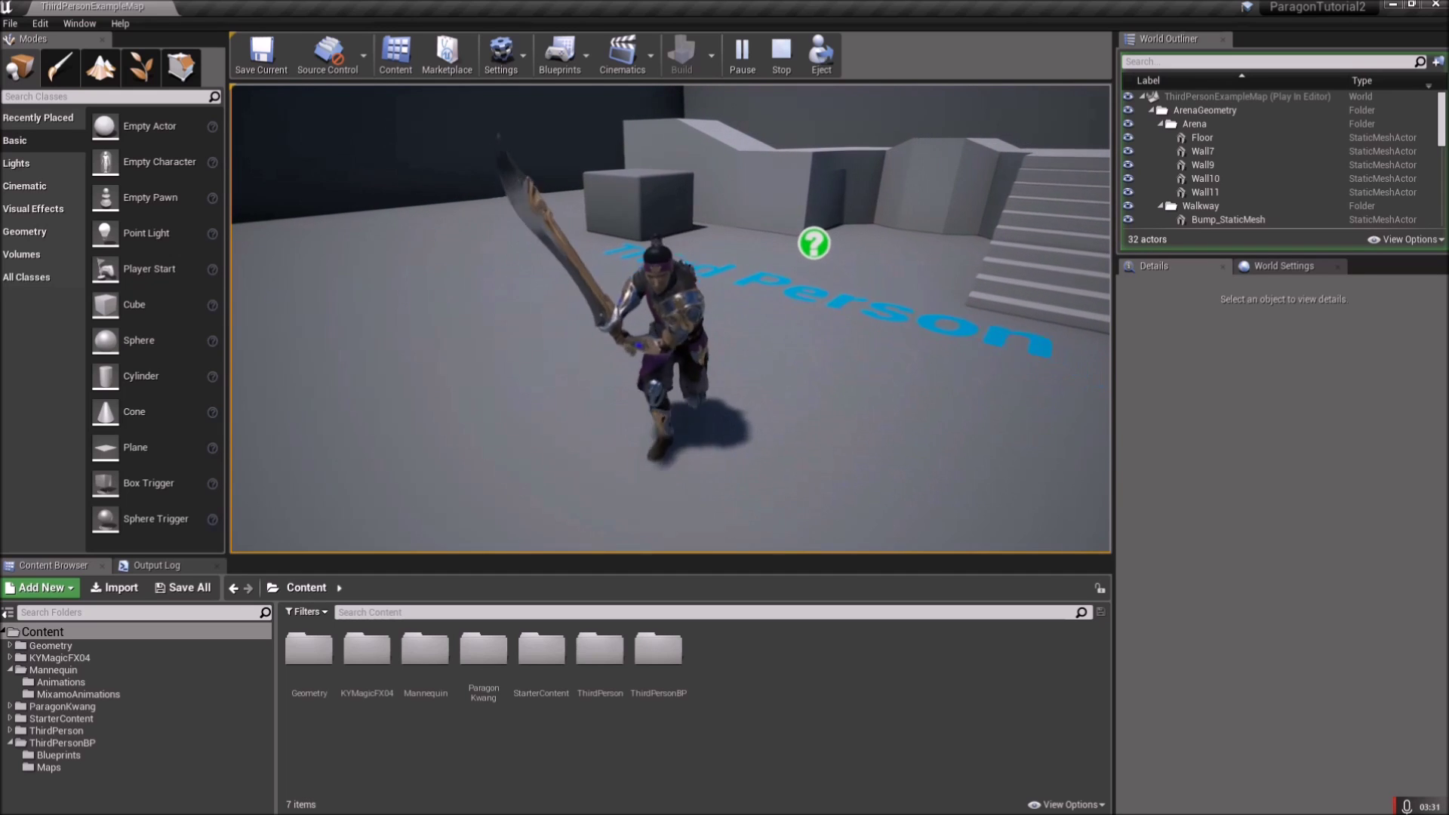
pyautogui.press('w')
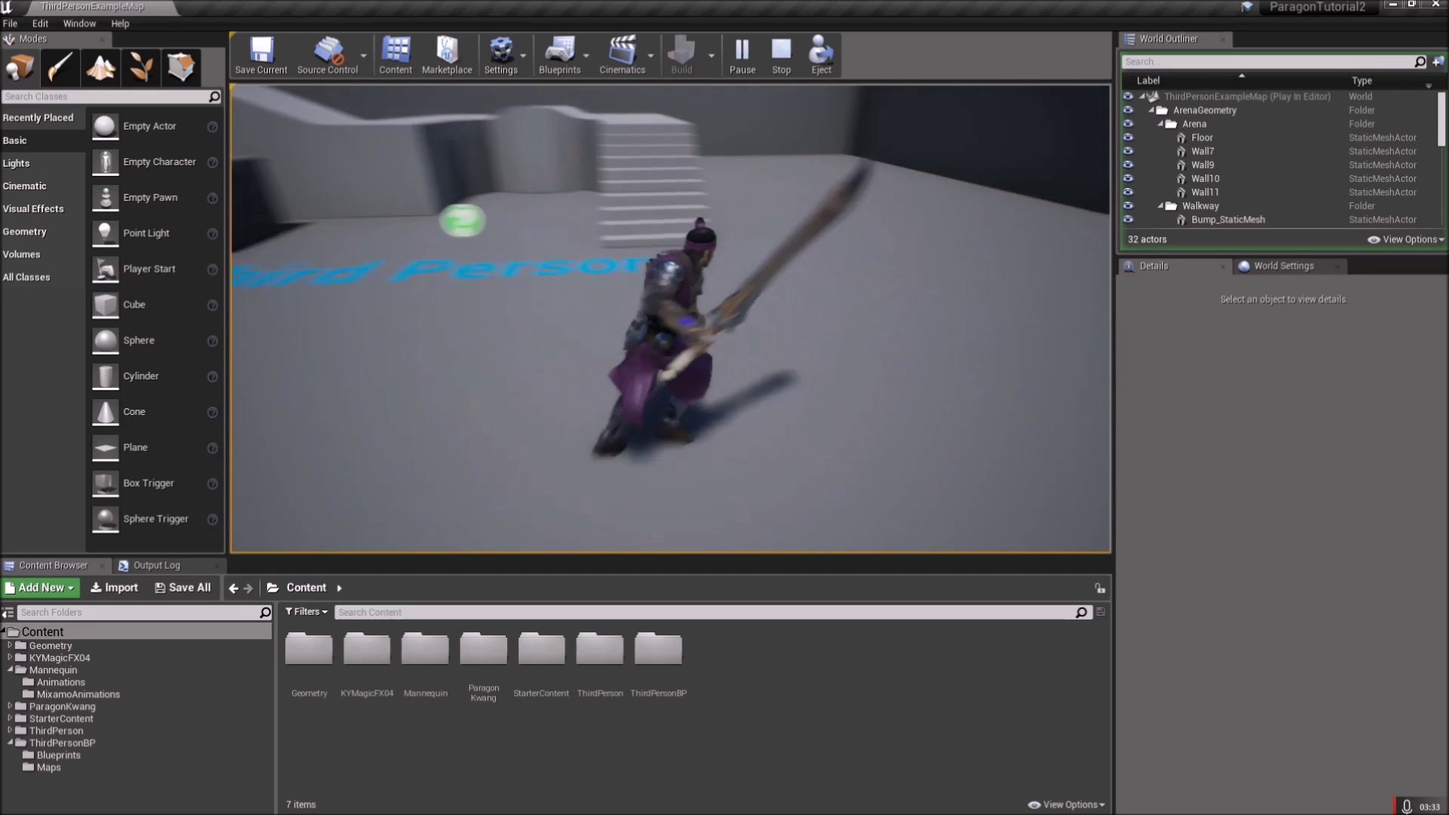
pyautogui.press('w')
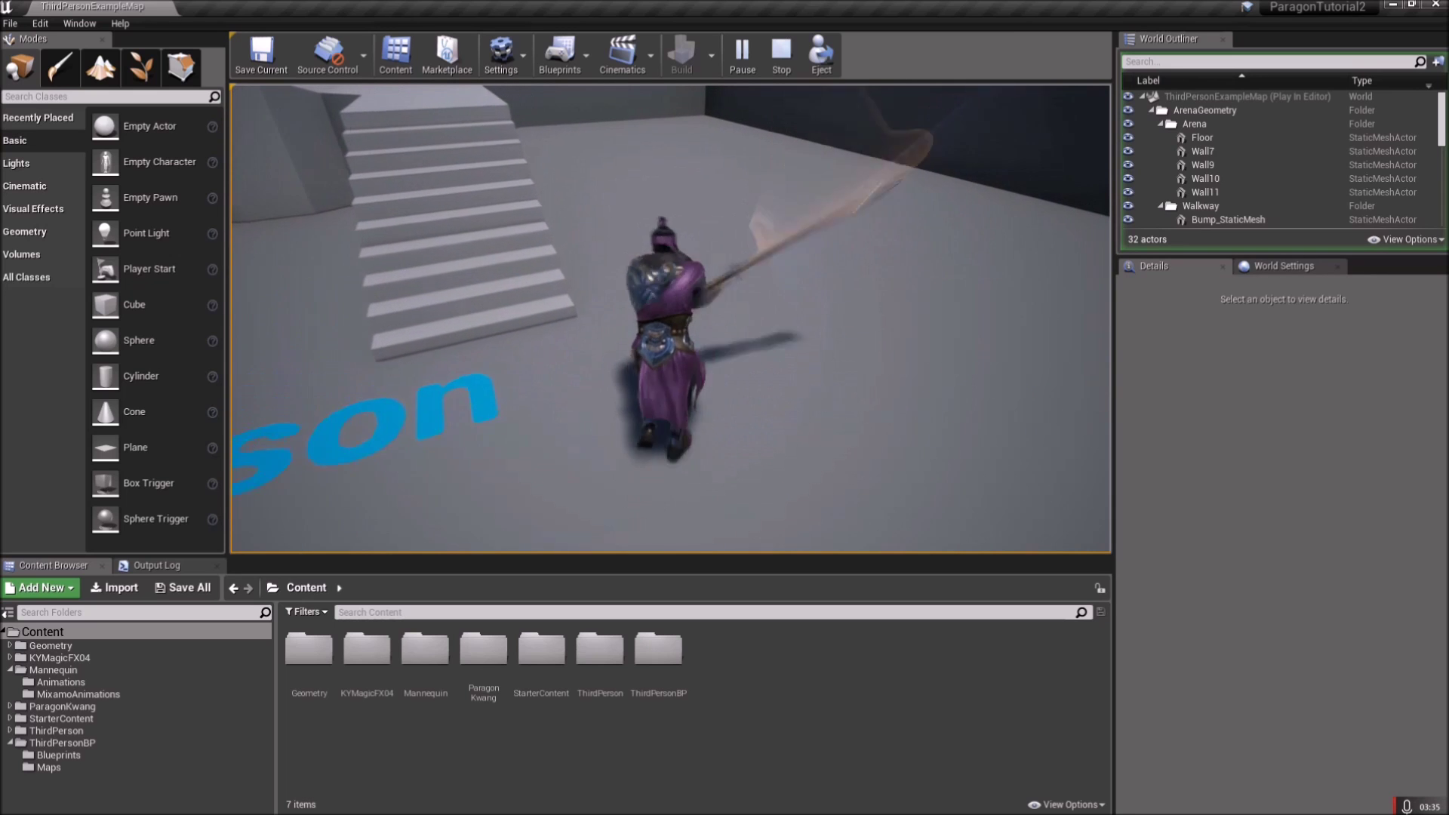
pyautogui.press('w')
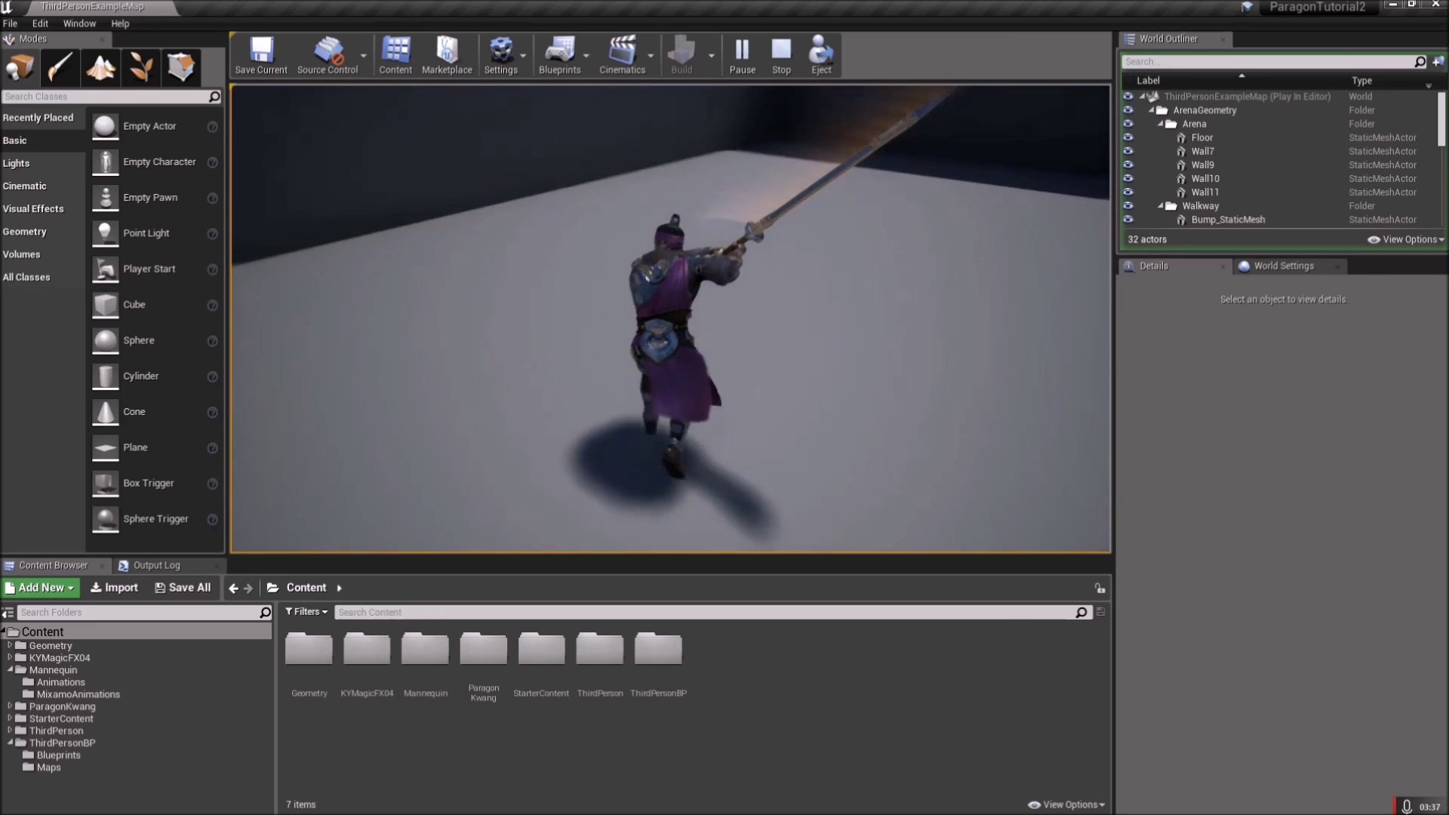
pyautogui.press('w')
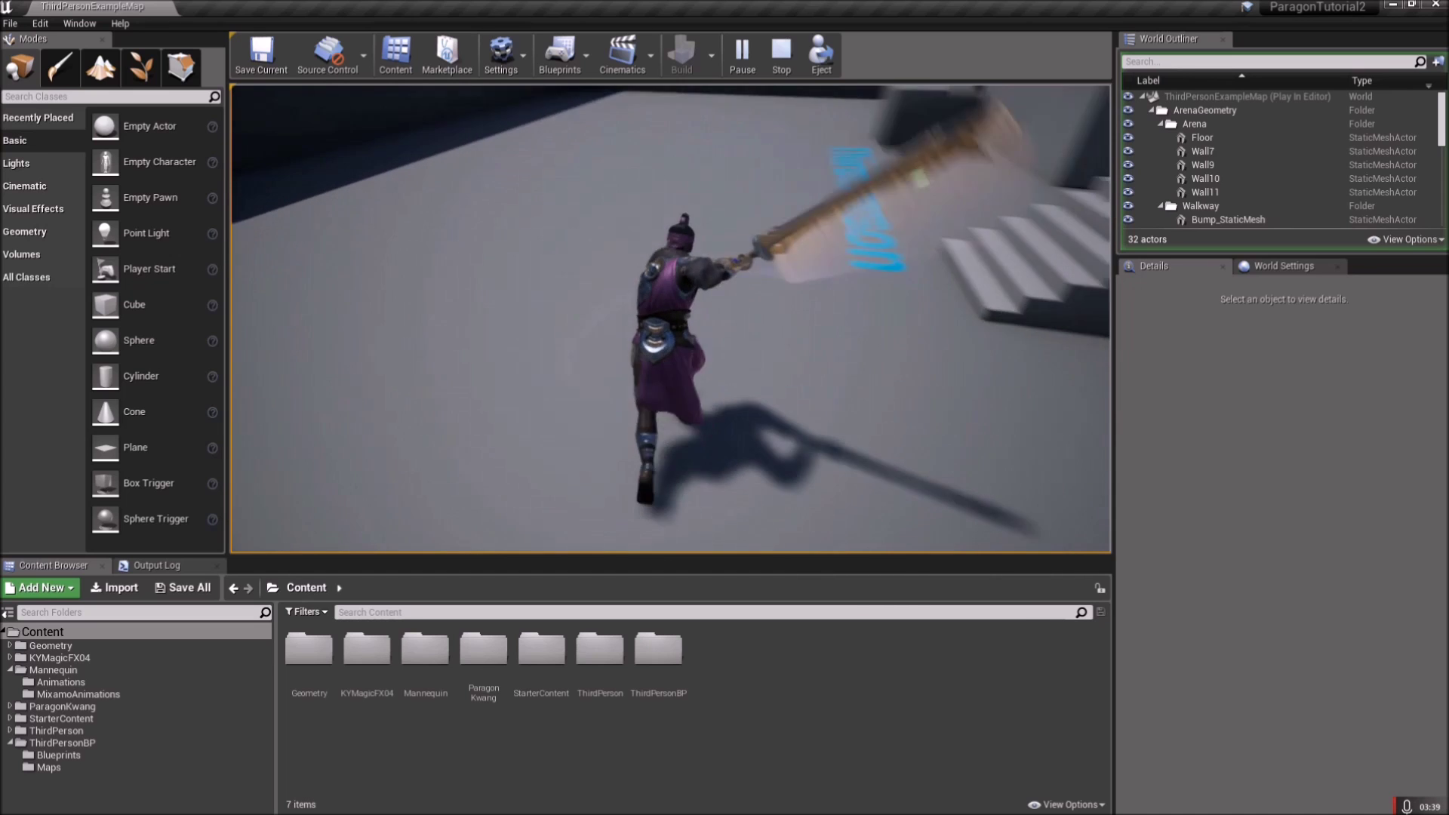
pyautogui.press('s')
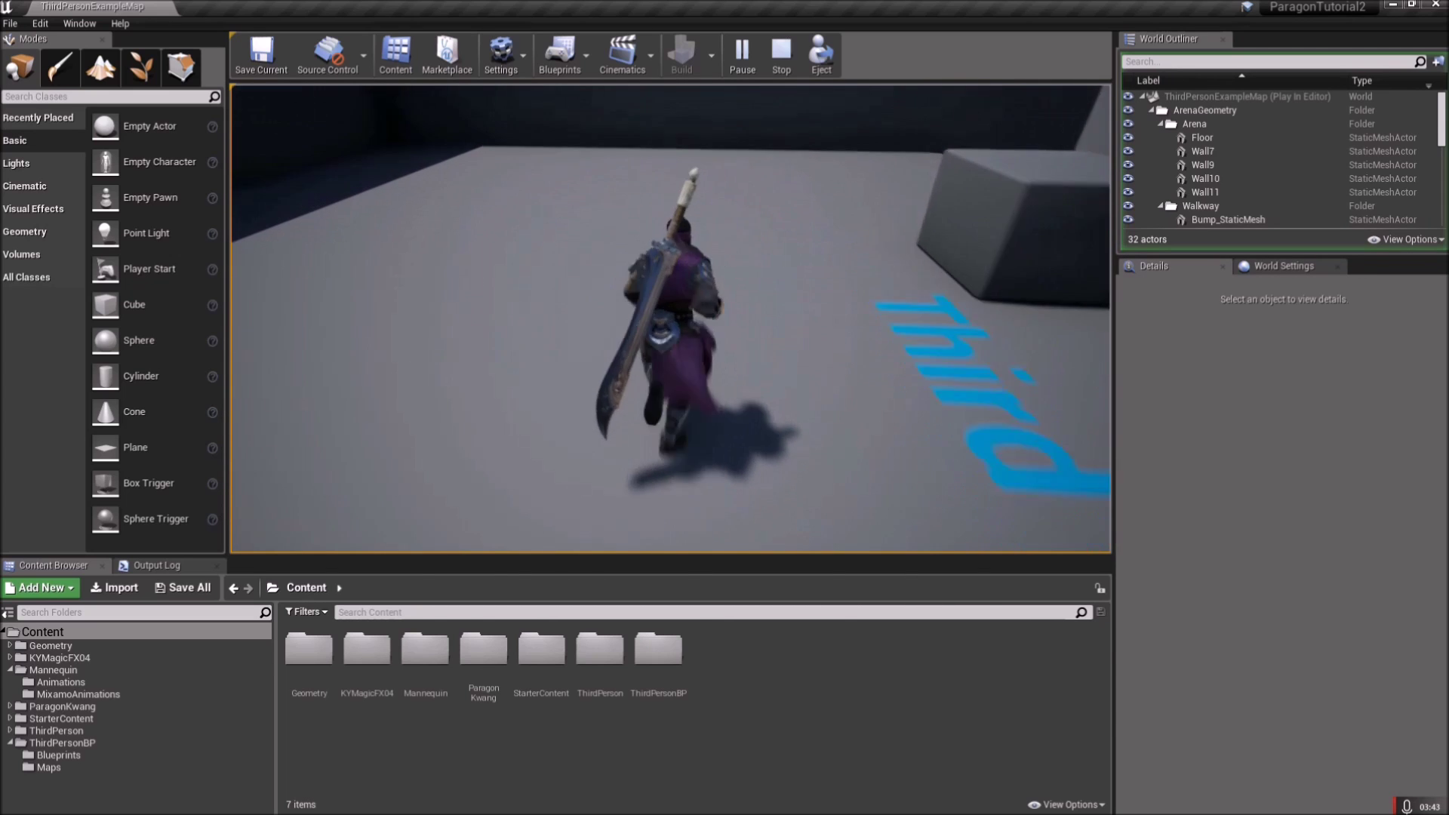
pyautogui.press('w')
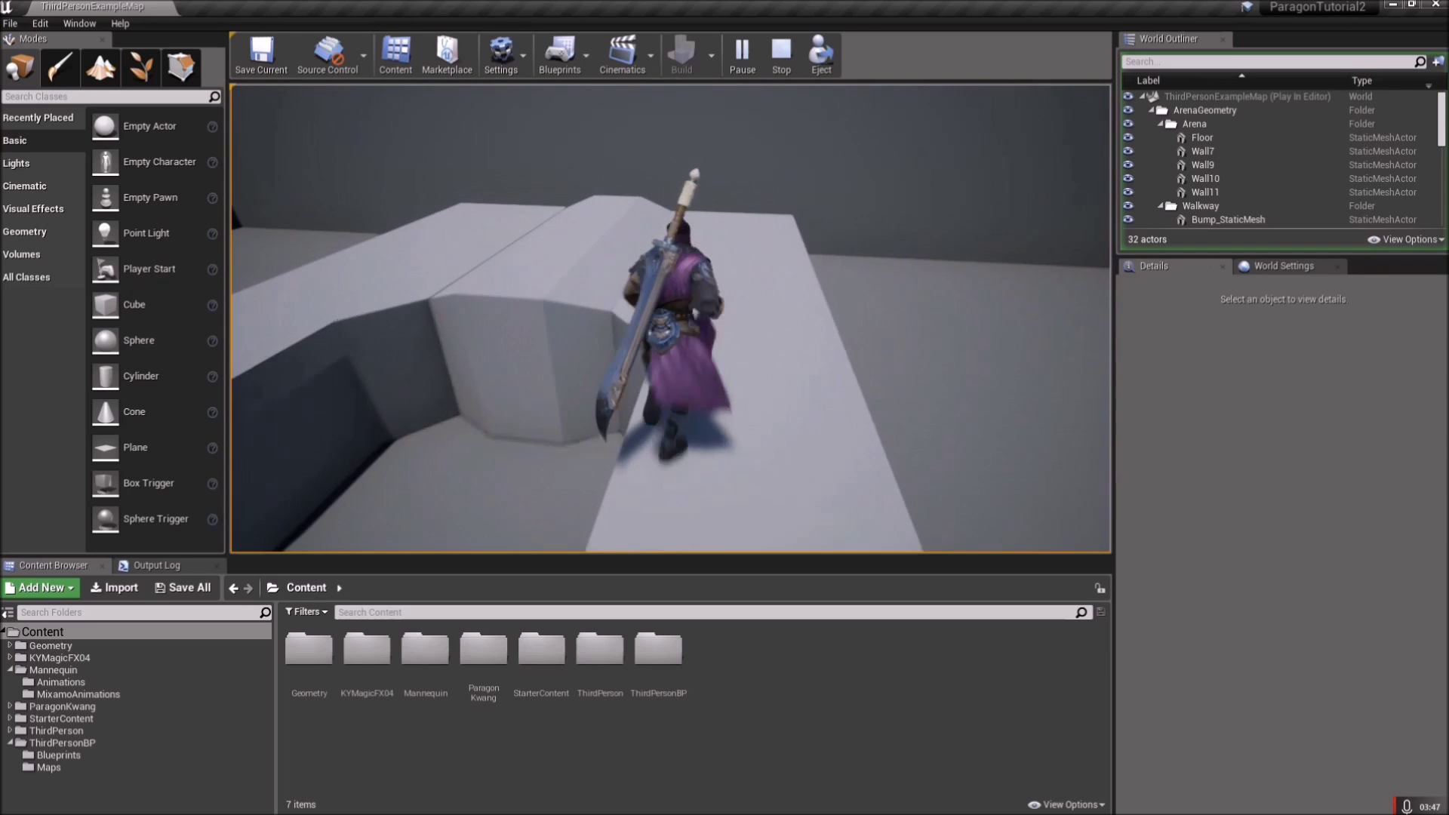